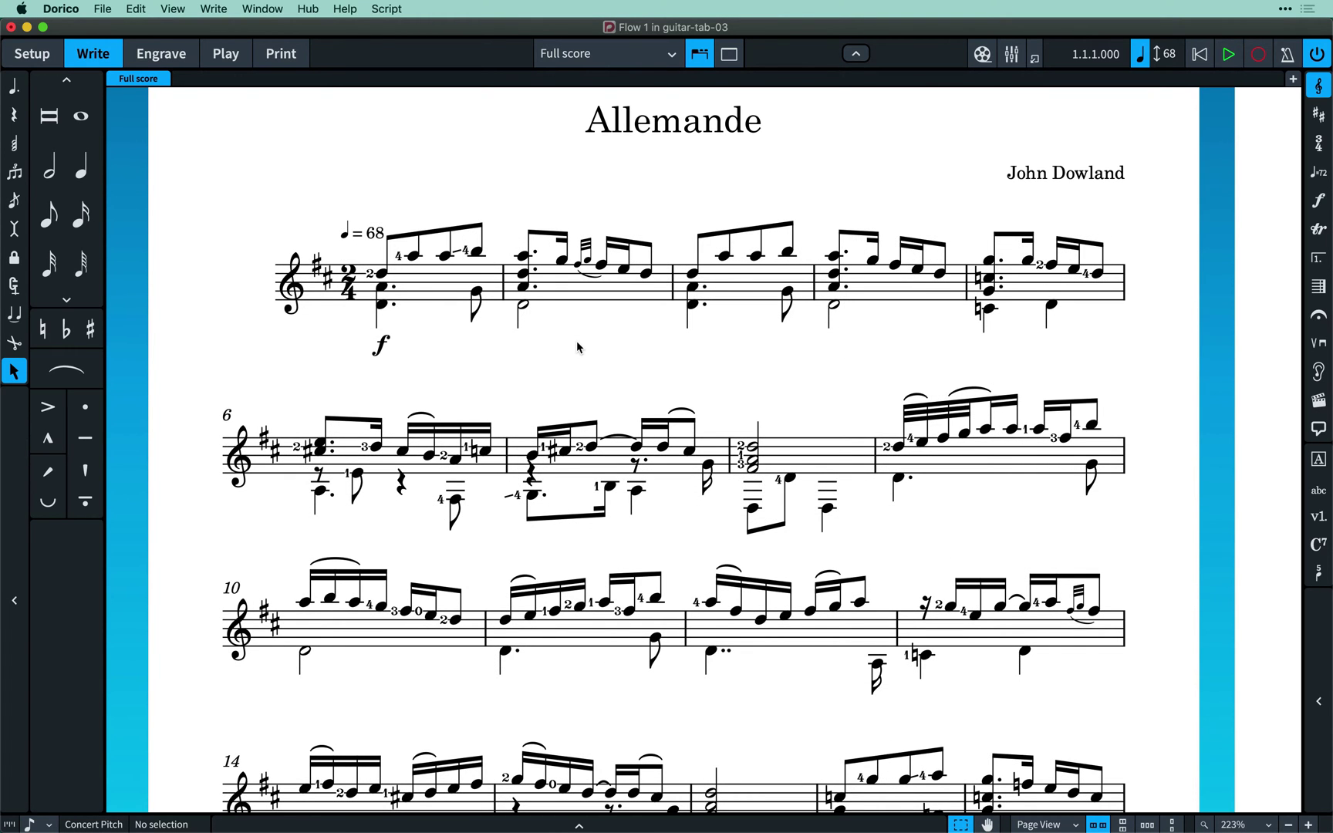
Step: Set the guitar to Notation and Tab in Layout Options and apply
key("super+shift+l")
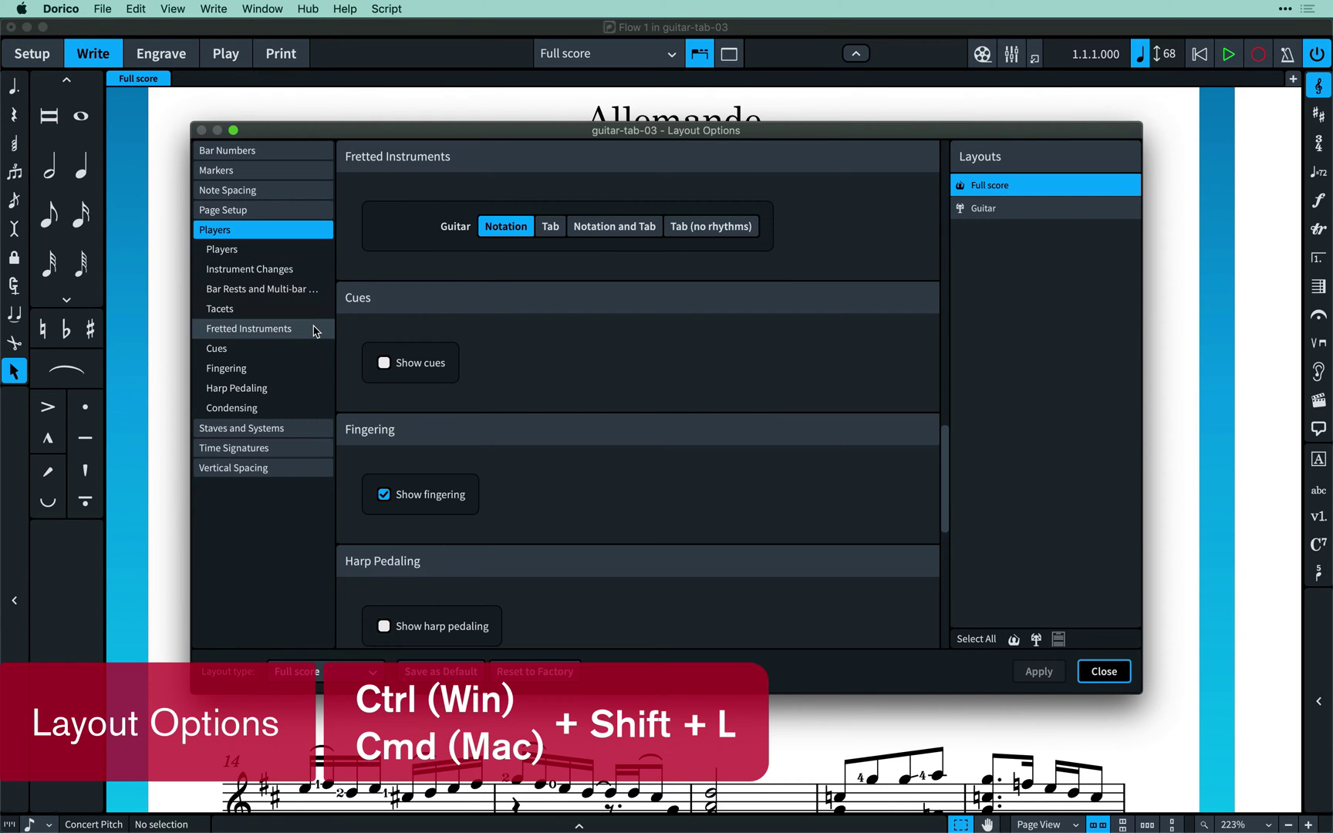
left_click(627, 237)
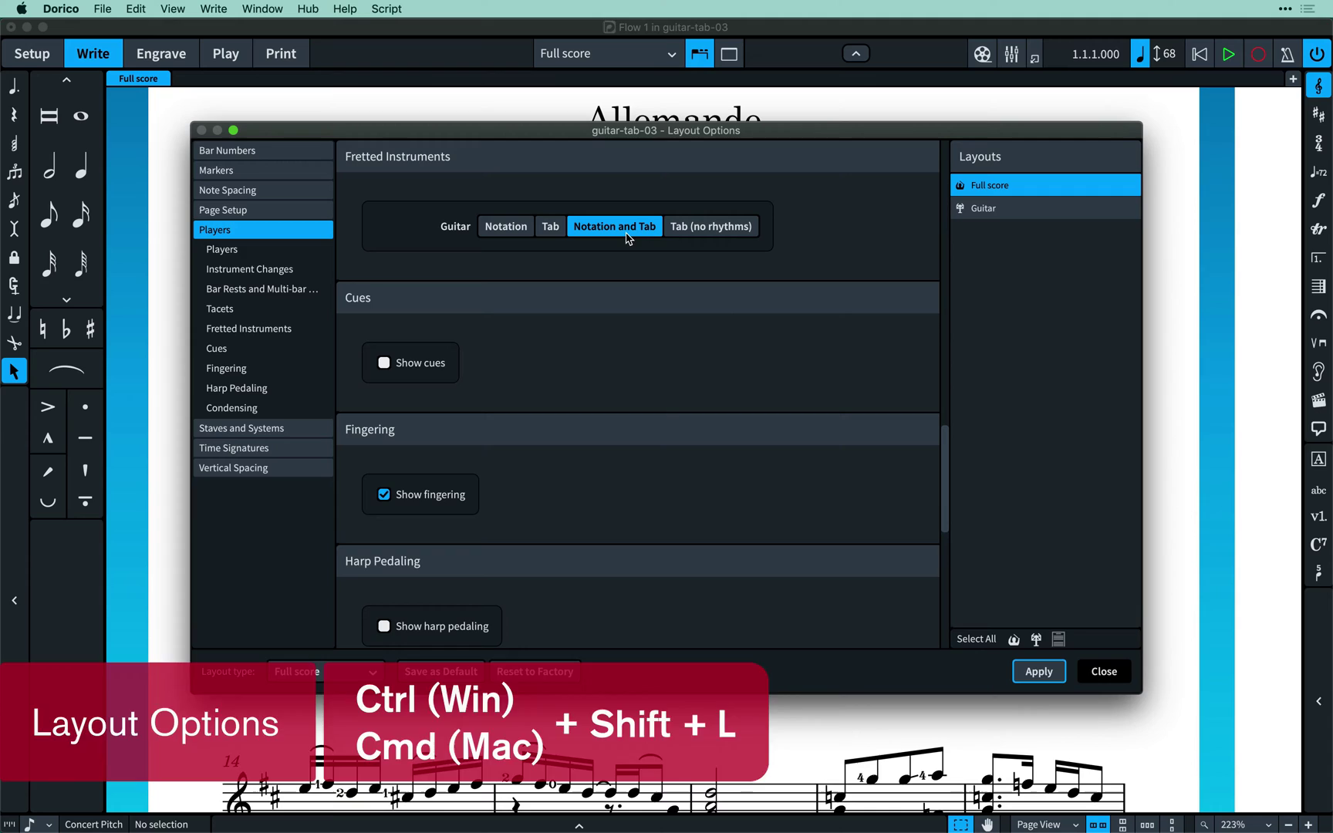
left_click(1038, 671)
left_click(1104, 672)
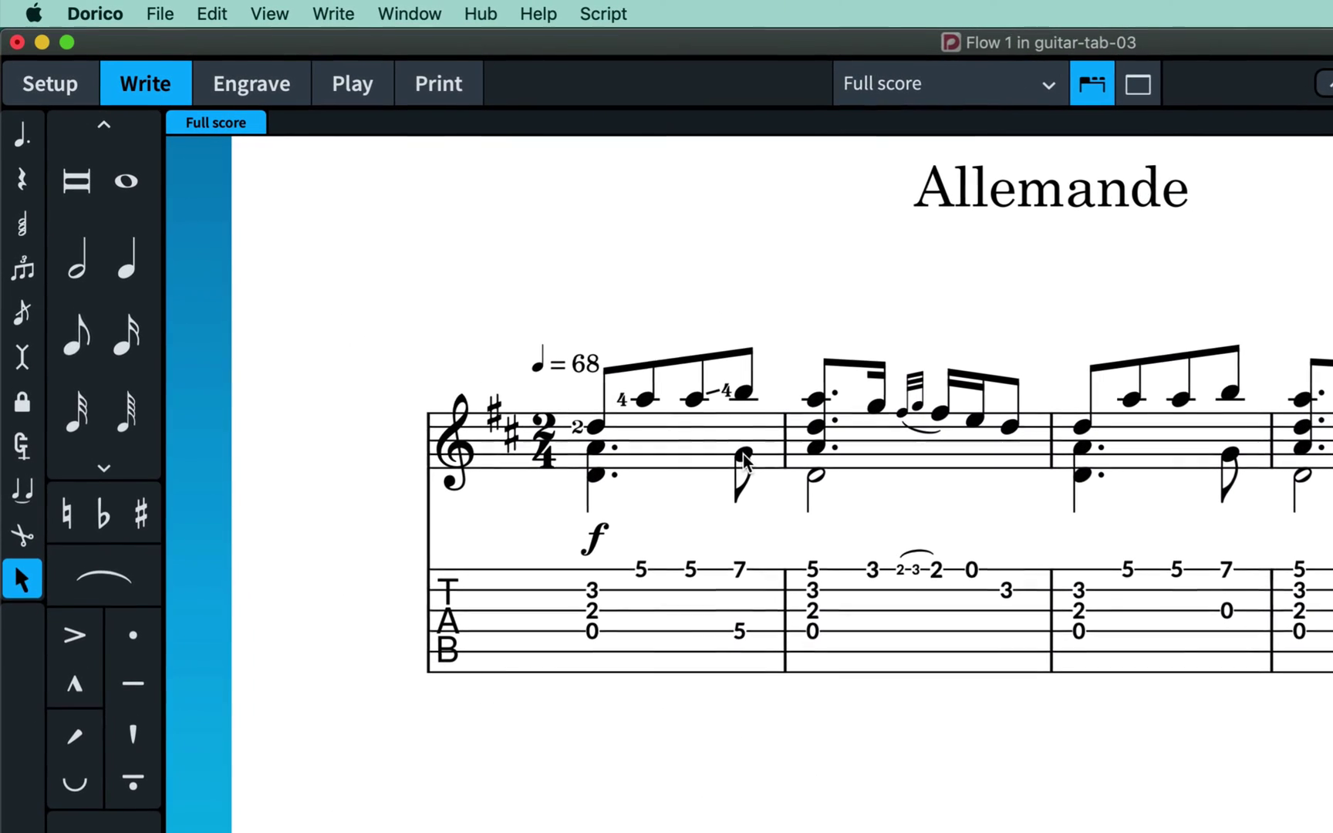
Step: Move bar 1's low eighth note to fret 5 and bar 2's last note to fret 8
left_click(745, 460)
key("alt+Down")
key("alt+Down")
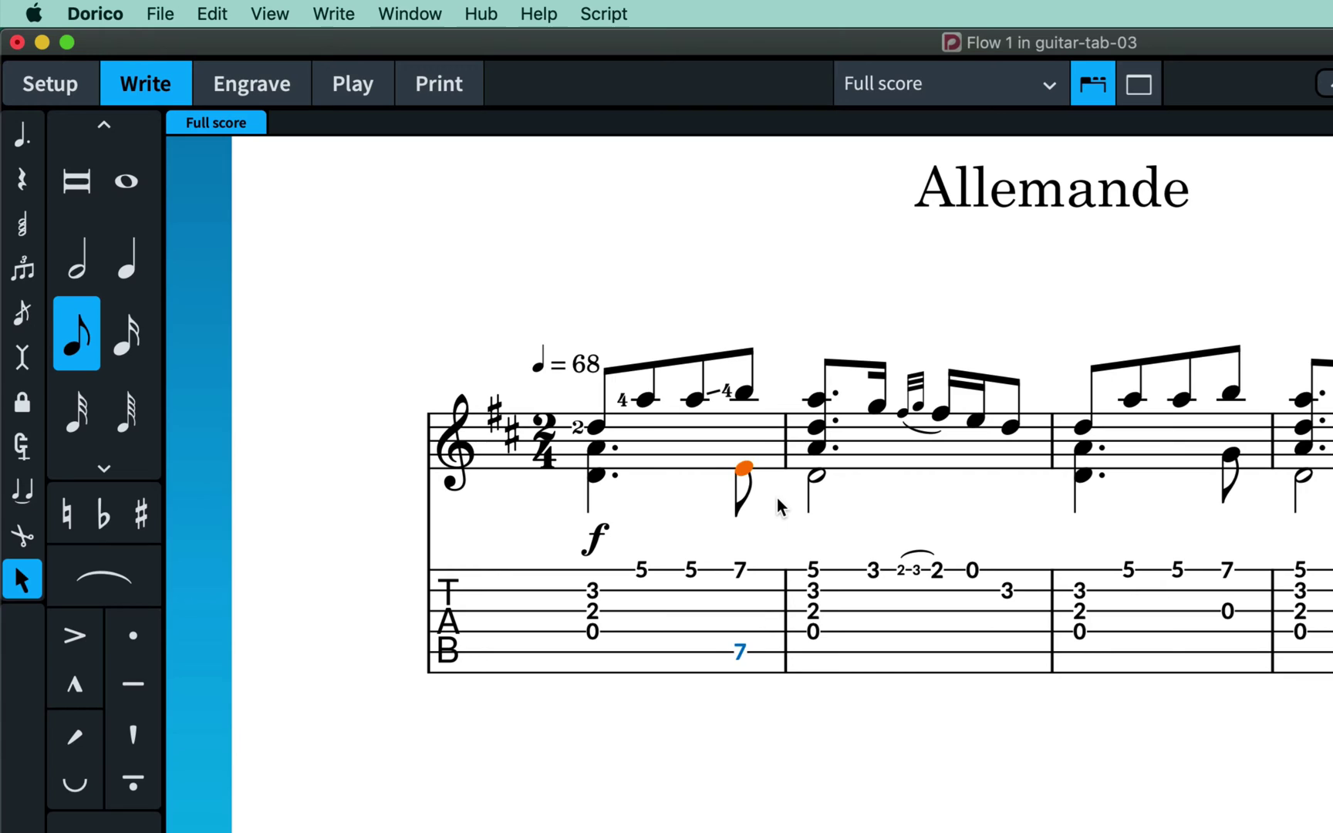
key("alt+Down")
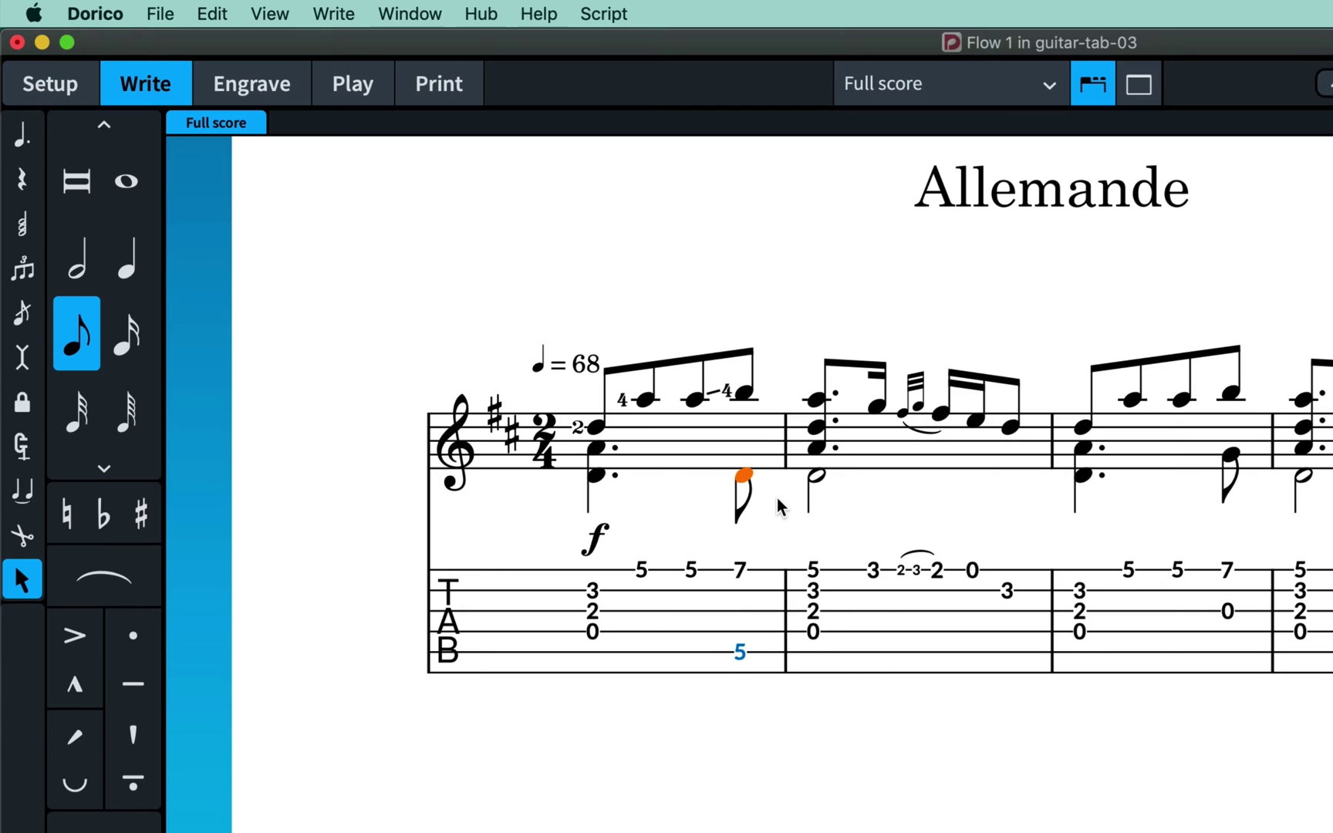
left_click(1007, 592)
key("alt+Up")
key("alt+Up")
key("alt+Up")
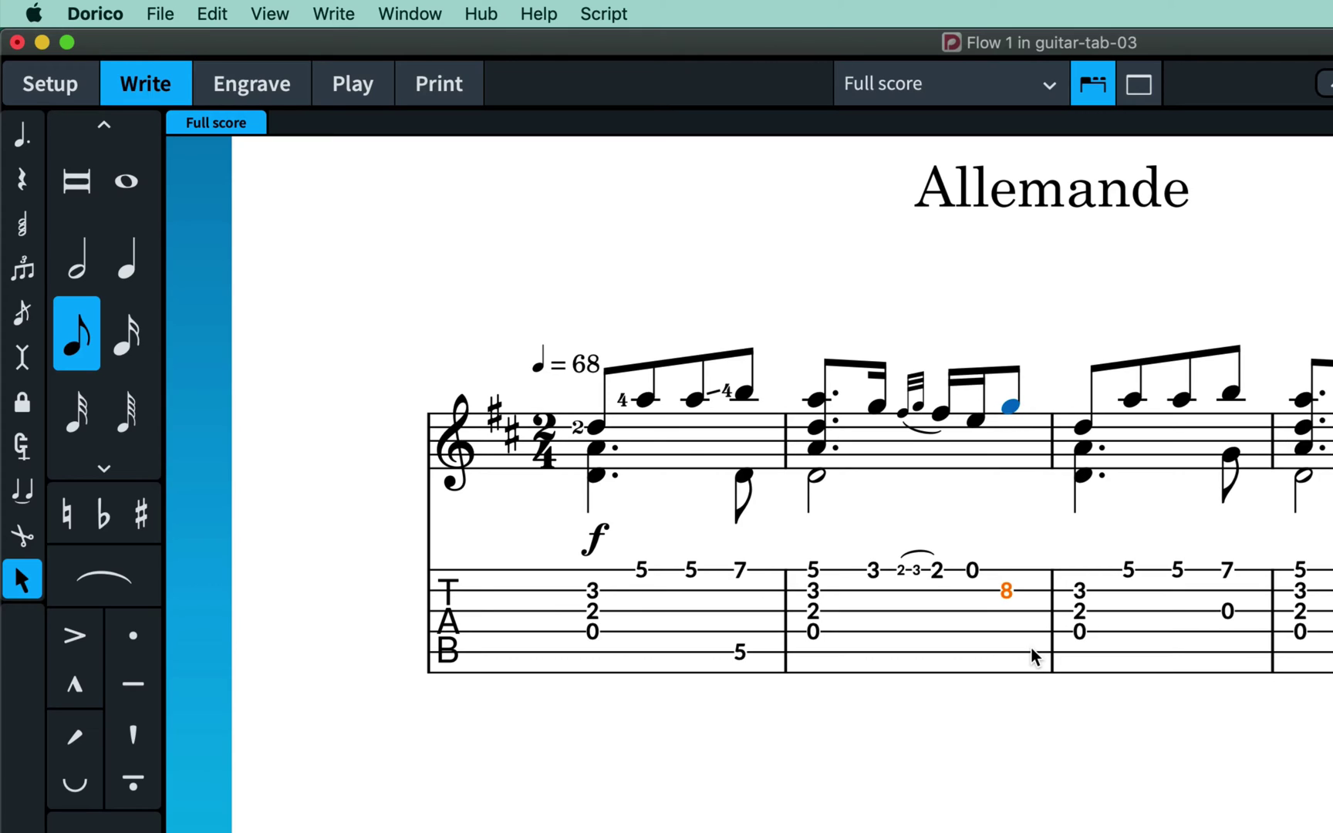
left_click(1034, 705)
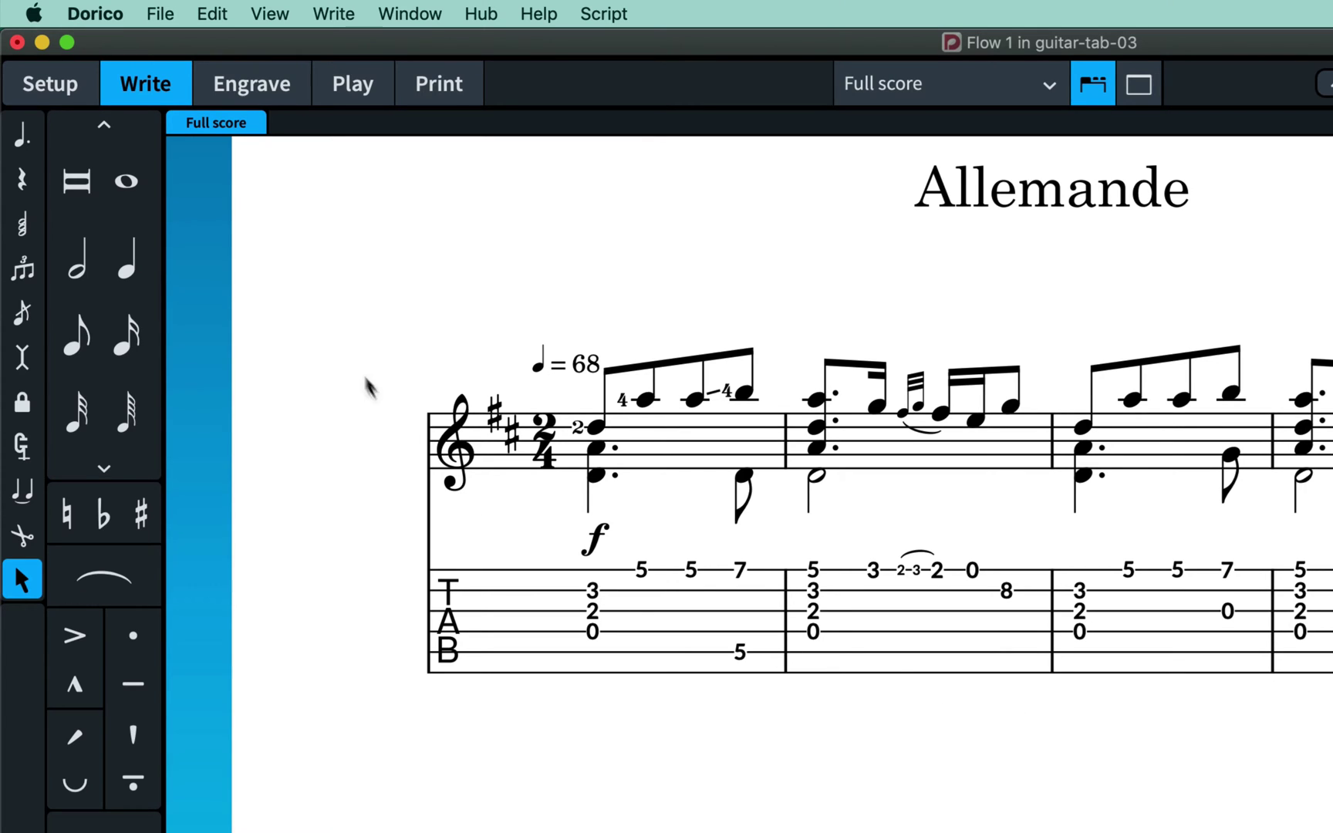
Step: Create a new project from the Solo 'Guitar with tablature' template
left_click(163, 14)
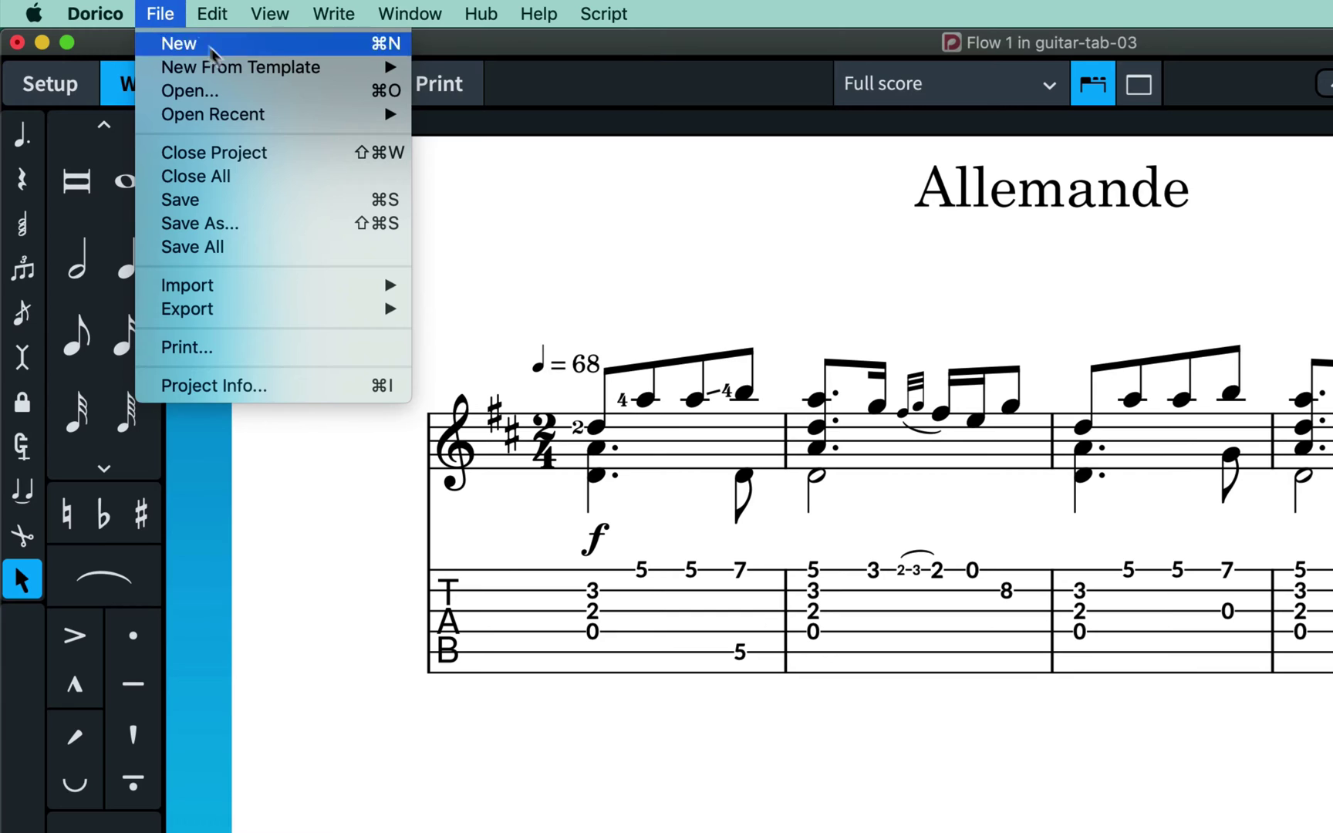
mouse_move(239, 69)
mouse_move(581, 185)
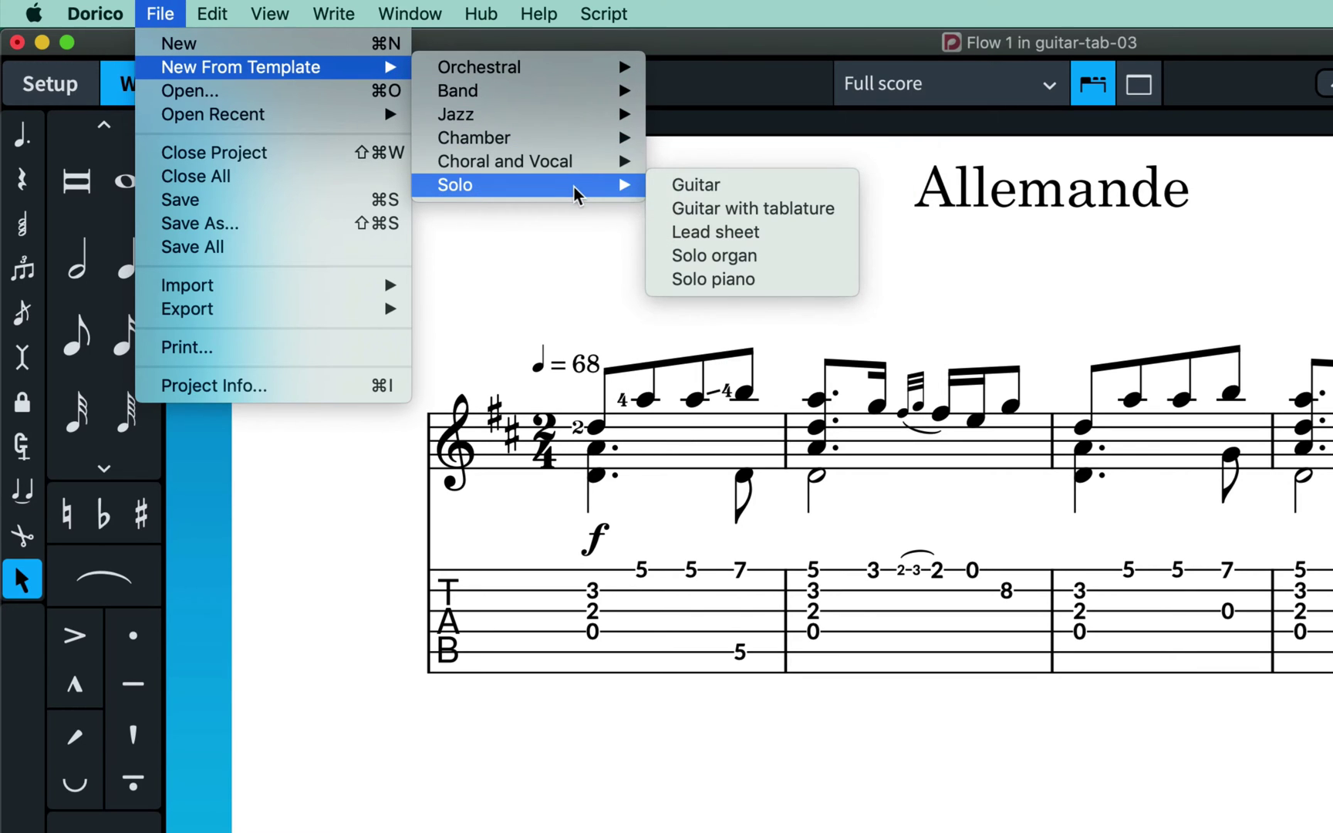
left_click(789, 208)
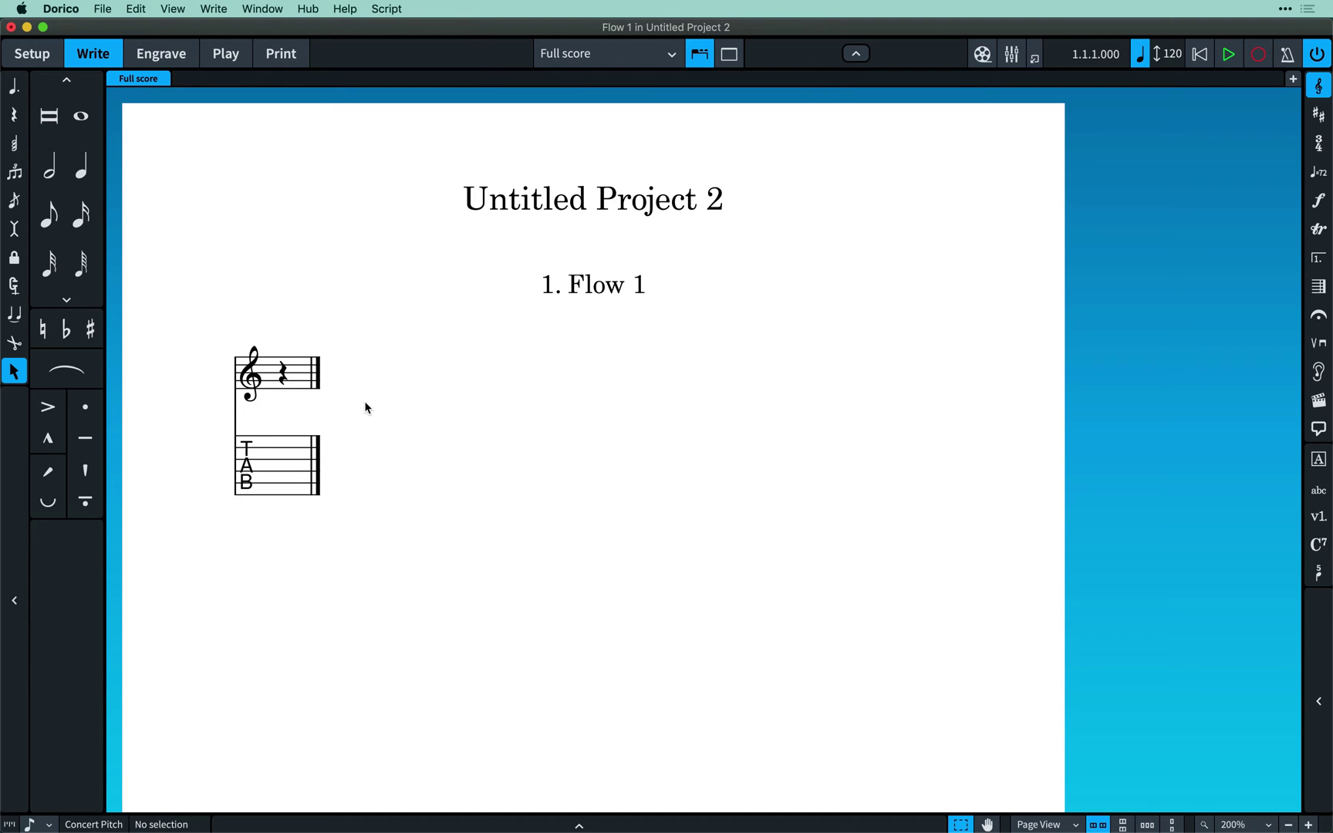
Step: Add an E major key signature at the start of bar 1
left_click(283, 376)
key("shift+k")
type("E")
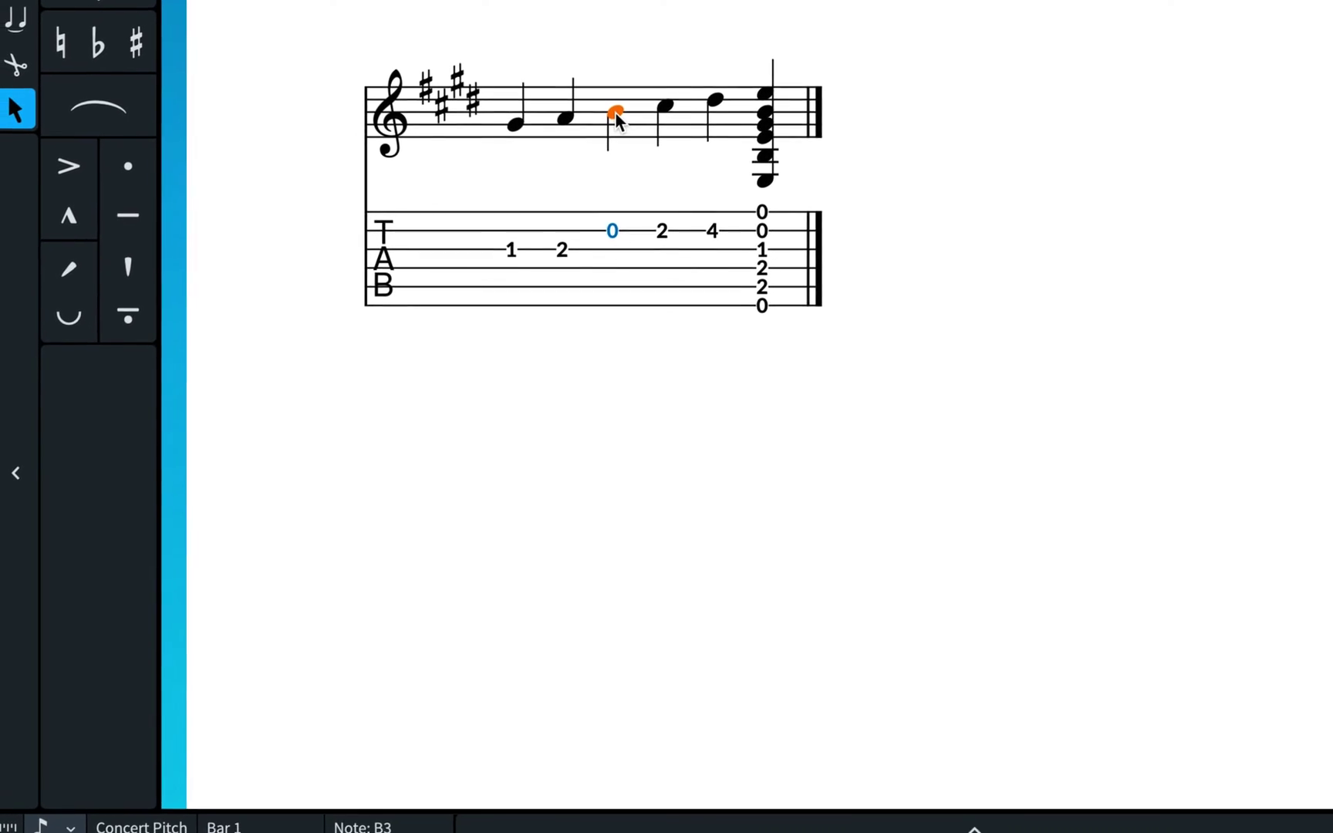
Step: In the Properties panel, enable String and assign the note to string 3 (G3)
left_click(755, 820)
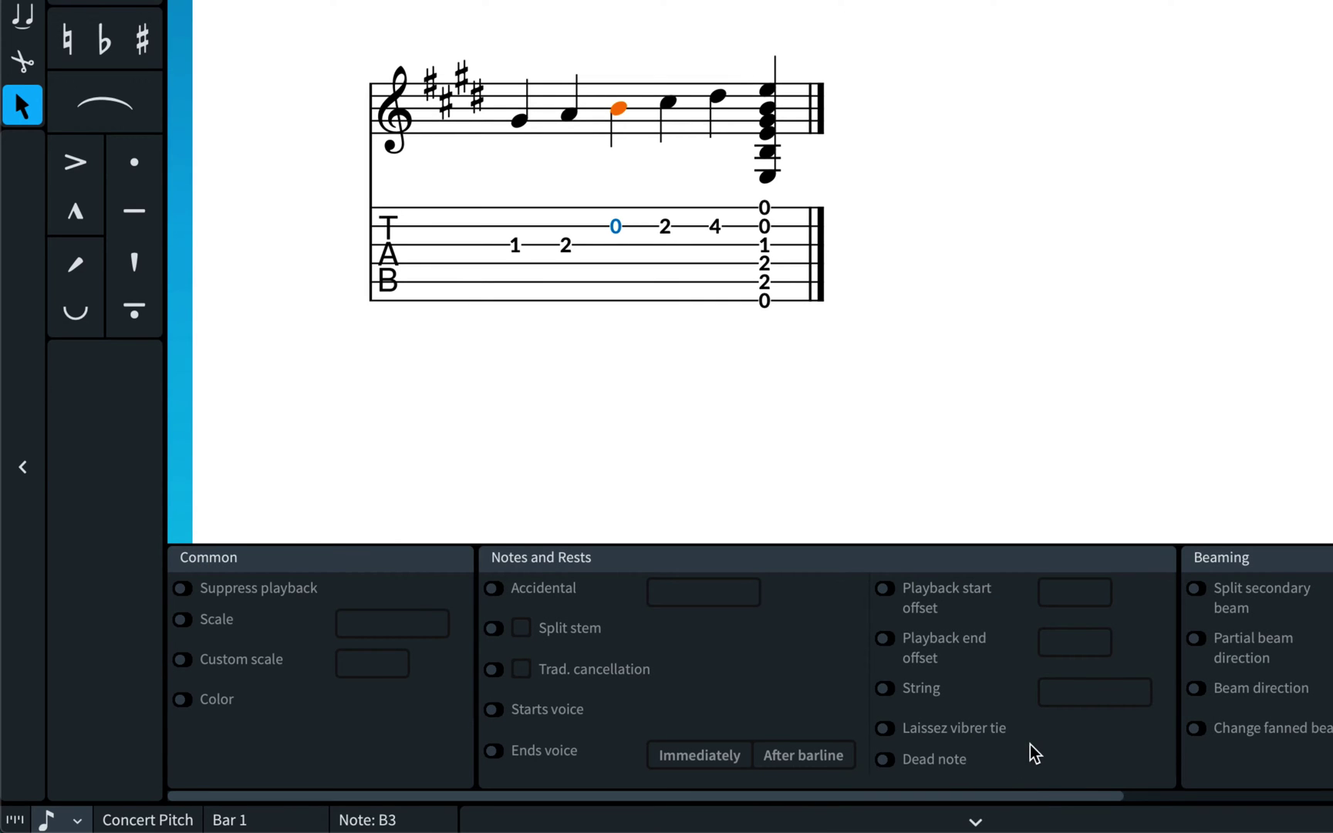
left_click(886, 689)
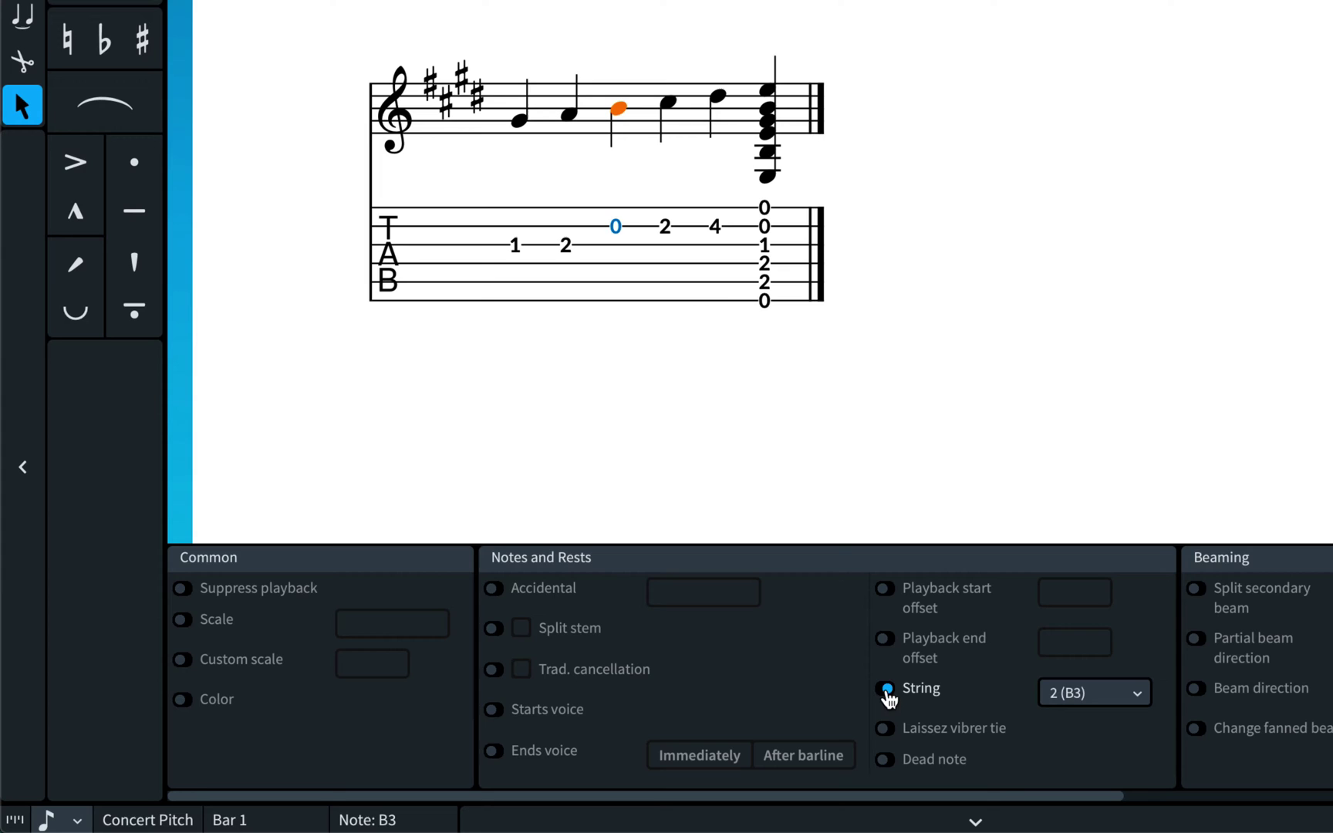
left_click(1139, 695)
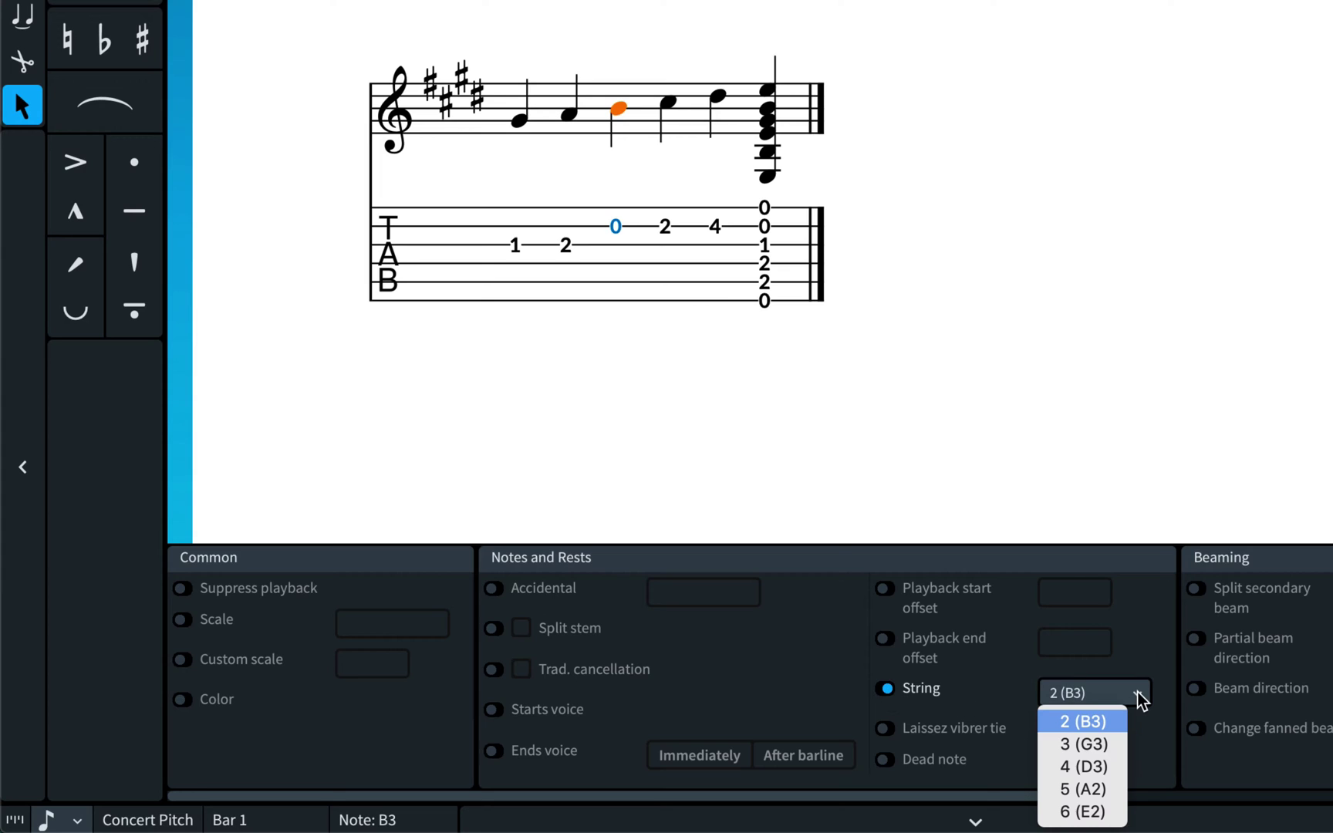
left_click(1111, 745)
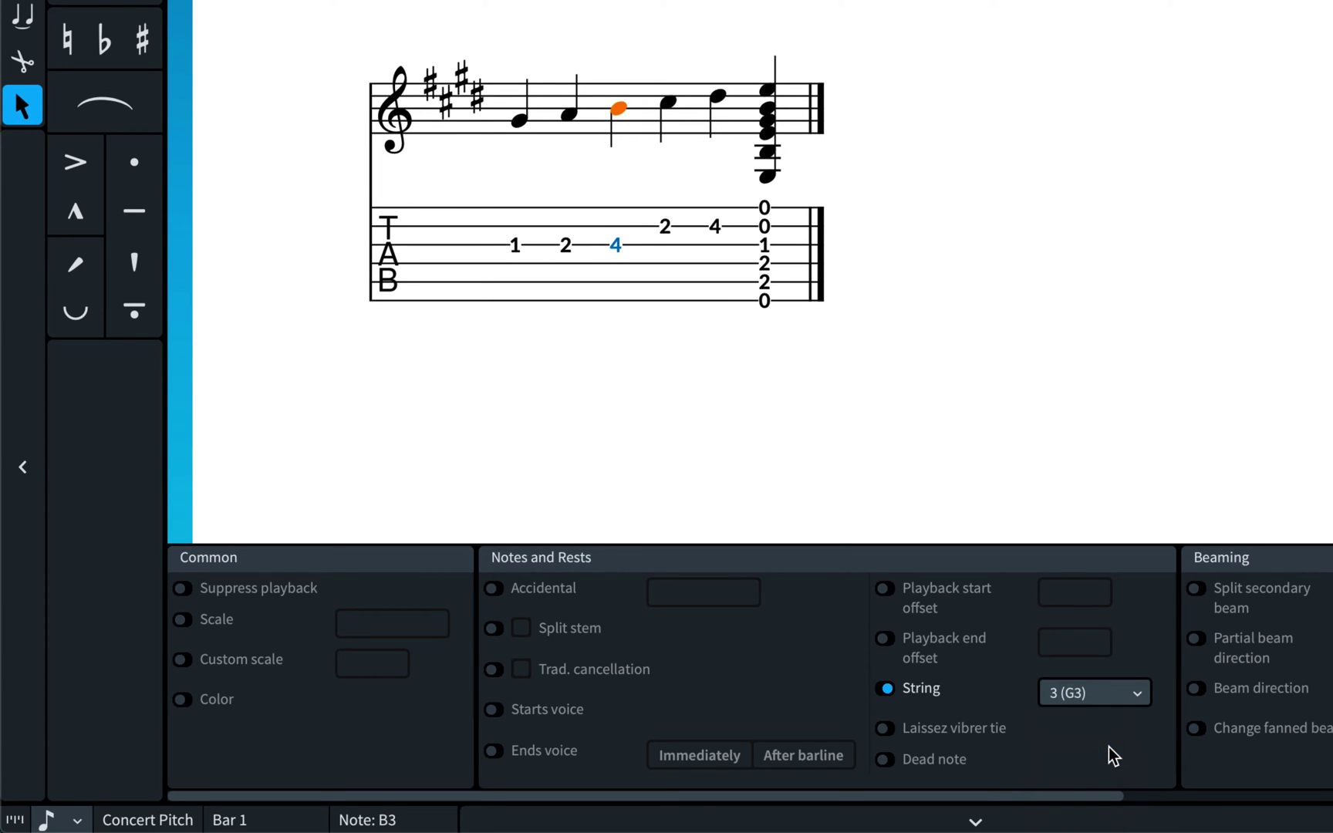
Step: Shift the tab note down two strings with M, then back up one with N
left_click(615, 247)
key("m")
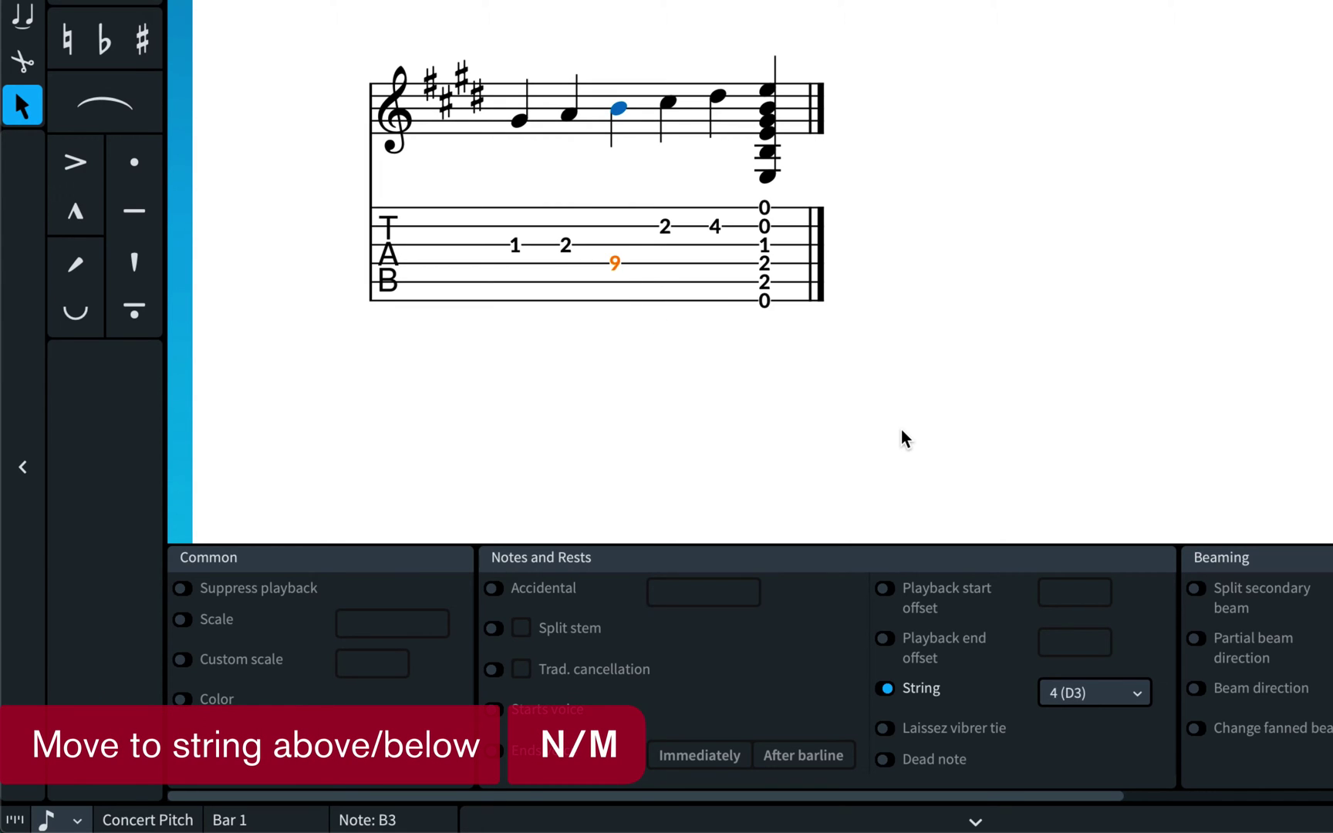
key("m")
key("n")
key("n")
key("n")
key("Escape")
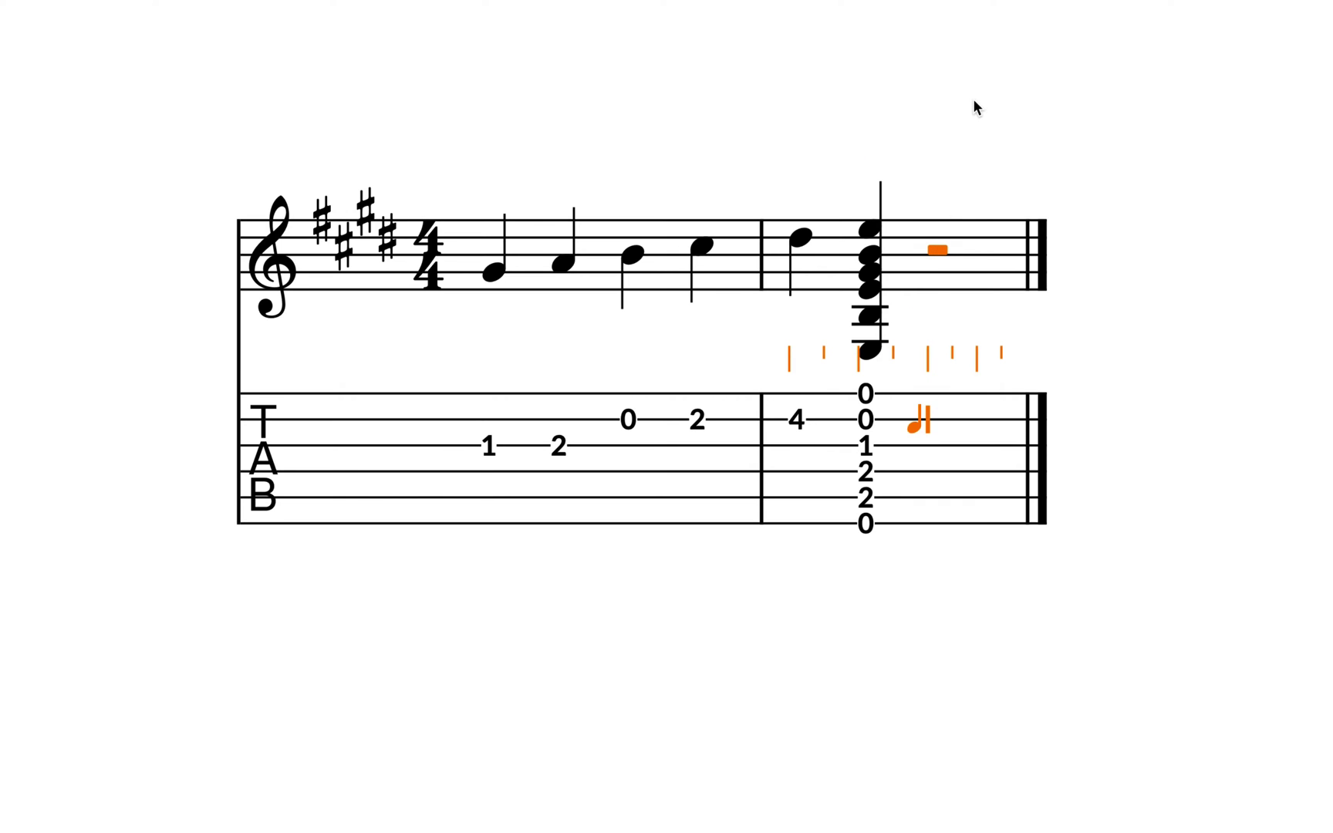
Step: Move note input onto the tab staff and enter fret 3 on the third string
key("Down")
key("Up")
key("Down")
key("Down")
key("Up")
key("3")
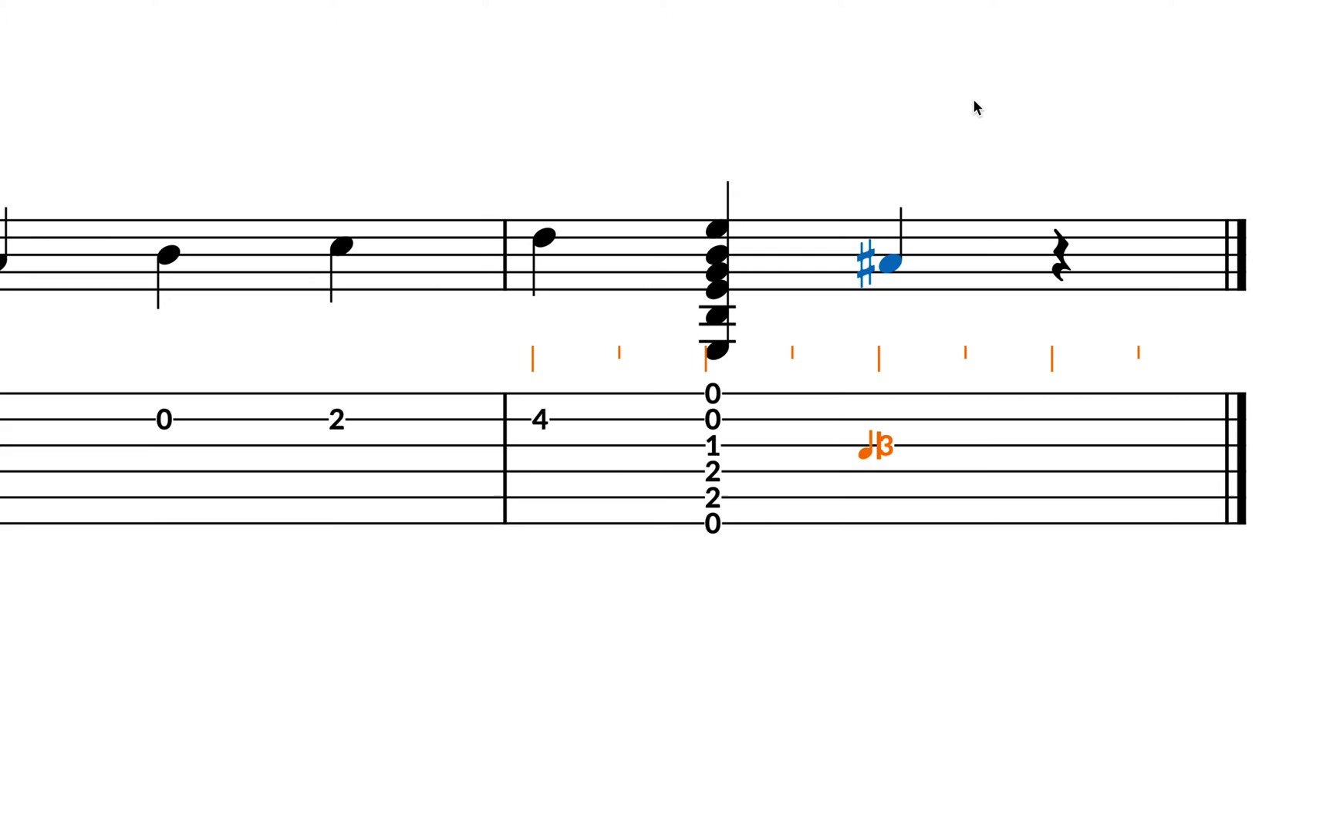
Step: Change the third-string note's fret, settling on fret 2 (A)
key("1")
key("2")
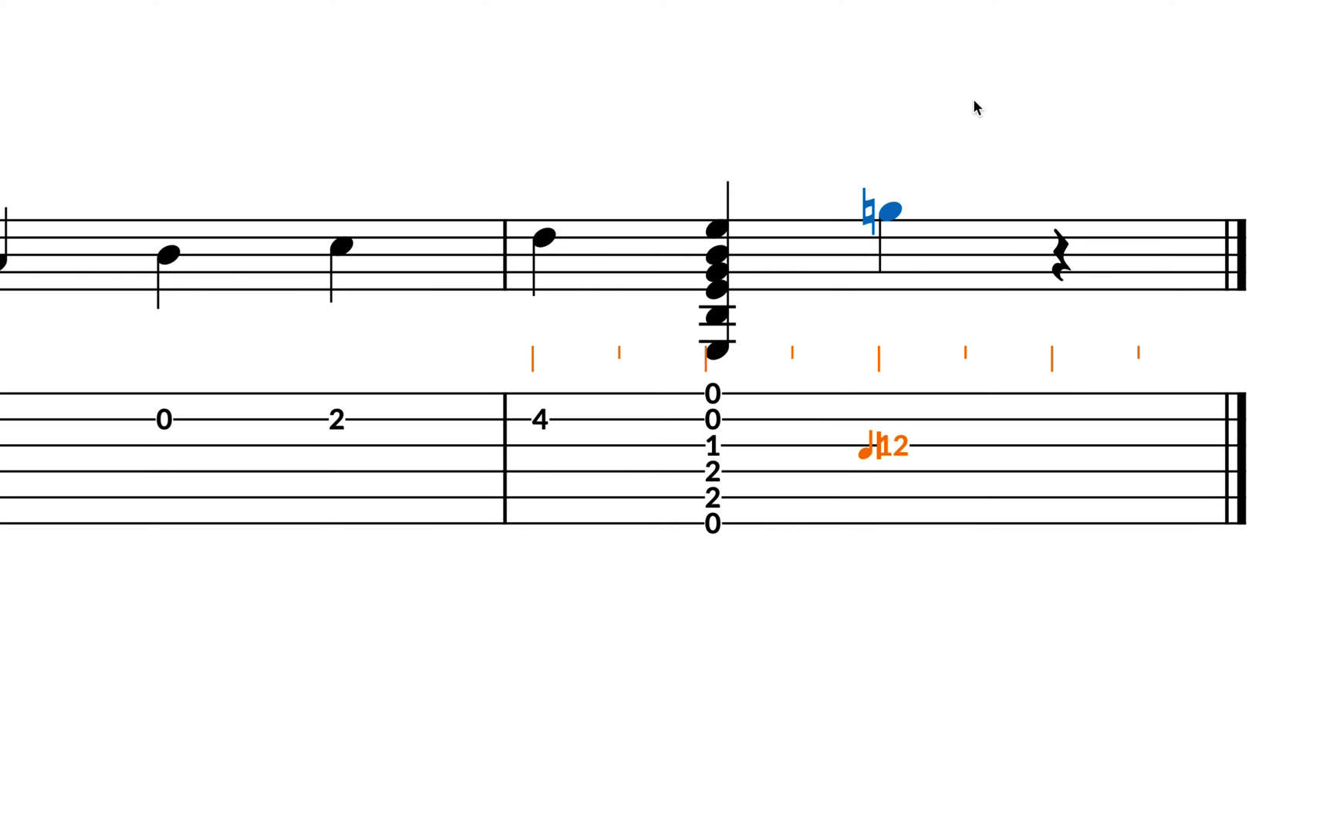
key("2")
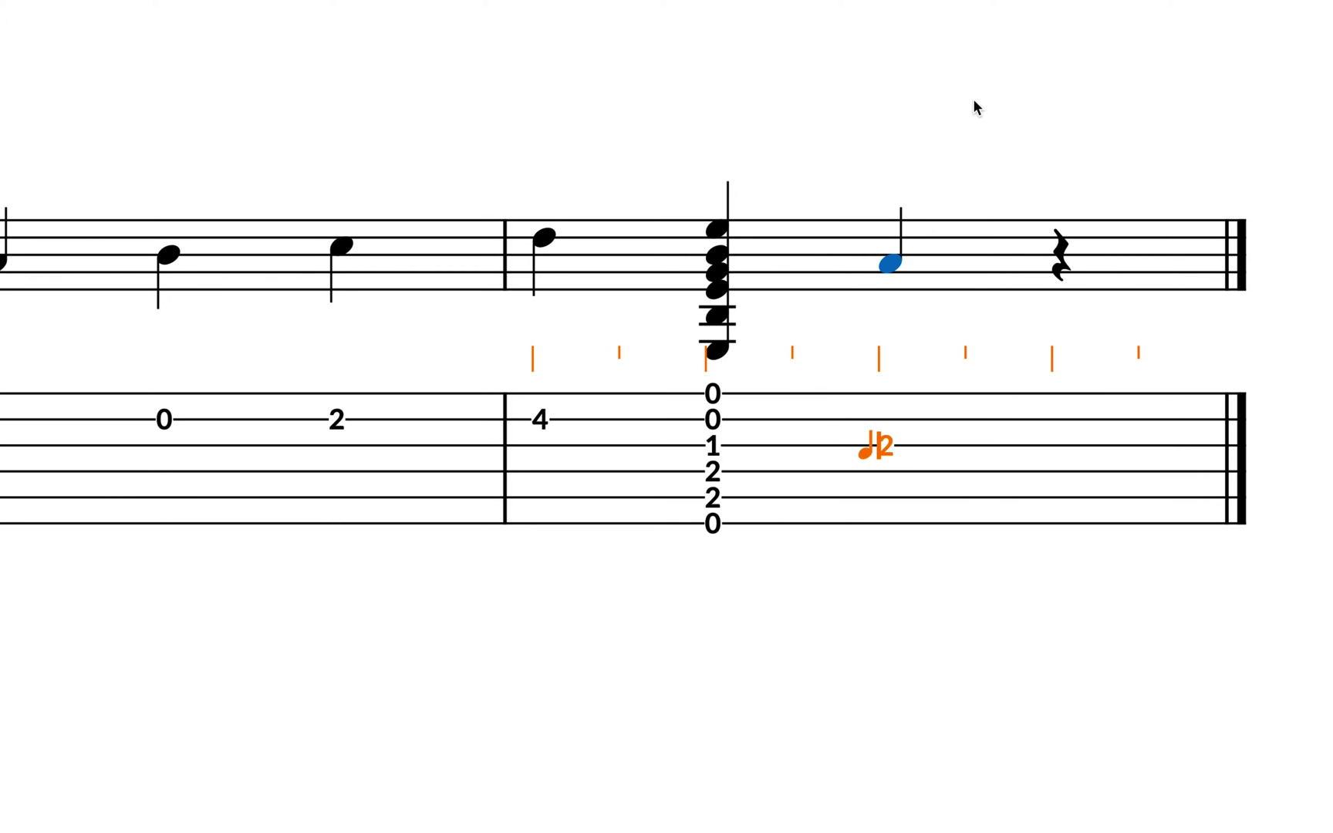
key("4")
key("6")
key("4")
key("2")
key("0")
key("2")
Step: Complete the quarter-note chord with fret 3 on string 2 and fret 2 on string 1
key("Up")
key("3")
key("Up")
key("2")
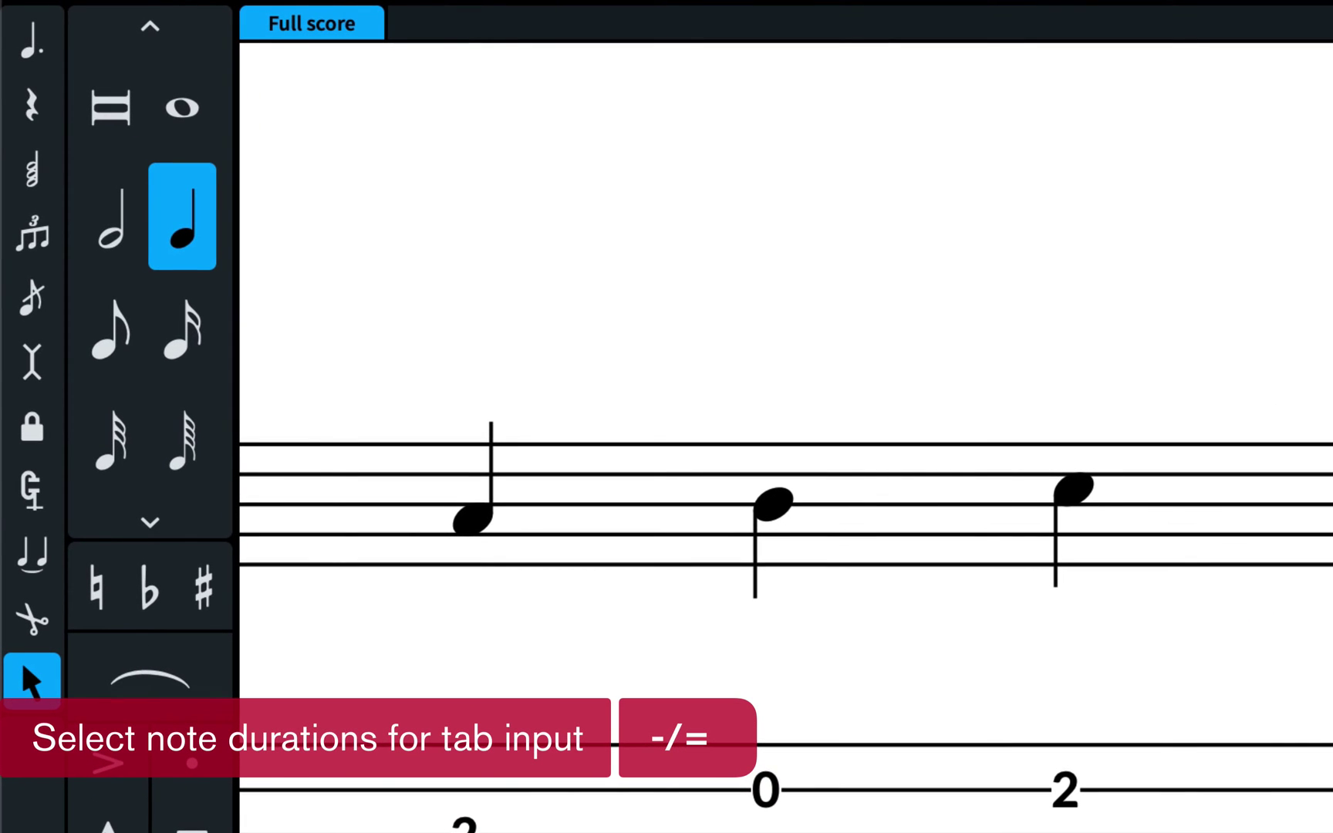
key("minus")
key("minus")
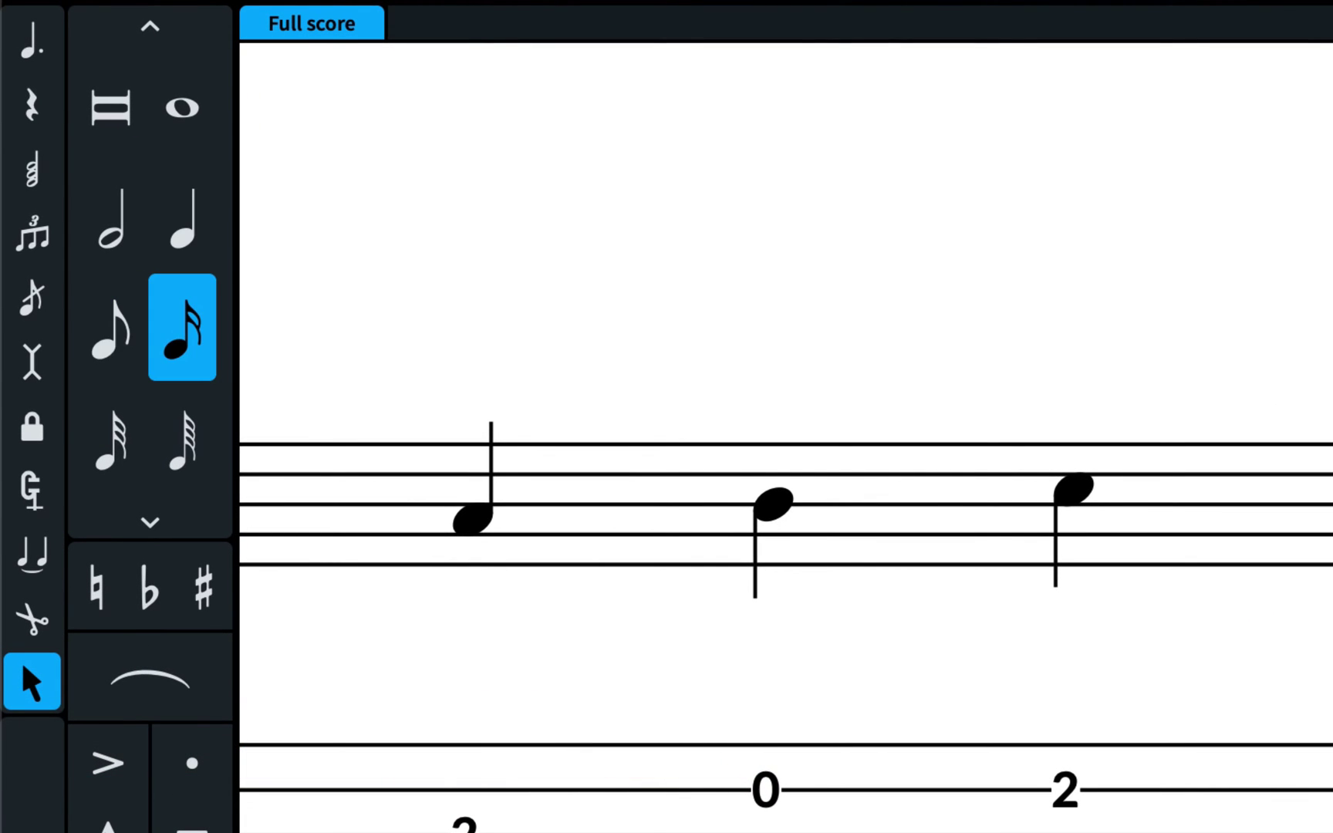
key("equal")
key("equal")
key("equal")
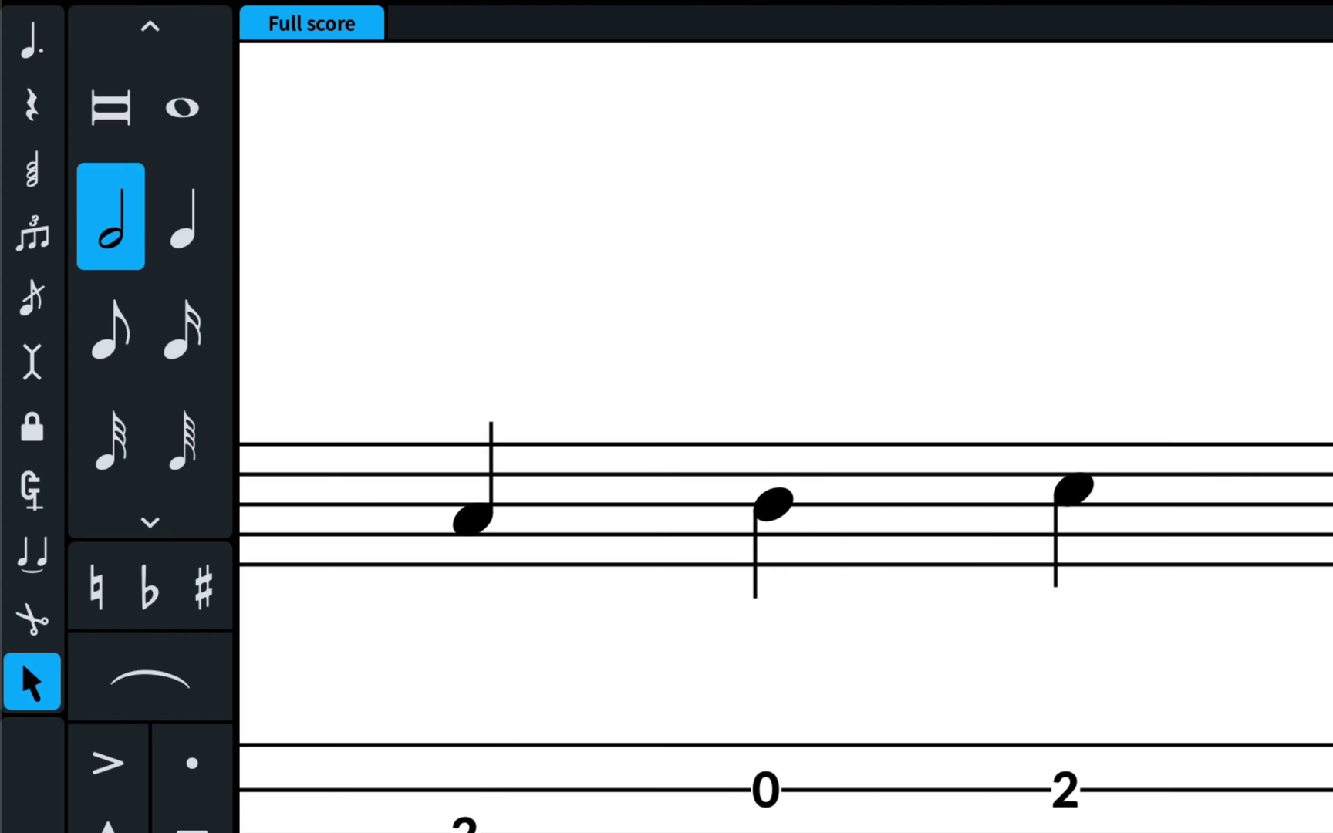
key("minus")
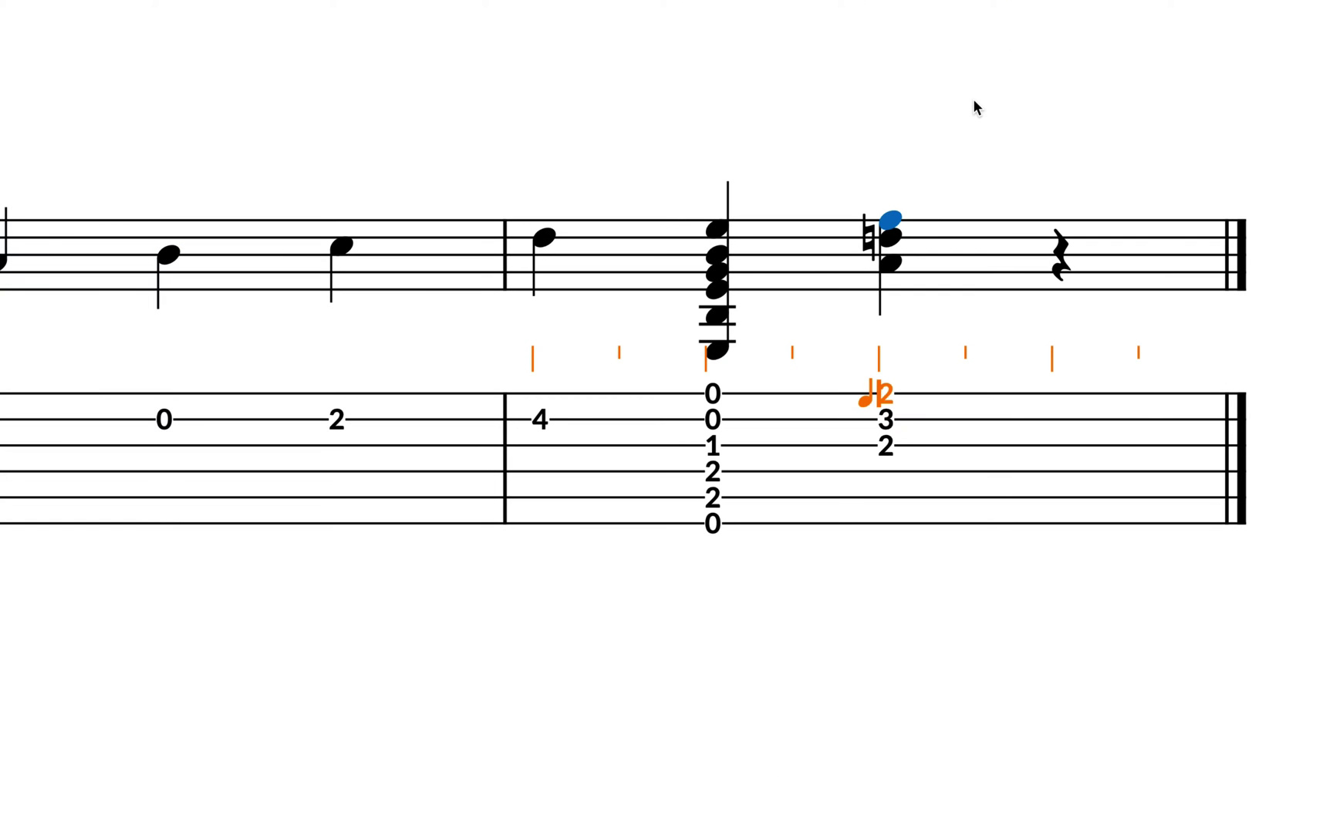
key("Right")
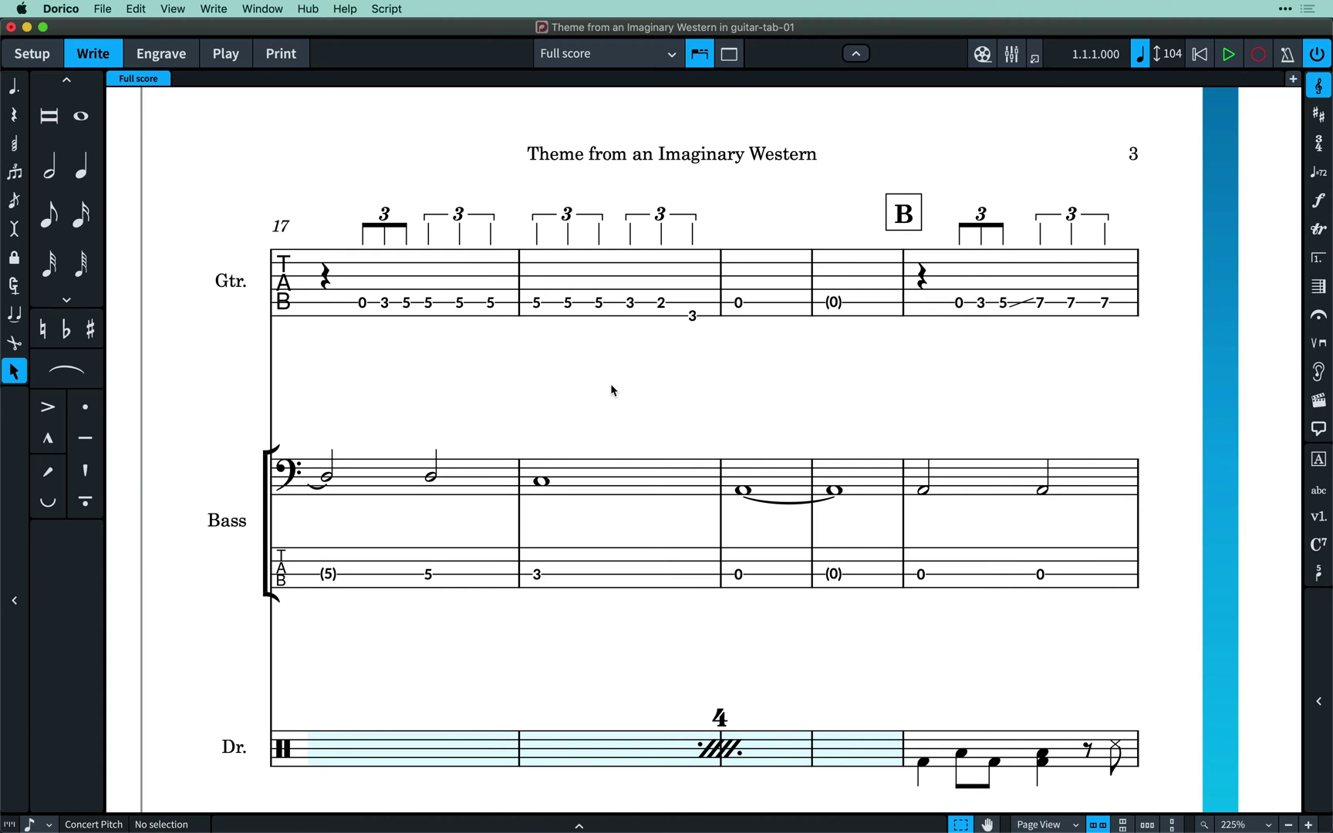
Step: Select guitar notes in bars 17–21, then open Engraving Options with Cmd+Shift+E
left_click_drag(455, 223, 731, 280)
key("Right")
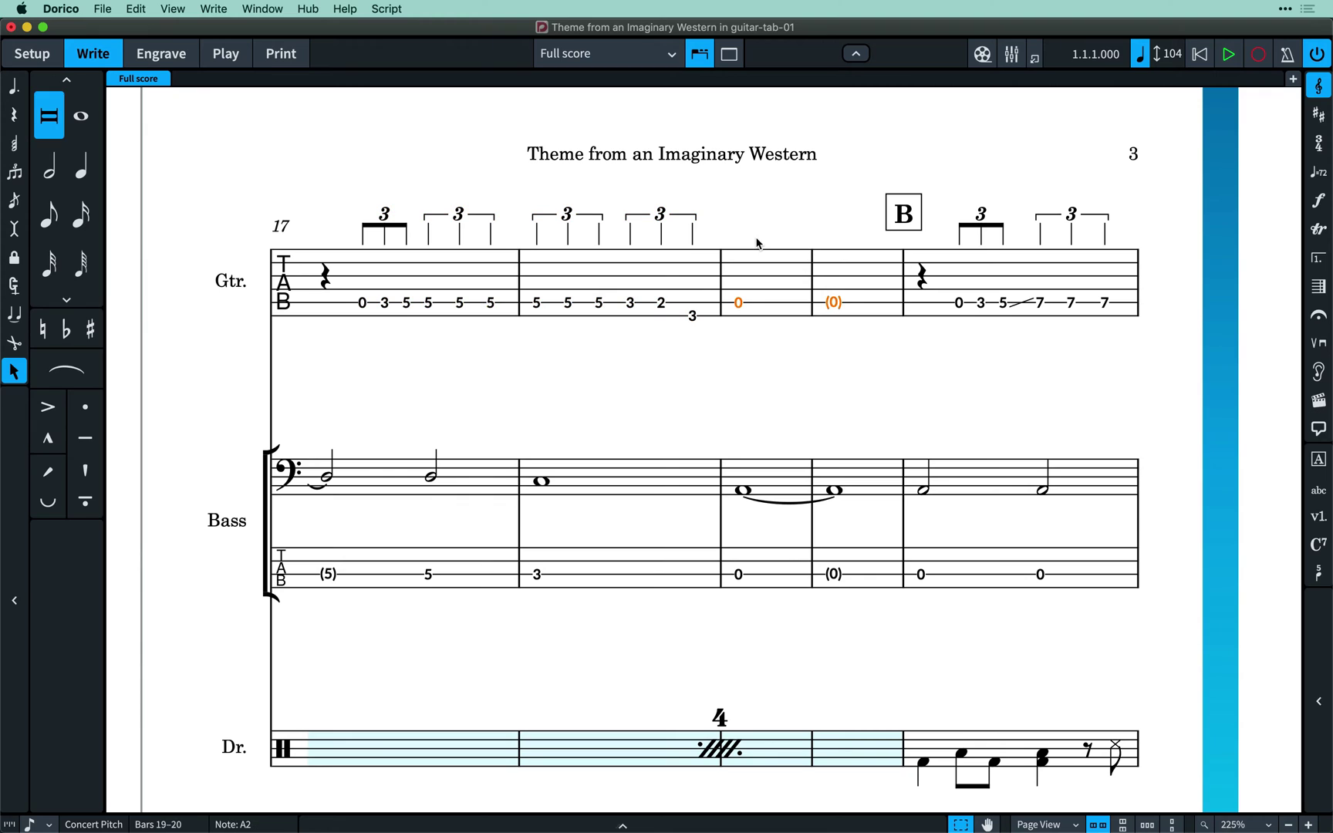
left_click(1019, 324)
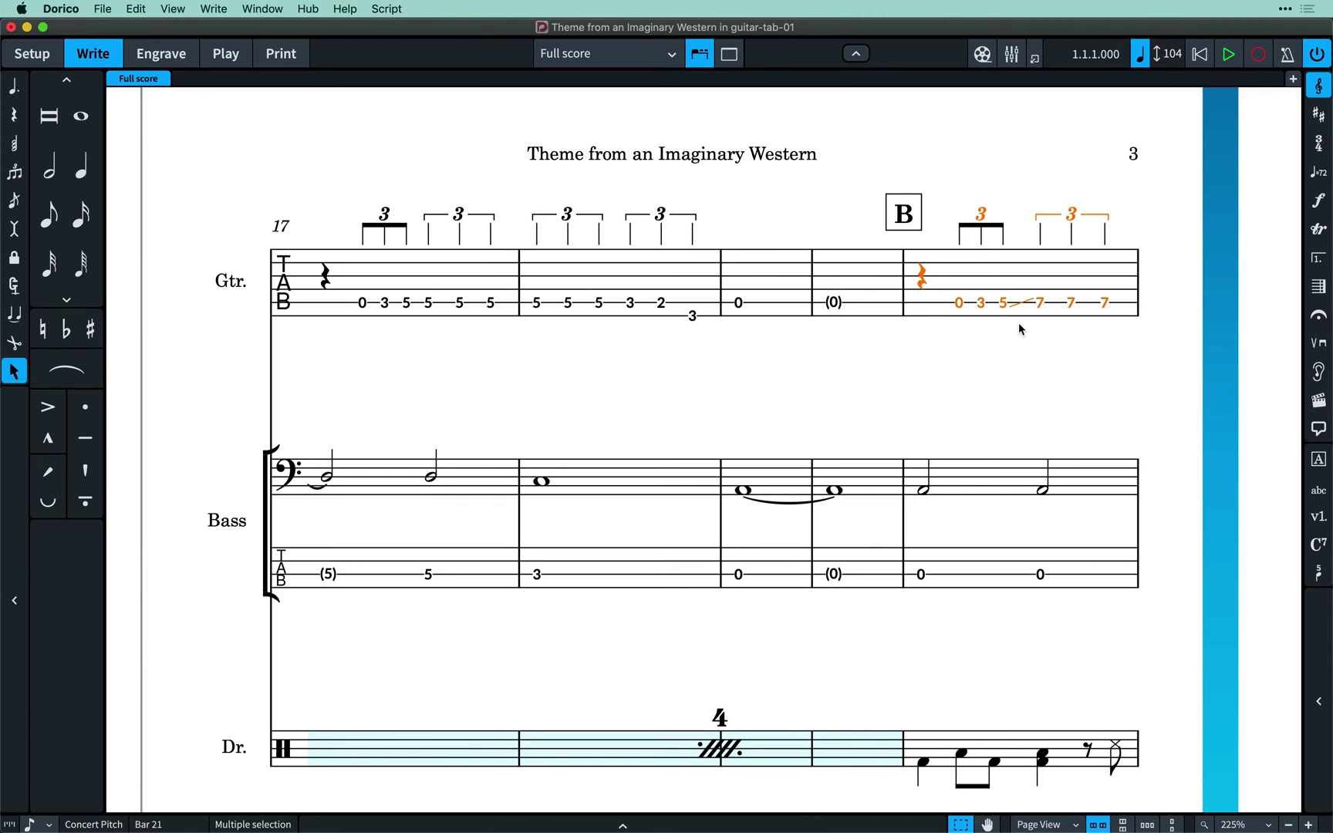
left_click(1024, 381)
key("super+shift+e")
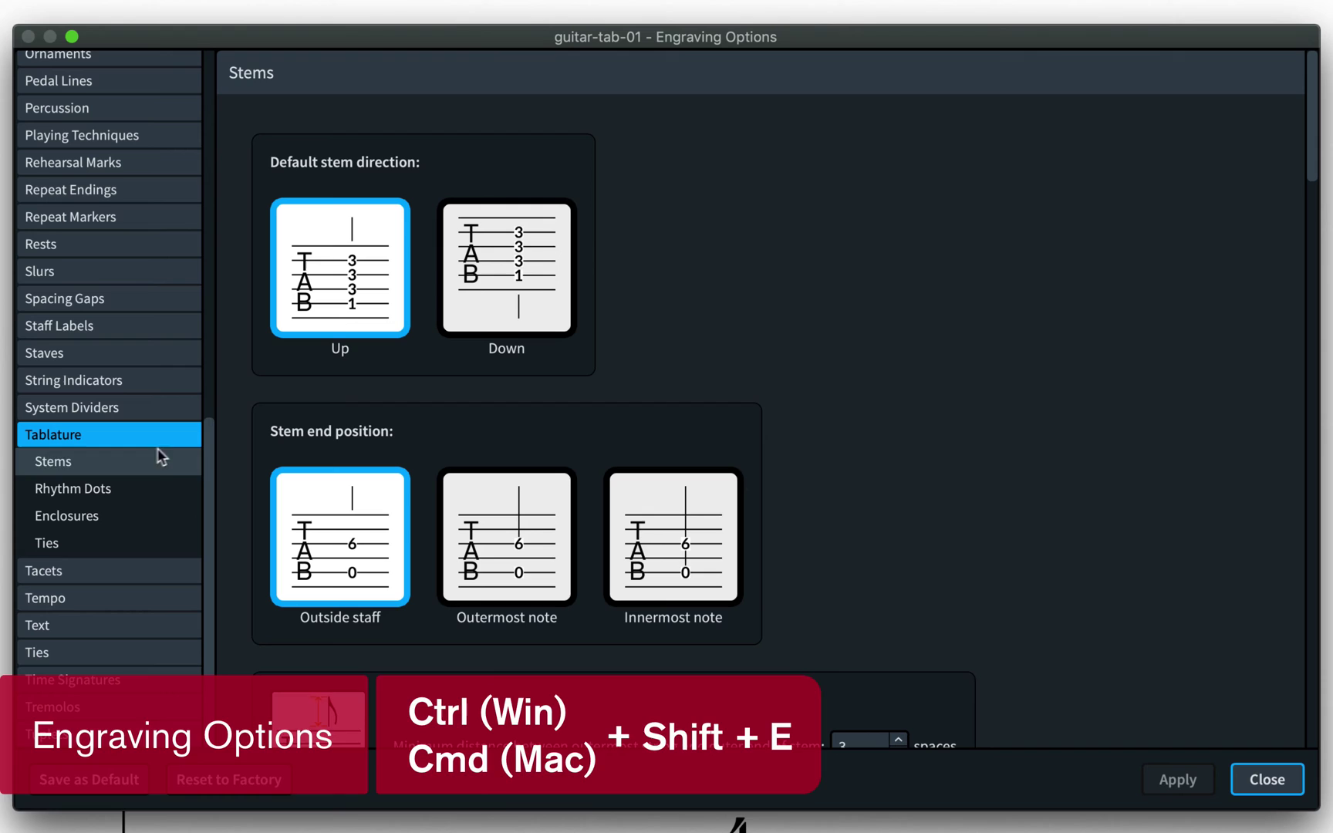
Step: Browse the Tablature options and preview elliptical enclosures on the tab chords
scroll(223, 463, "down", 2)
scroll(223, 463, "down", 2)
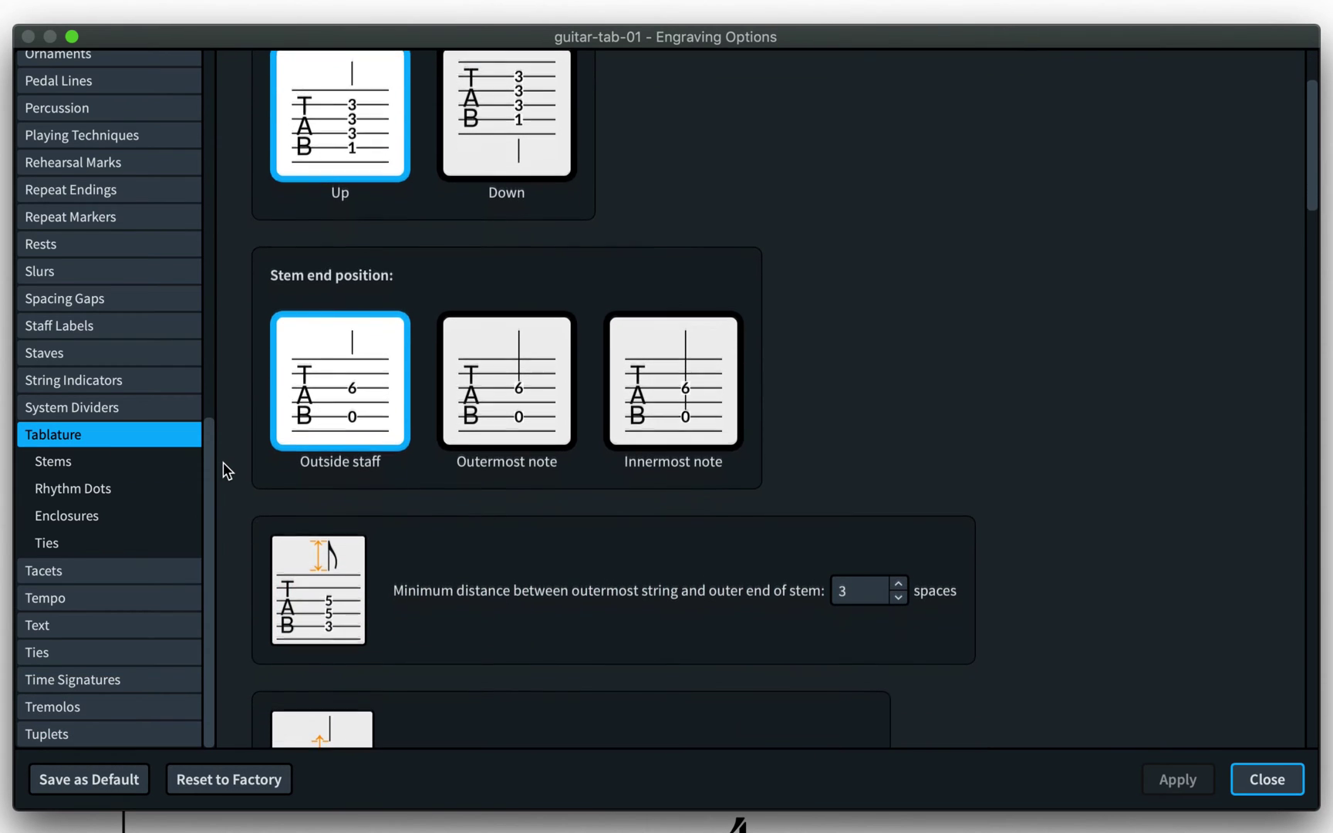
left_click(155, 486)
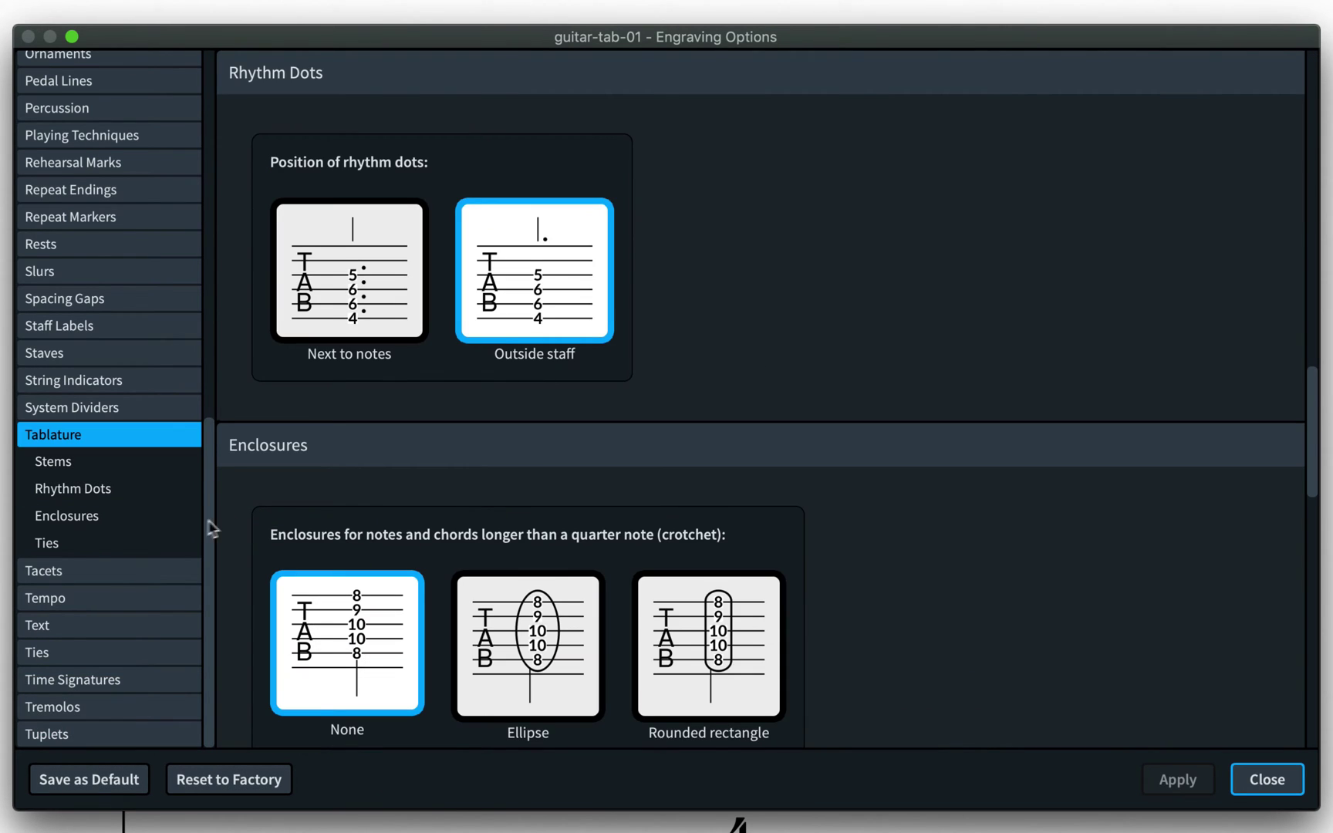
left_click(166, 542)
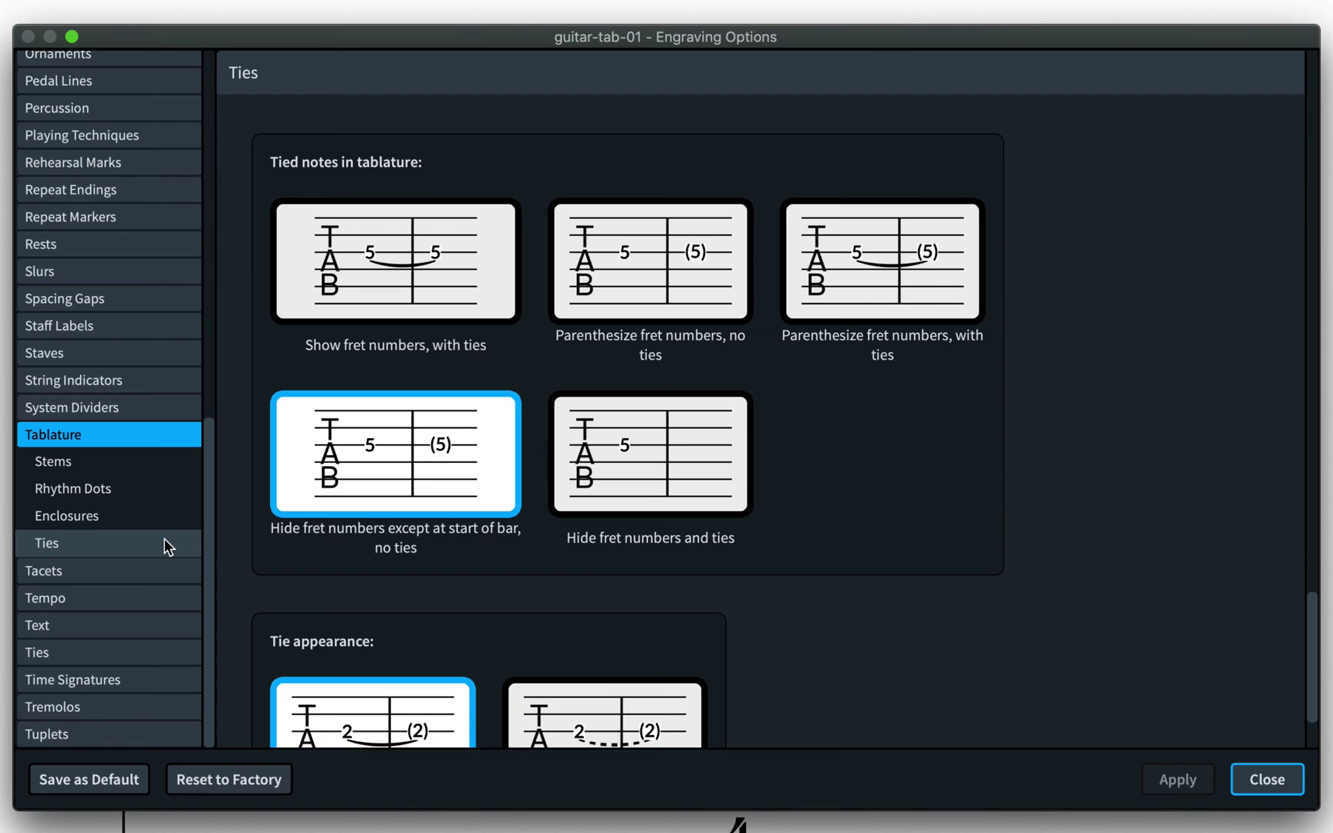
left_click(134, 513)
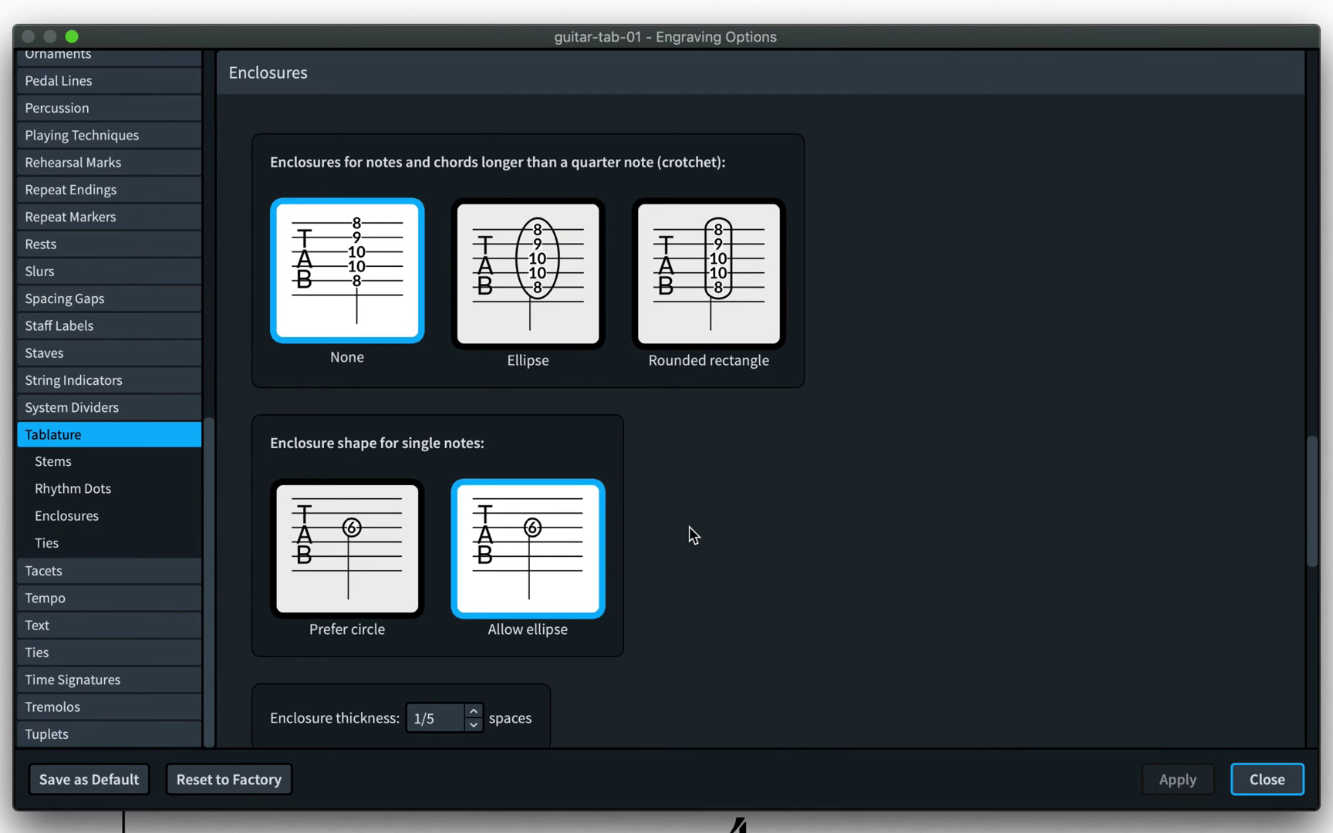
left_click(594, 306)
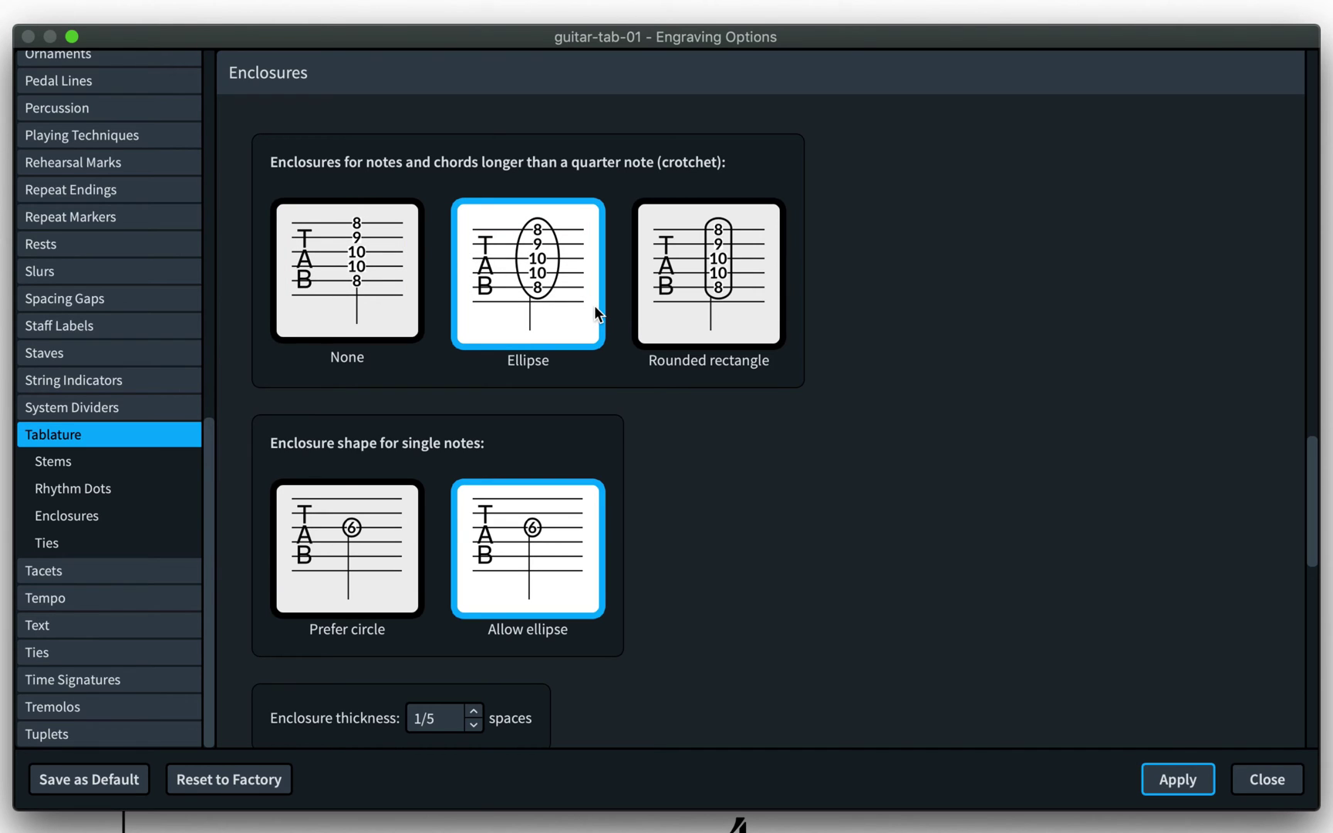
left_click(722, 310)
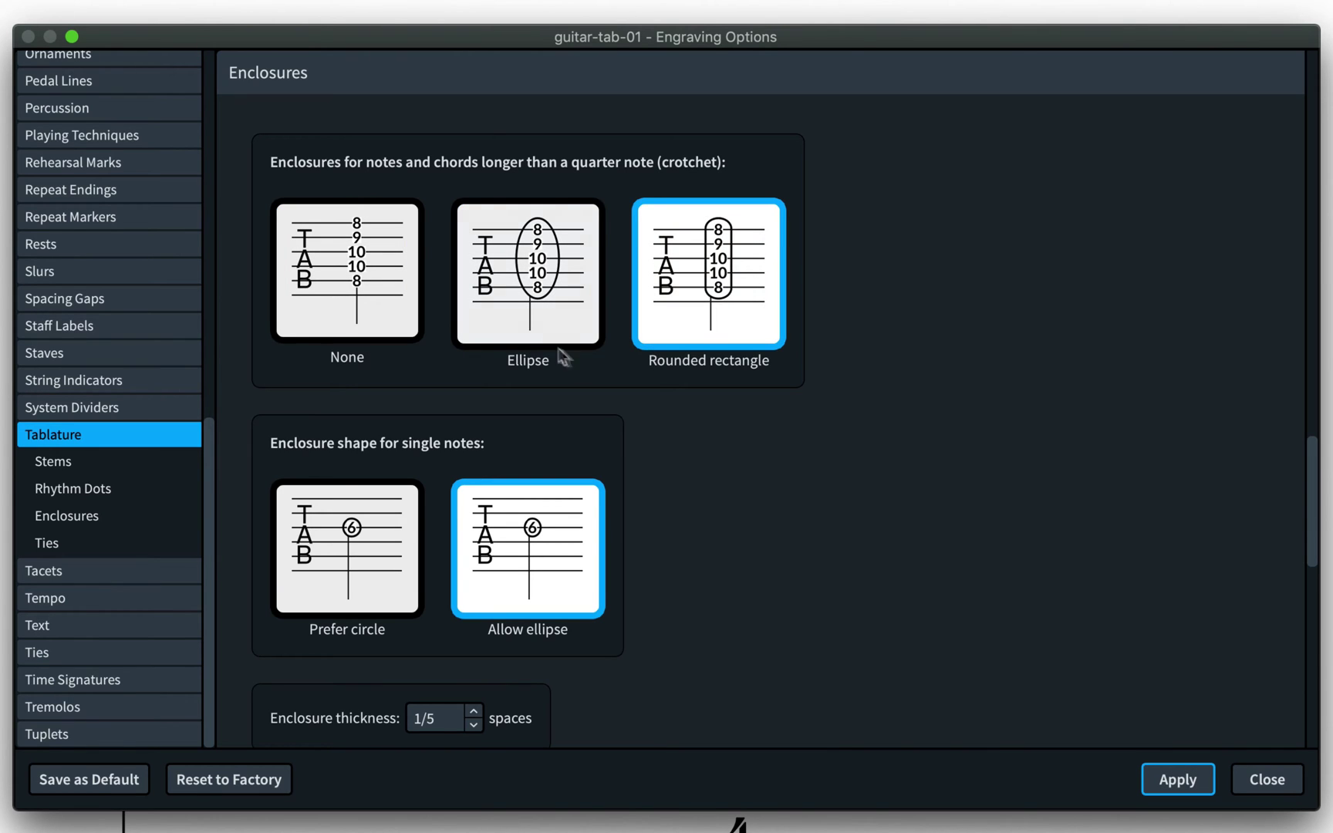
left_click(540, 327)
key("Return")
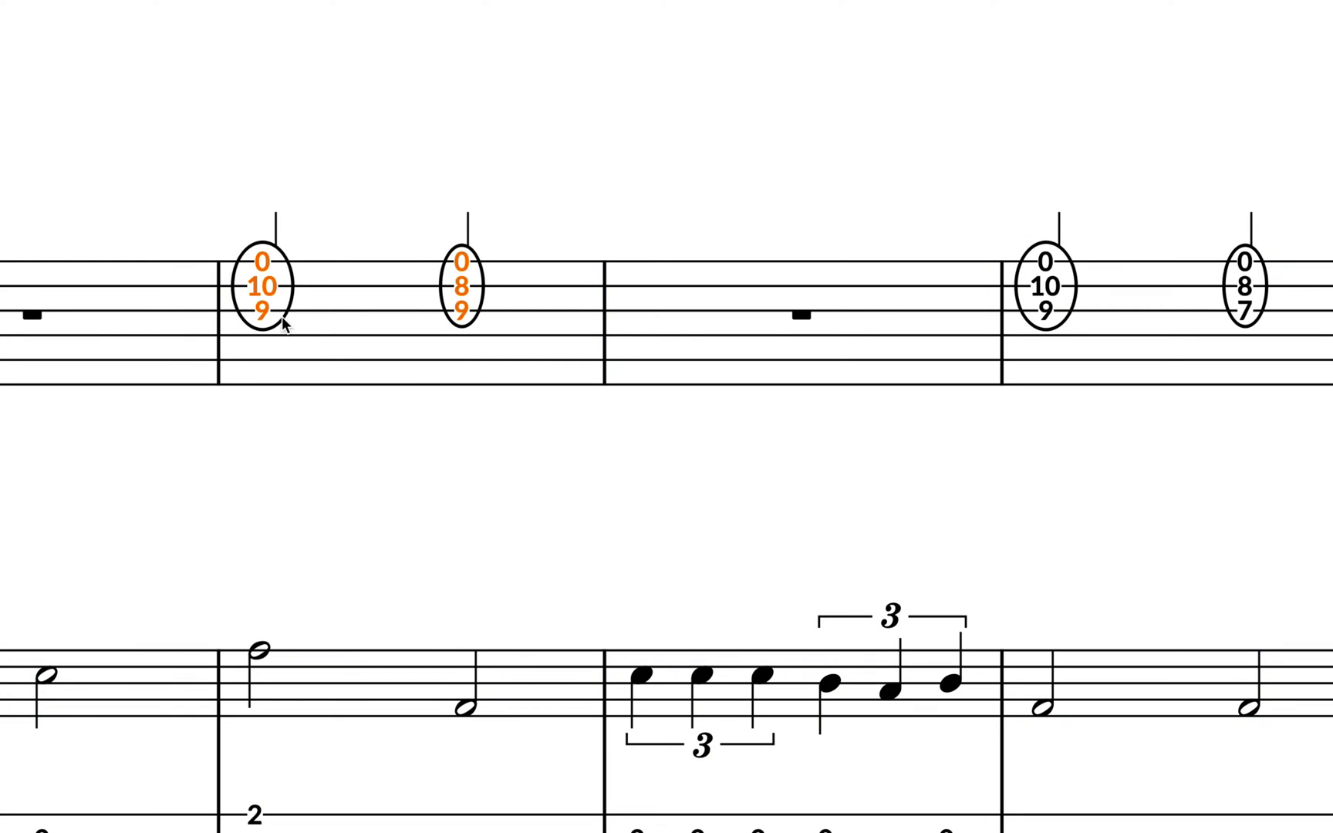
Step: Switch the tab chord enclosures to Rounded rectangle and apply
key("super+shift+e")
left_click(649, 261)
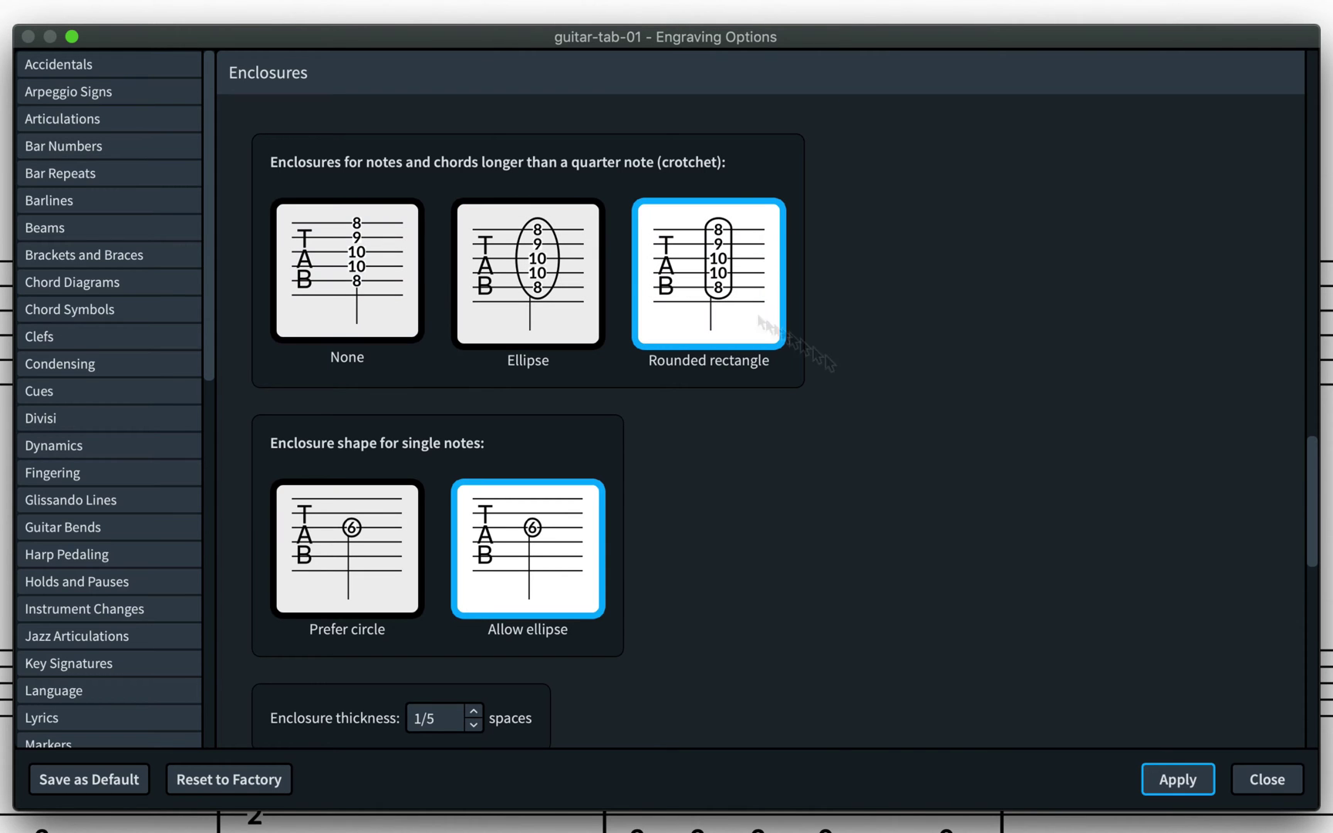
left_click(1181, 779)
key("Return")
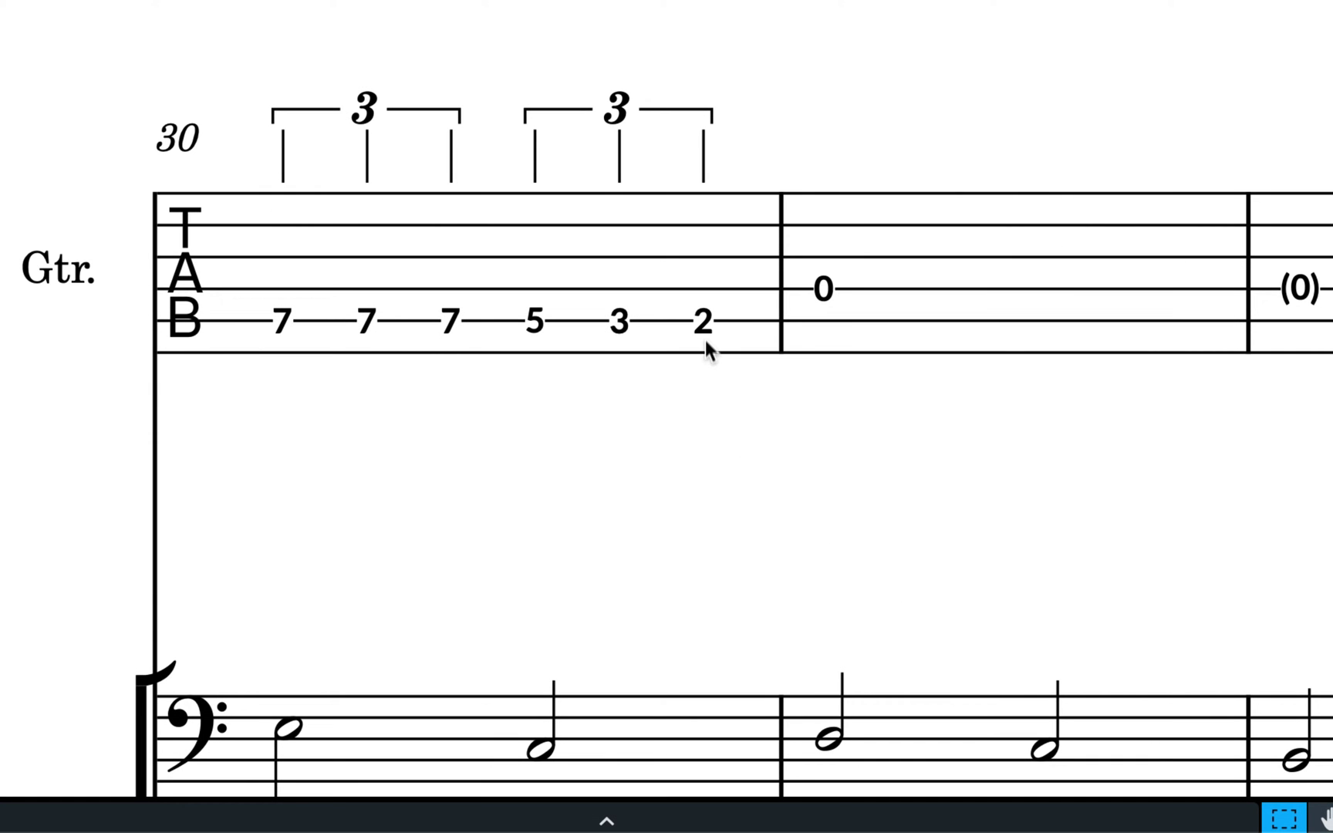
Step: Mark bar 30's fret 2 tab note as a dead note in Properties
left_click(704, 322)
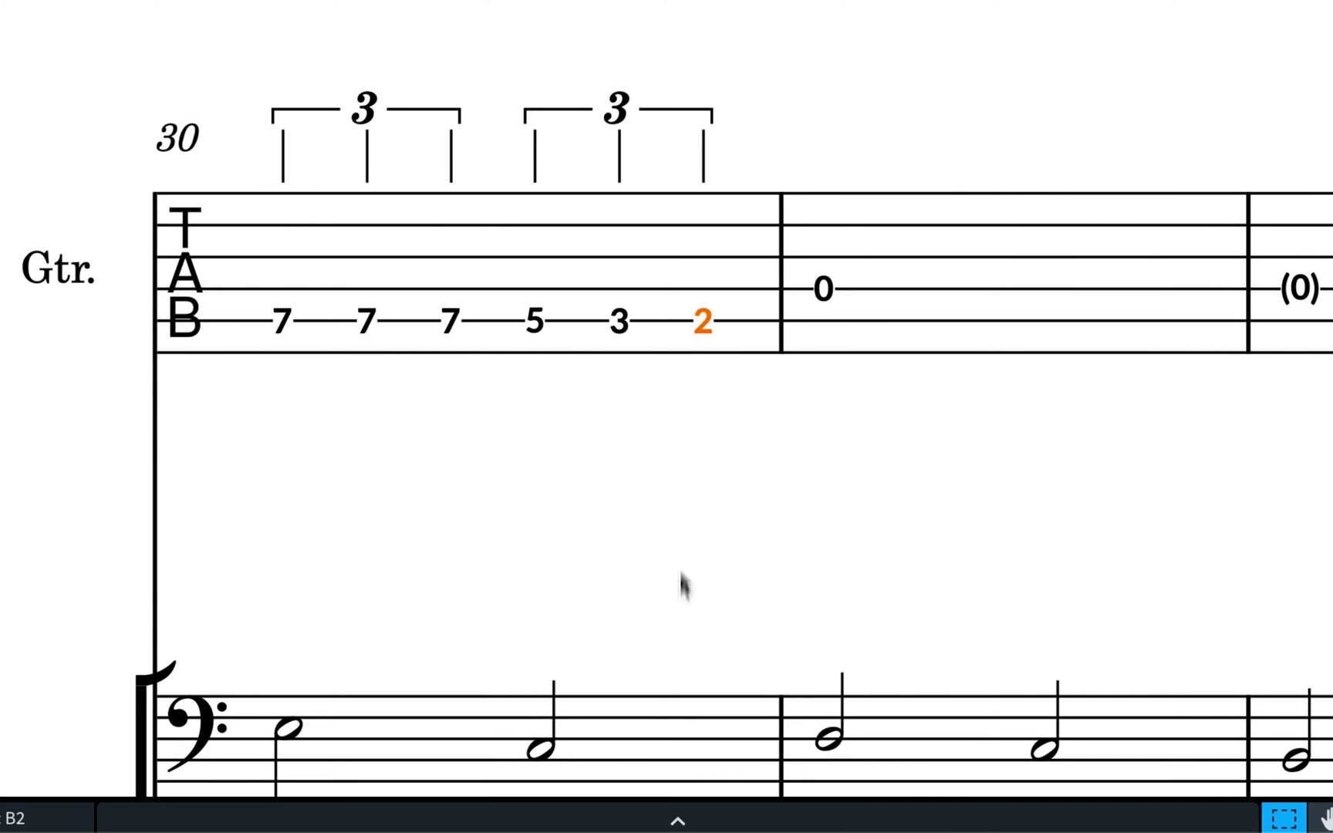
left_click(684, 816)
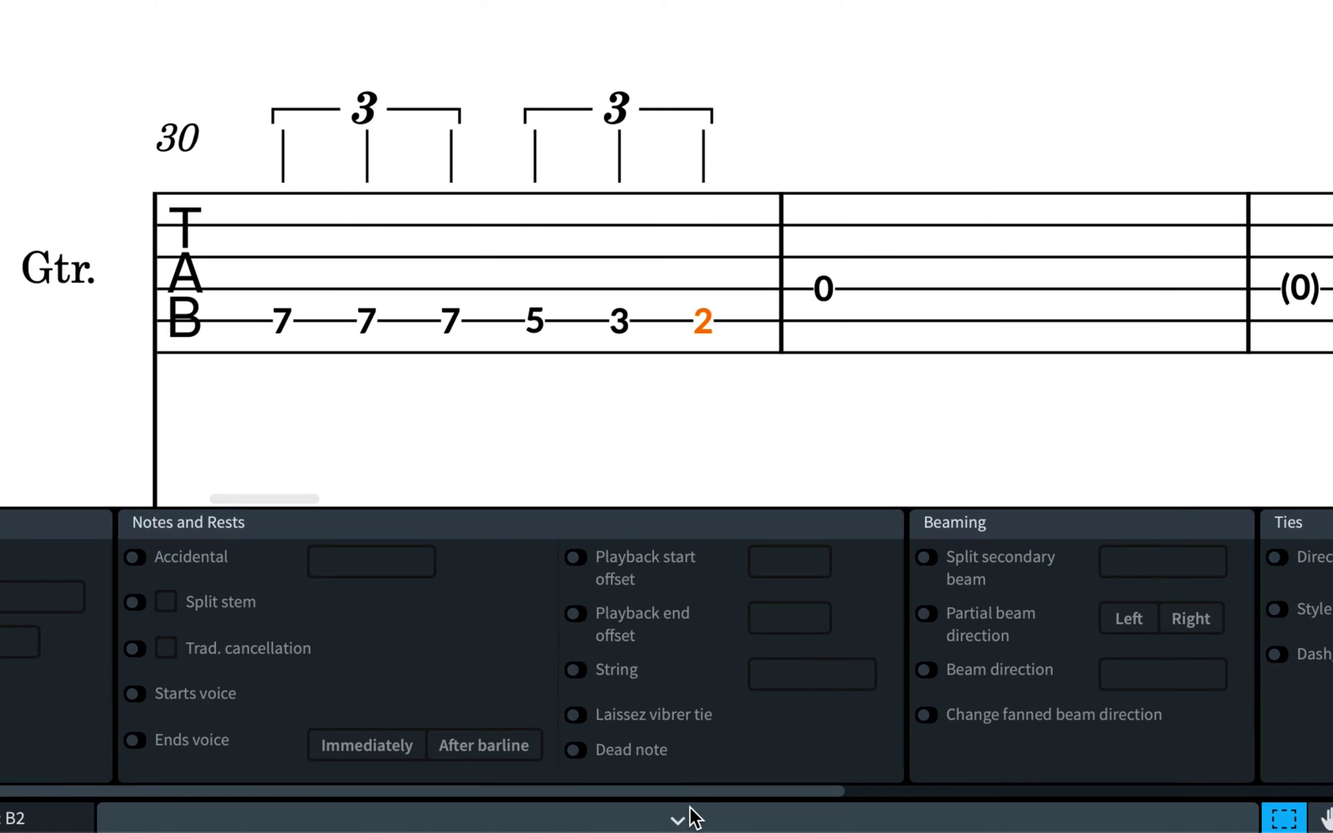
left_click(577, 751)
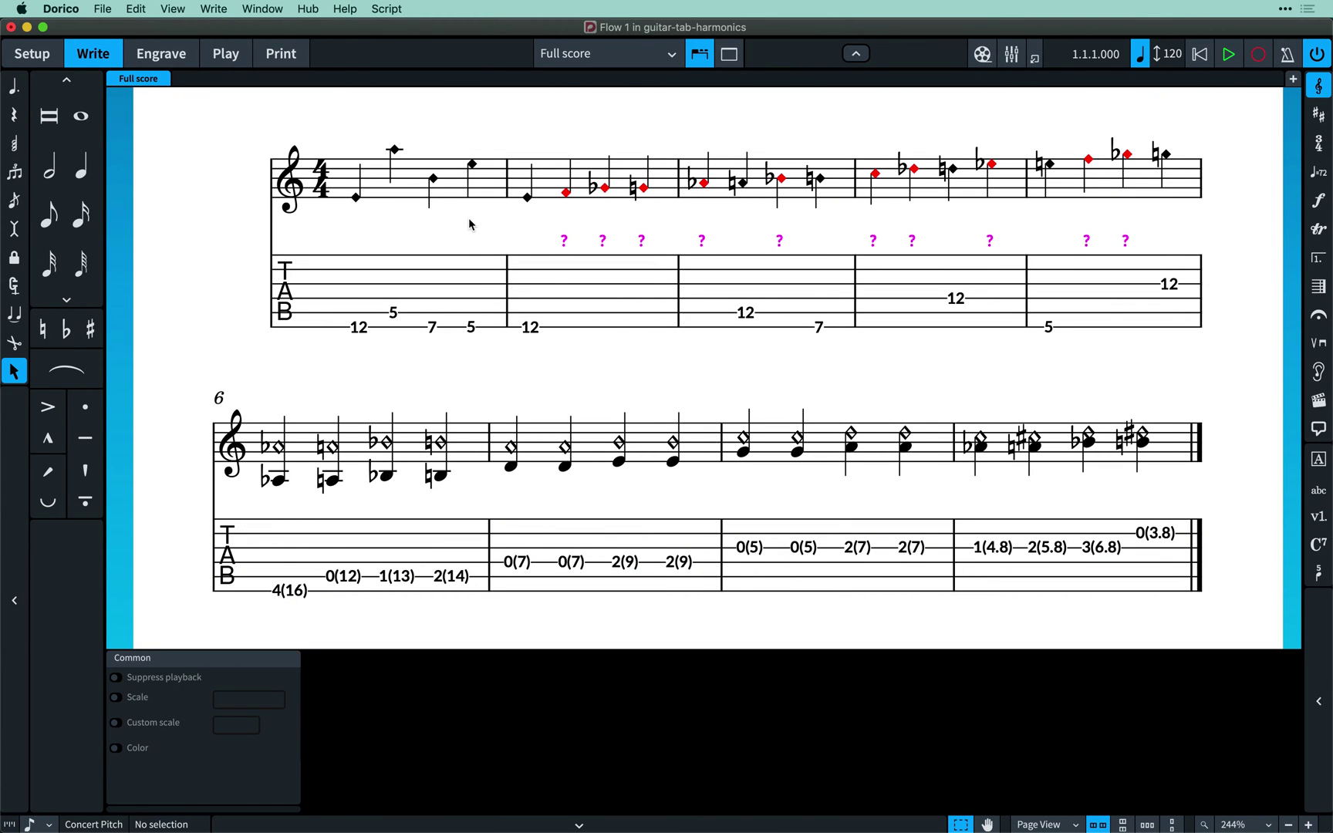
Step: Select bar 1's notes and scroll the Properties panel to the Harmonics group
left_click(409, 200)
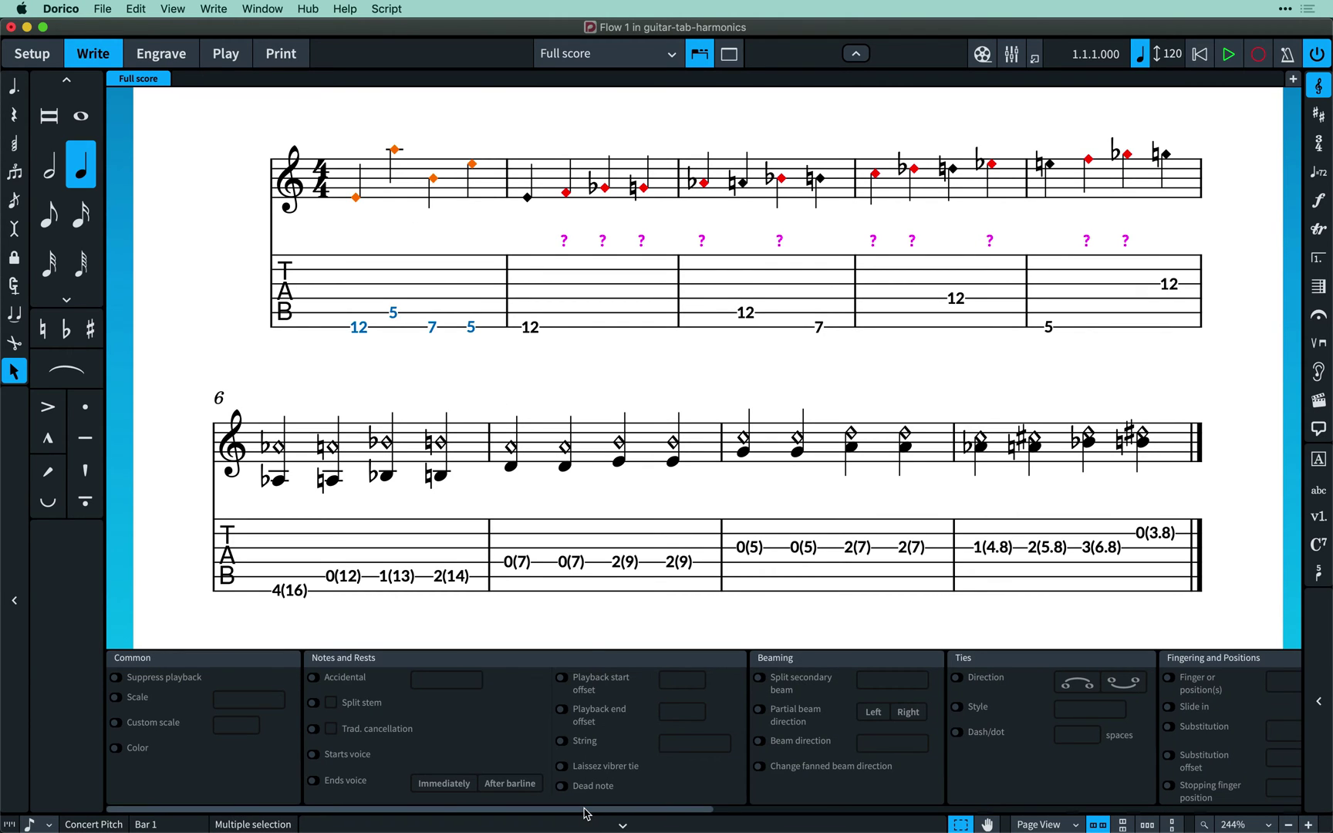
left_click_drag(586, 813, 1122, 816)
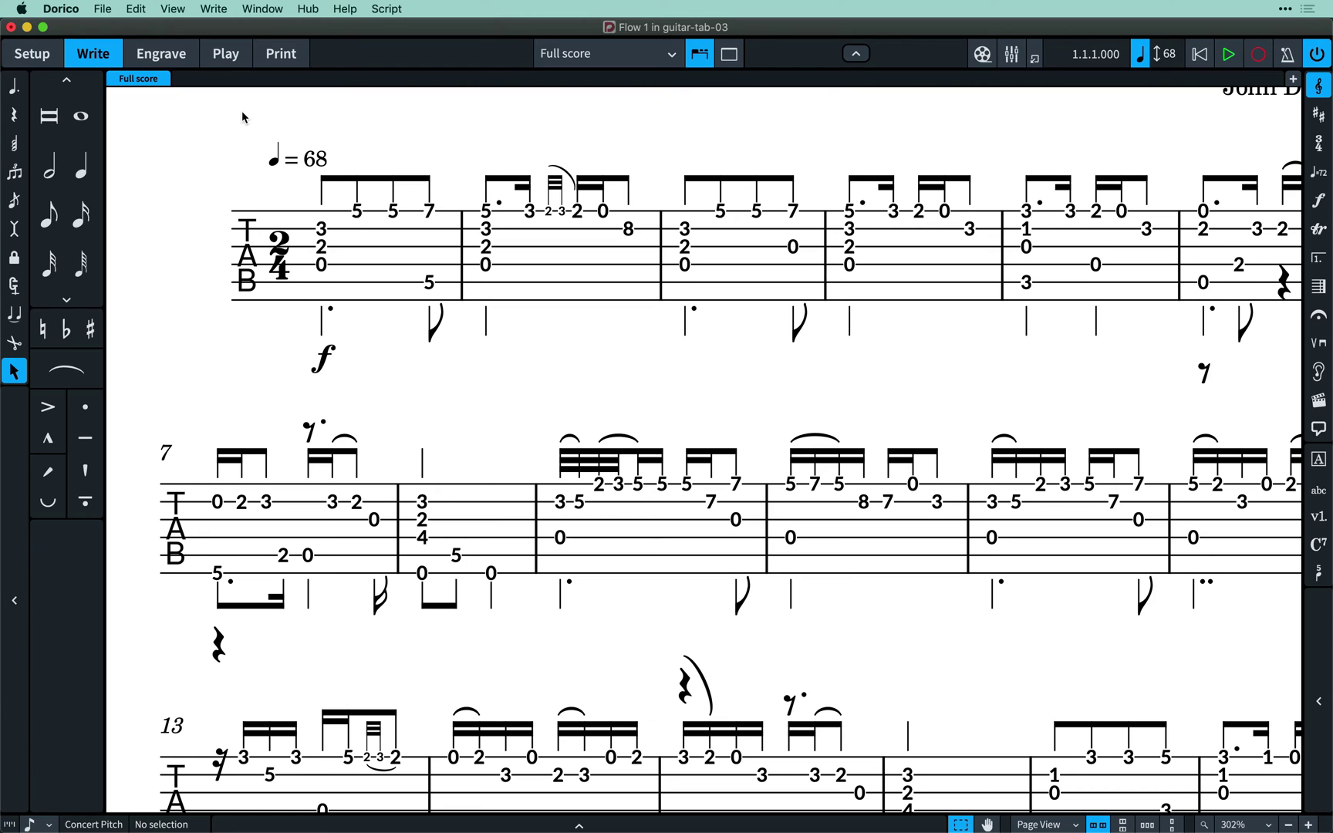
Step: In Engrave mode, set Tablature Numbers Font to Arial Narrow with the bold style turned off
left_click(178, 56)
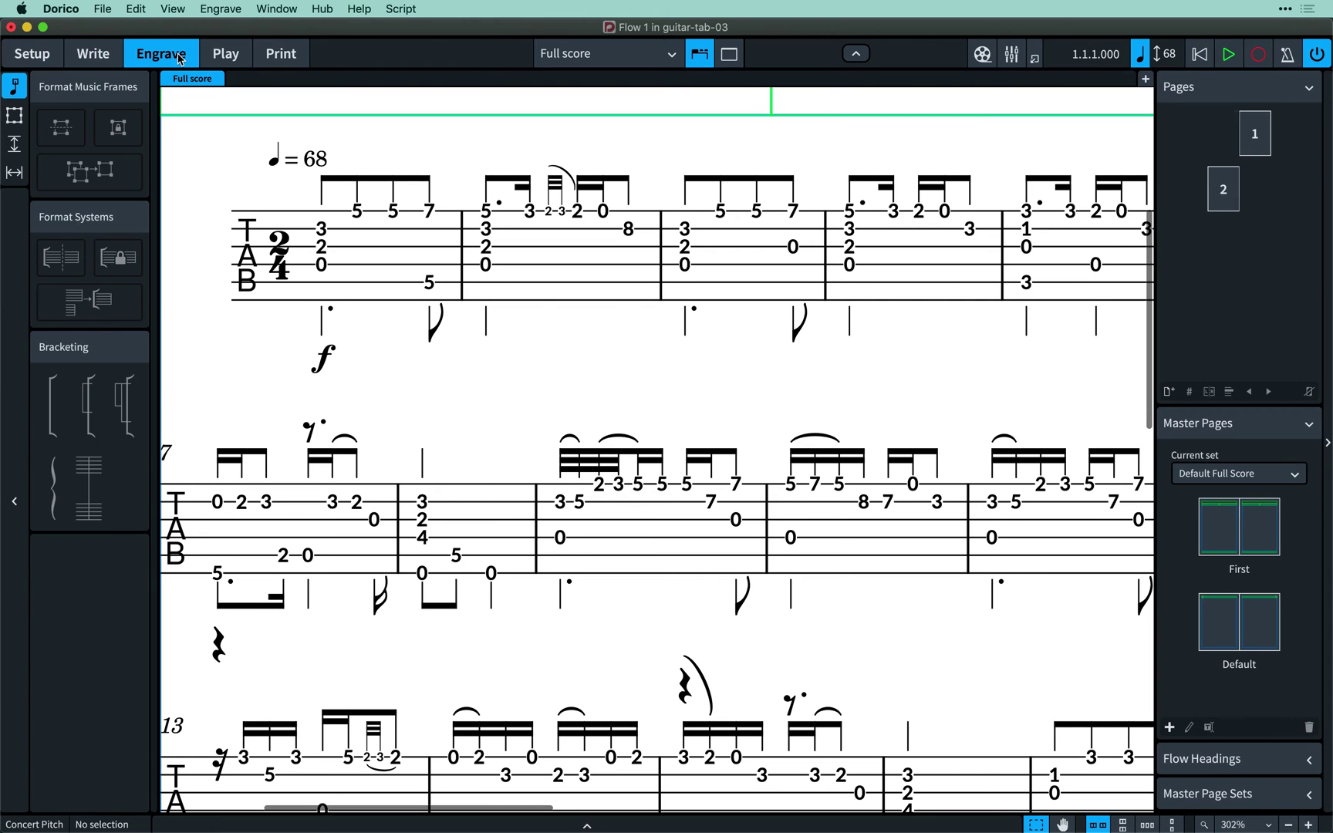
left_click(238, 10)
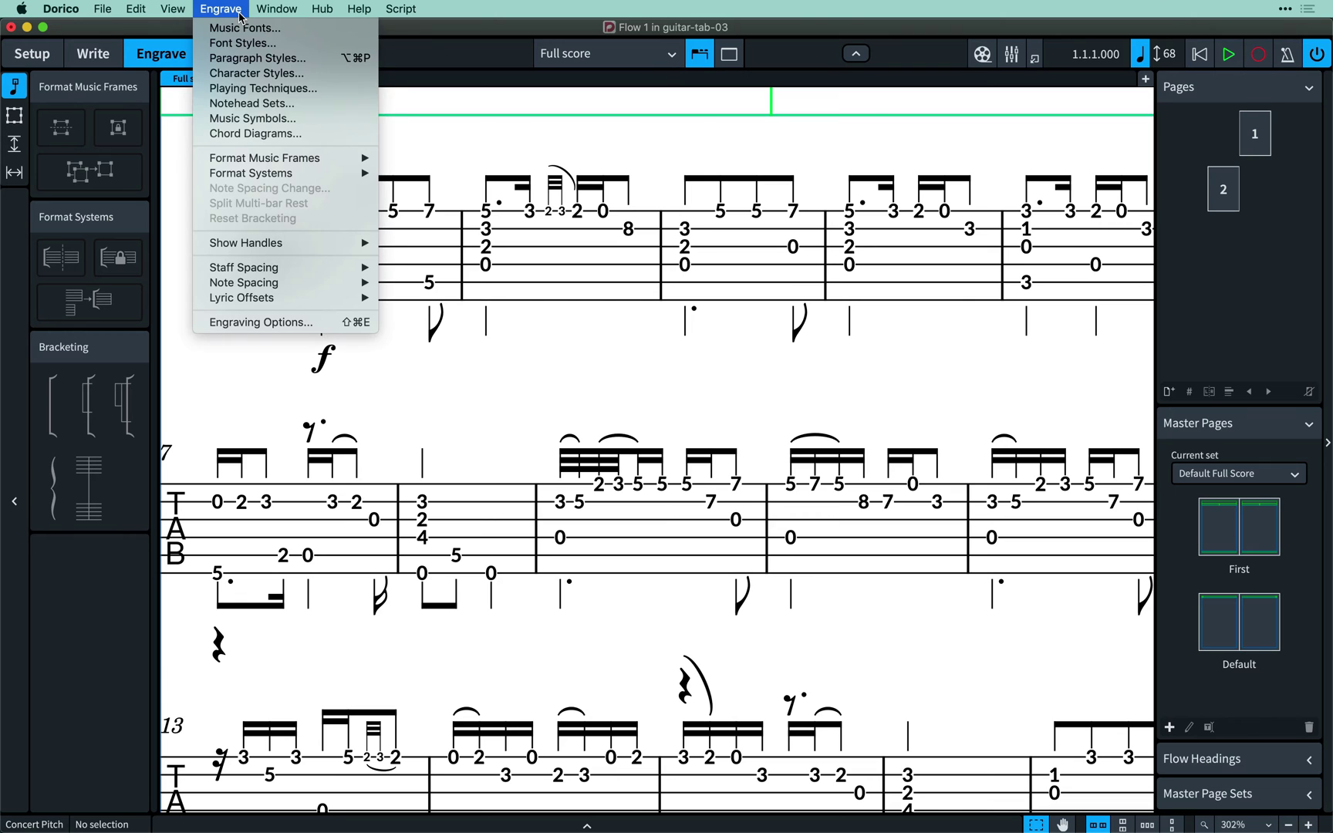
left_click(286, 48)
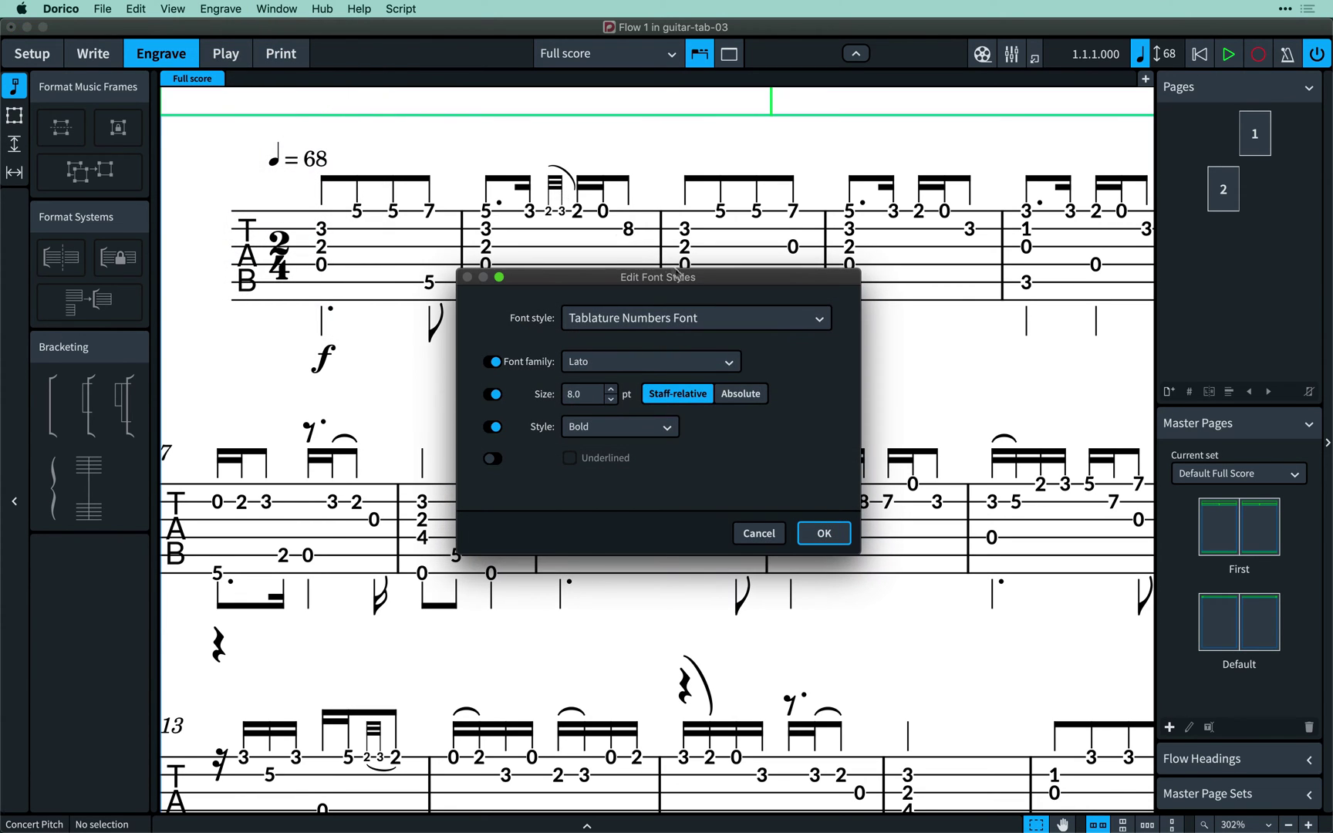
left_click(727, 313)
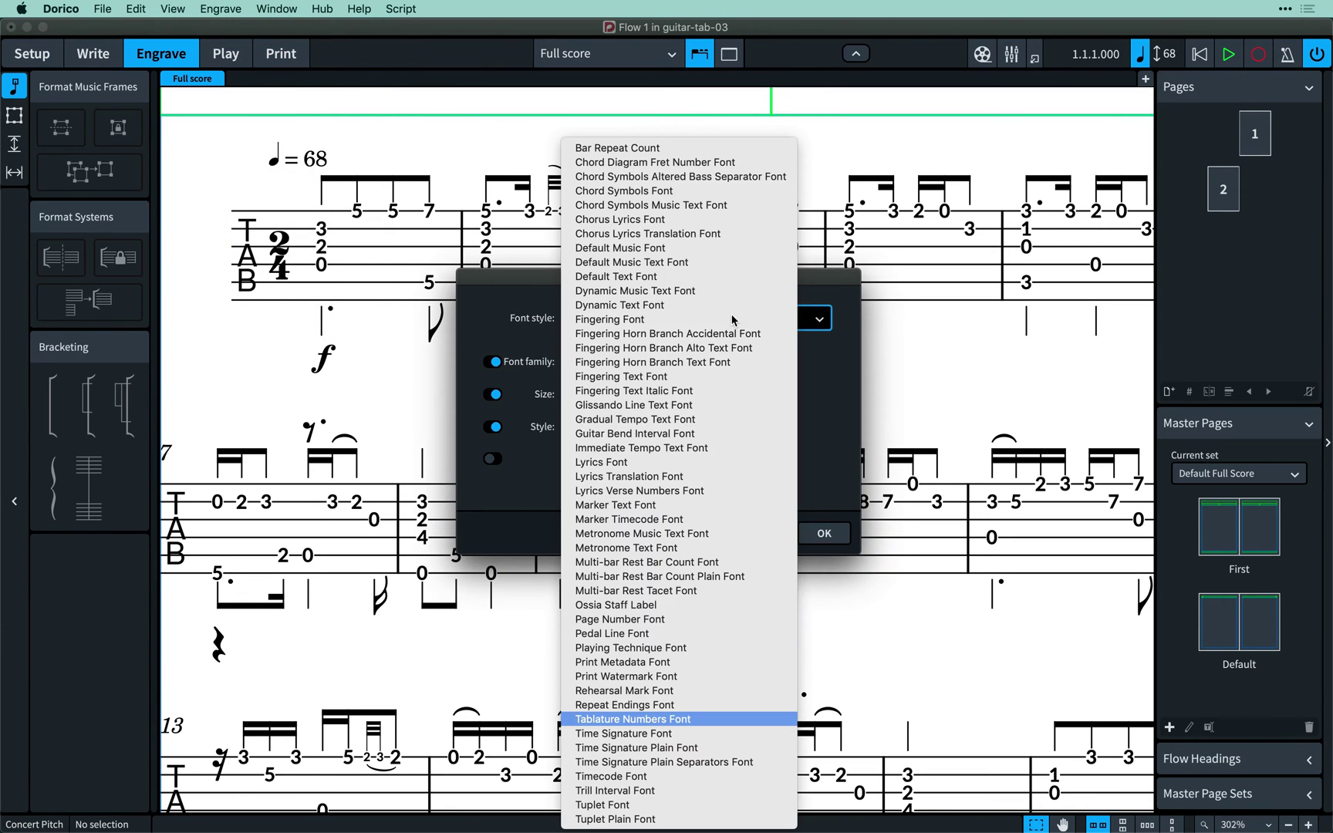
left_click(769, 722)
left_click(648, 362)
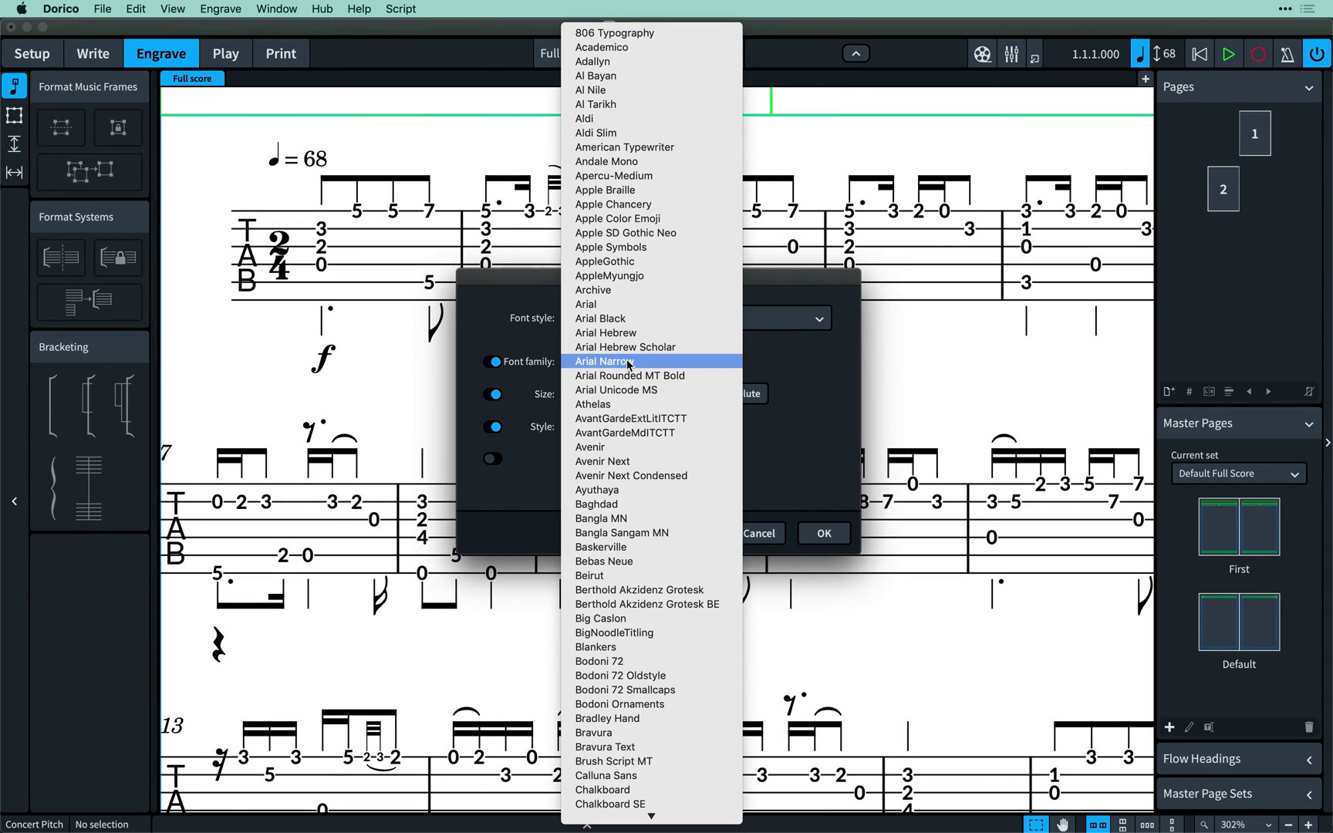
left_click(622, 364)
left_click(495, 426)
left_click(824, 533)
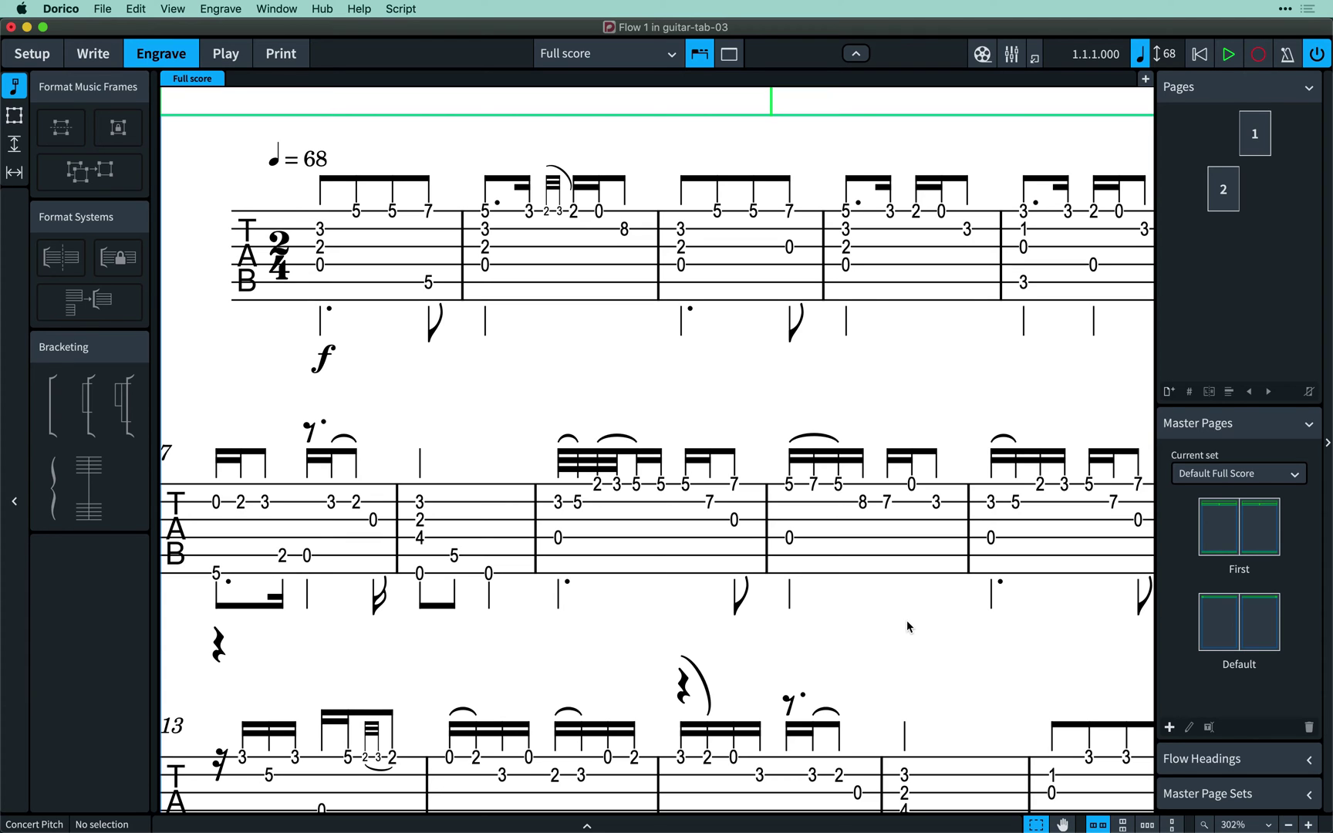
Step: In Engraving Options, stop erasing backgrounds behind fret numbers and set tab staff-line spacing to 1 3/8
key("super+shift+e")
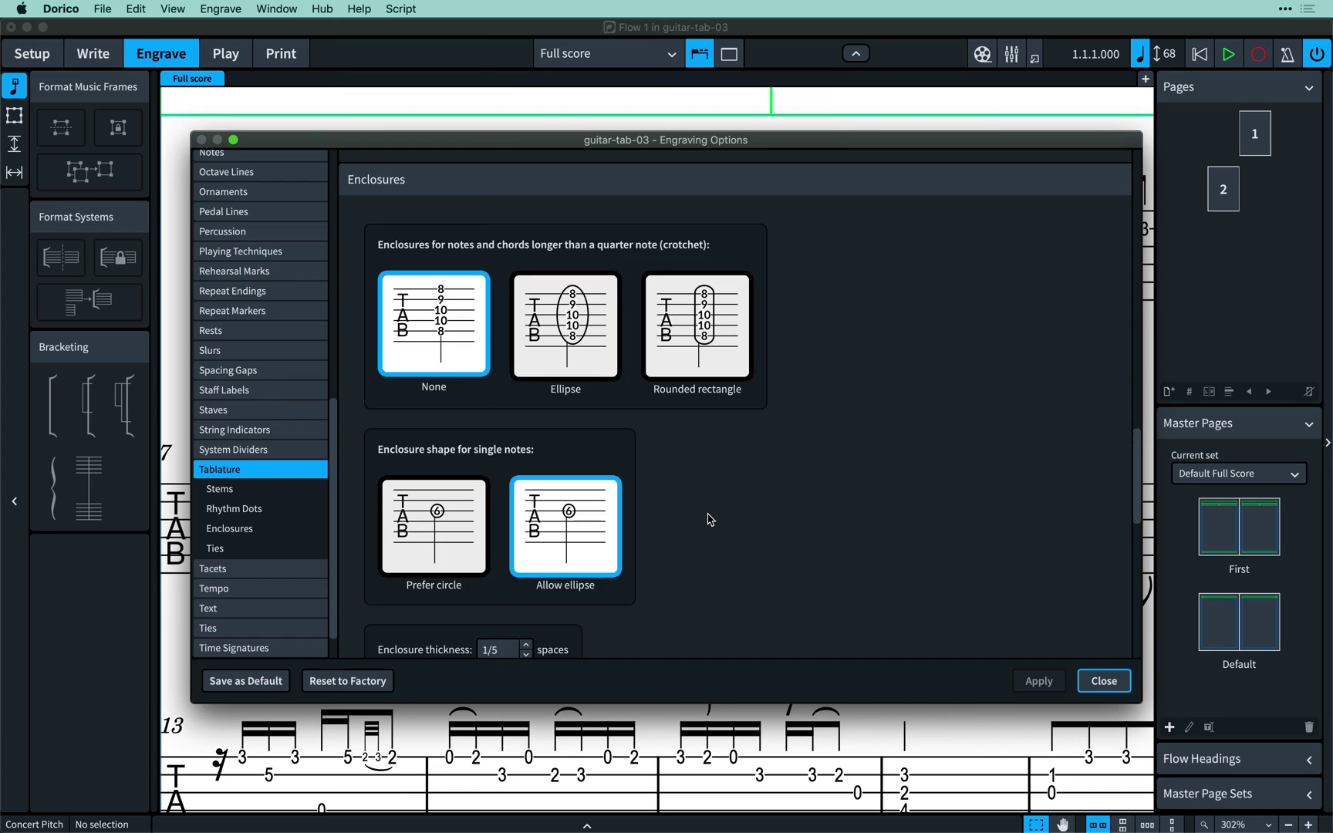
scroll(710, 520, "down", 5)
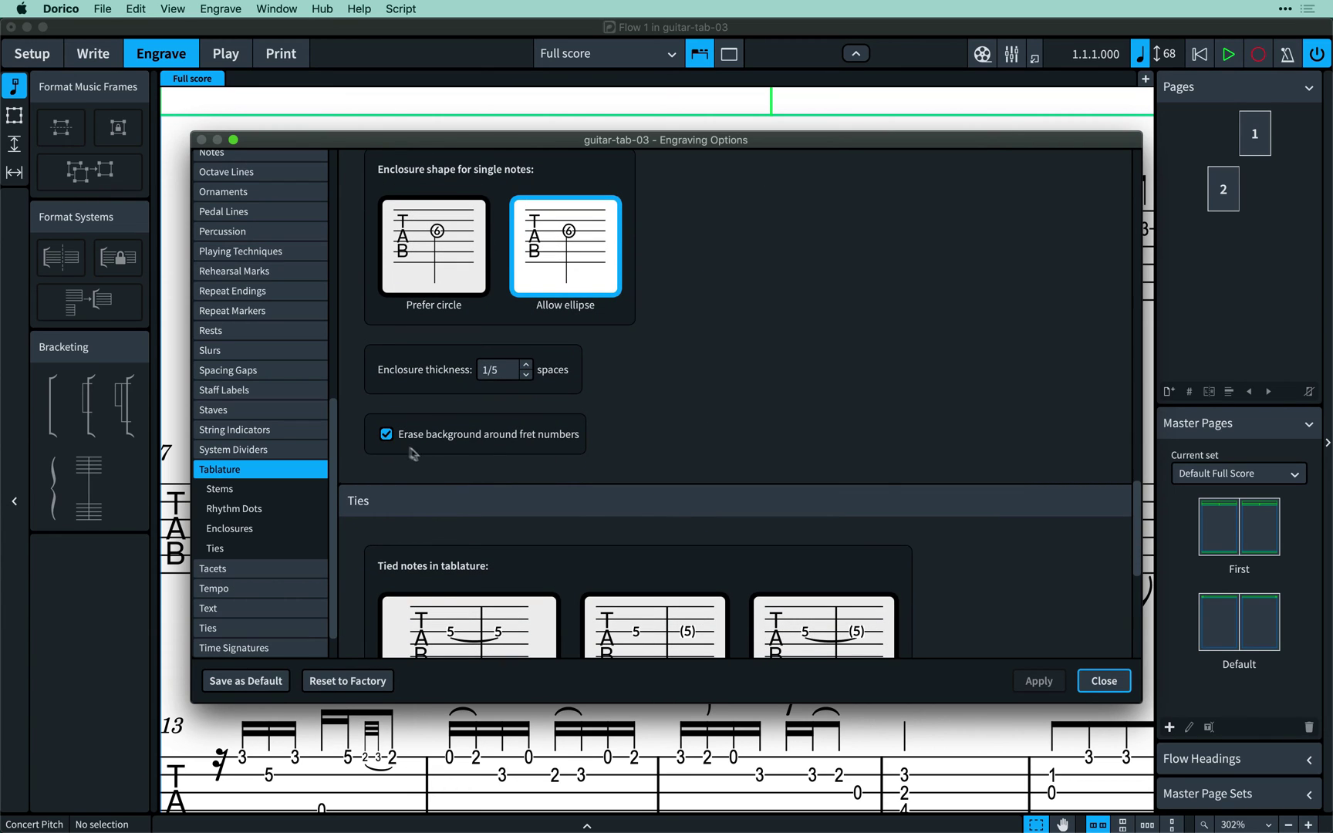
left_click(387, 435)
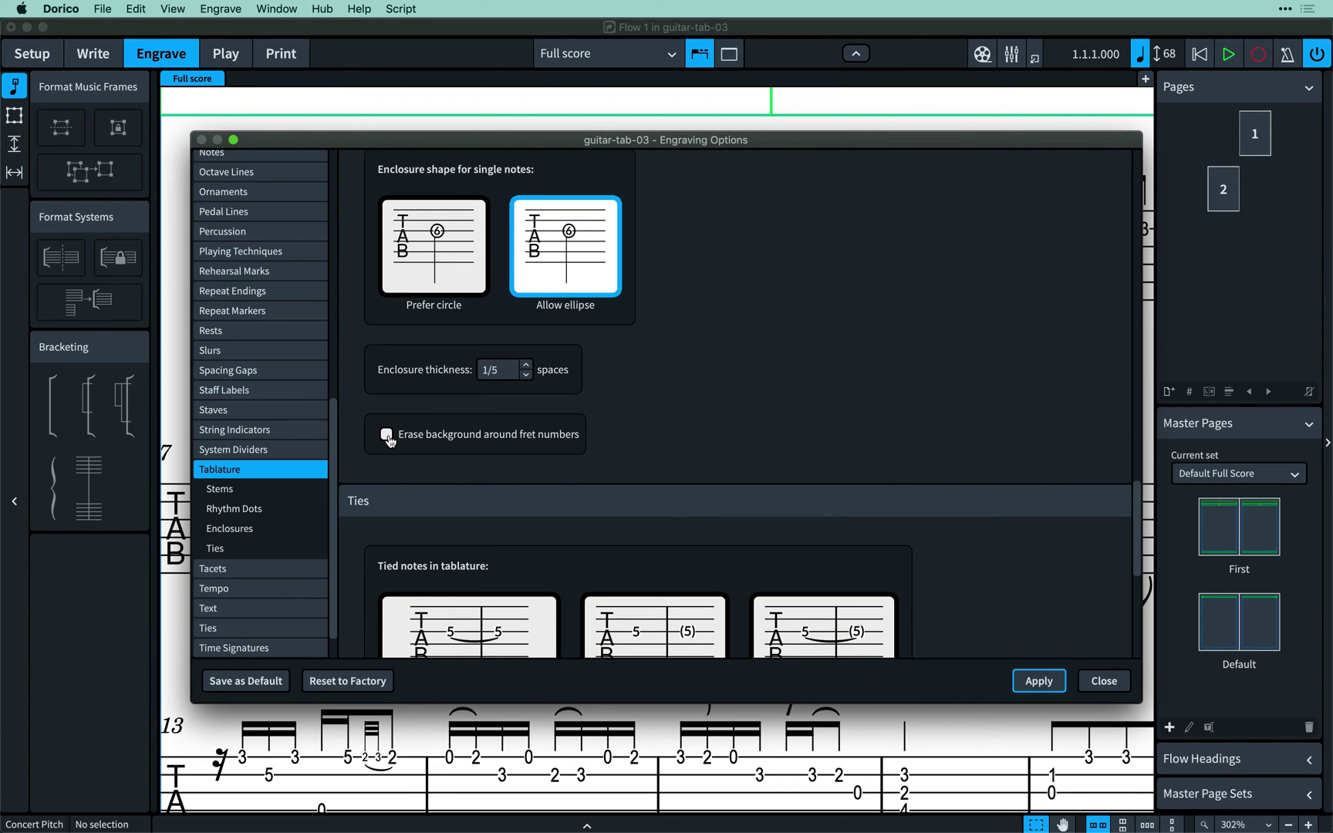
left_click(231, 411)
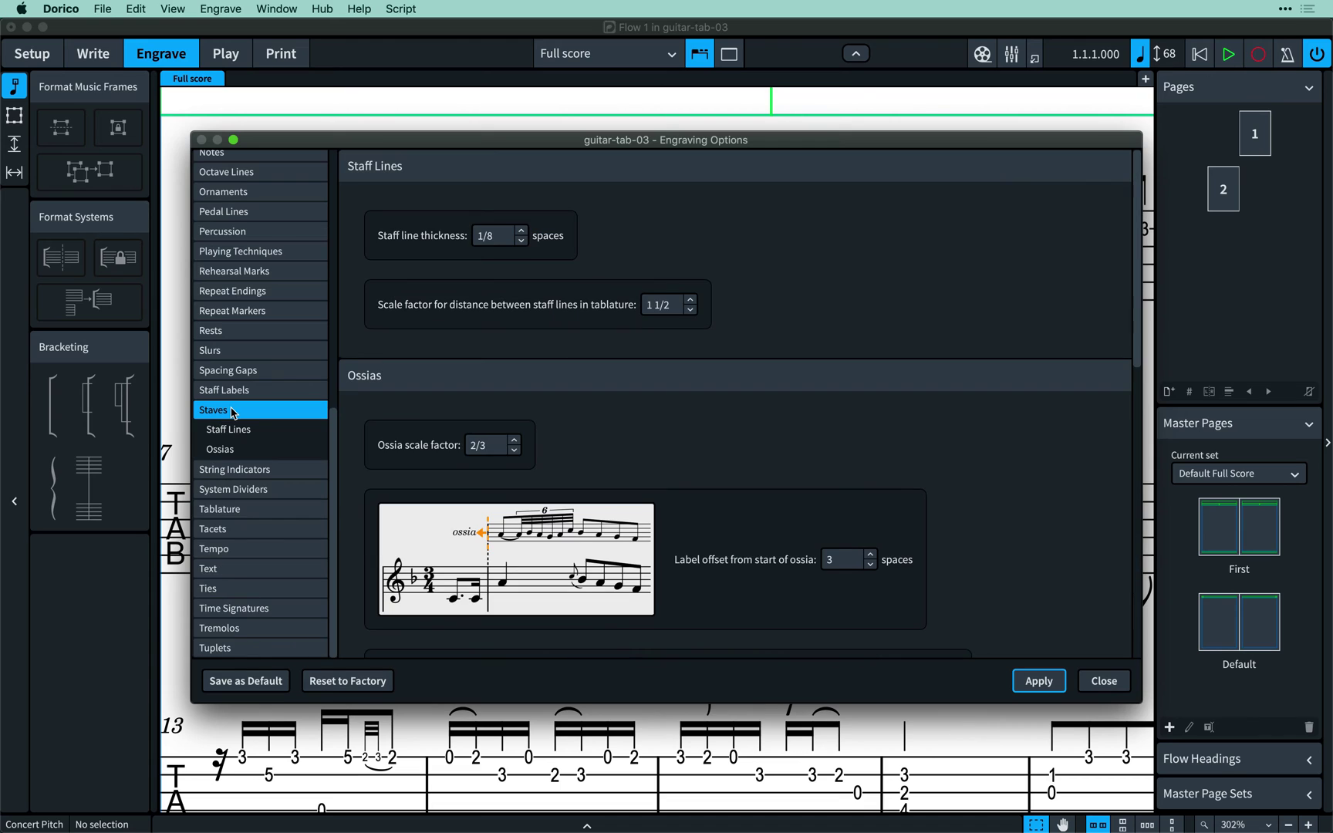
left_click(692, 310)
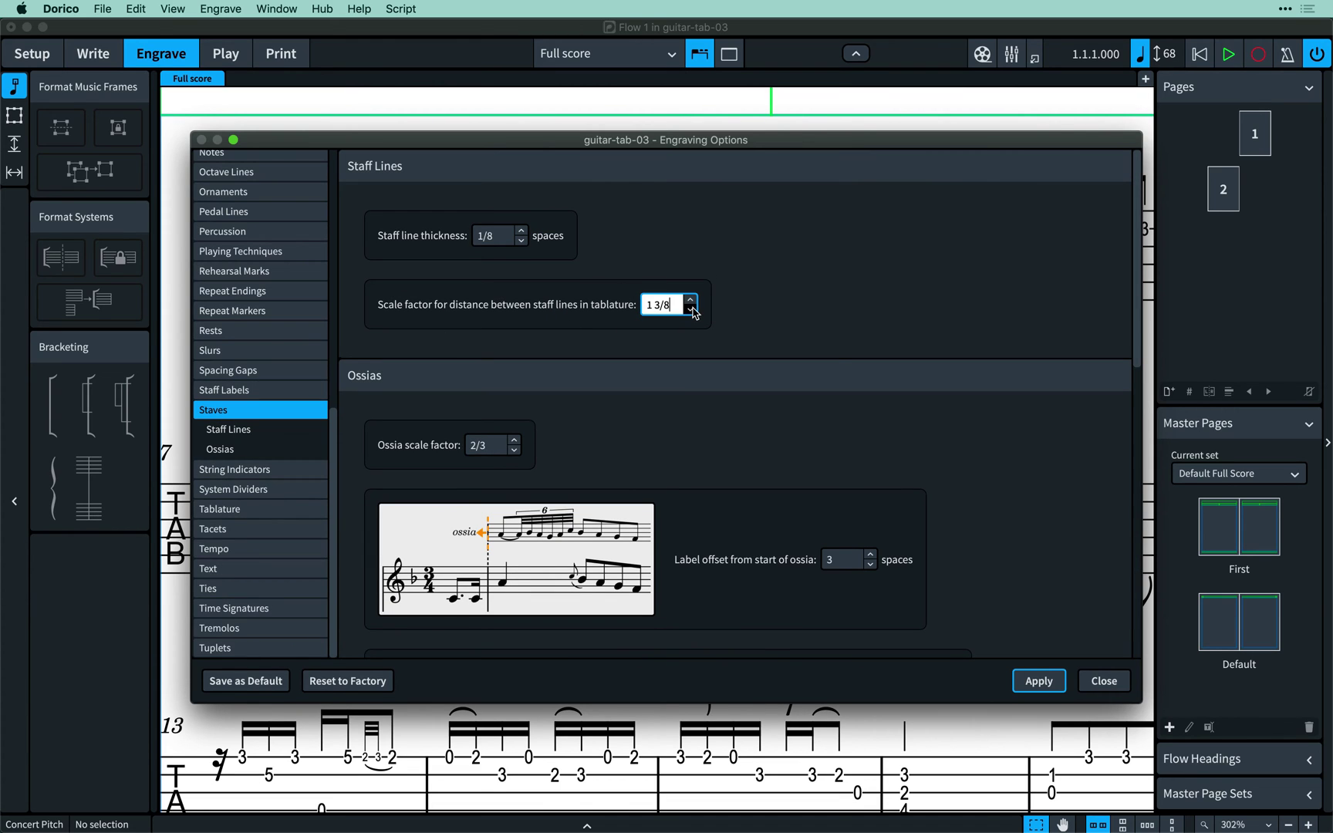
left_click(1038, 680)
Step: Add a ½ bend from fret 9 and a full bend from fret 15 to the next chord's top note
key("Escape")
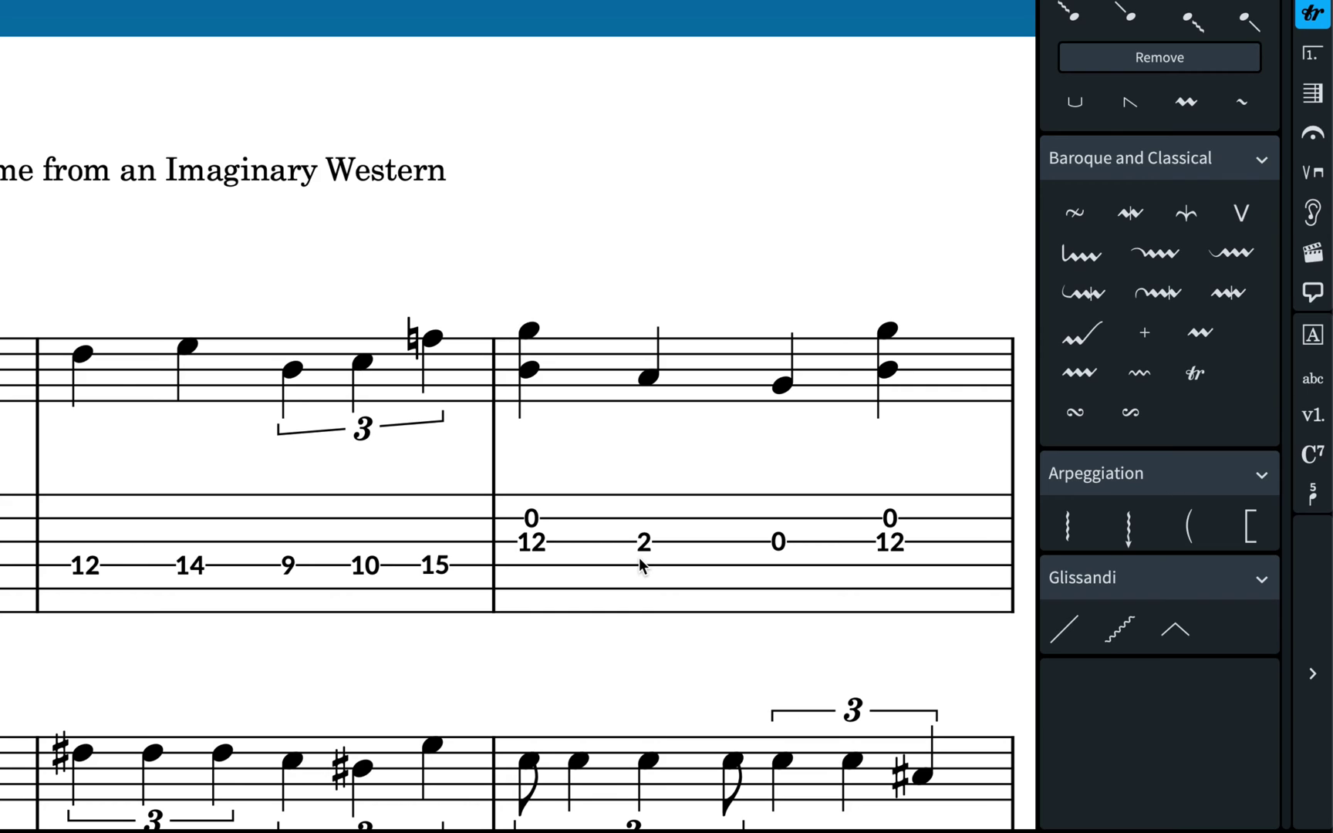
left_click(291, 370)
left_click(1175, 645)
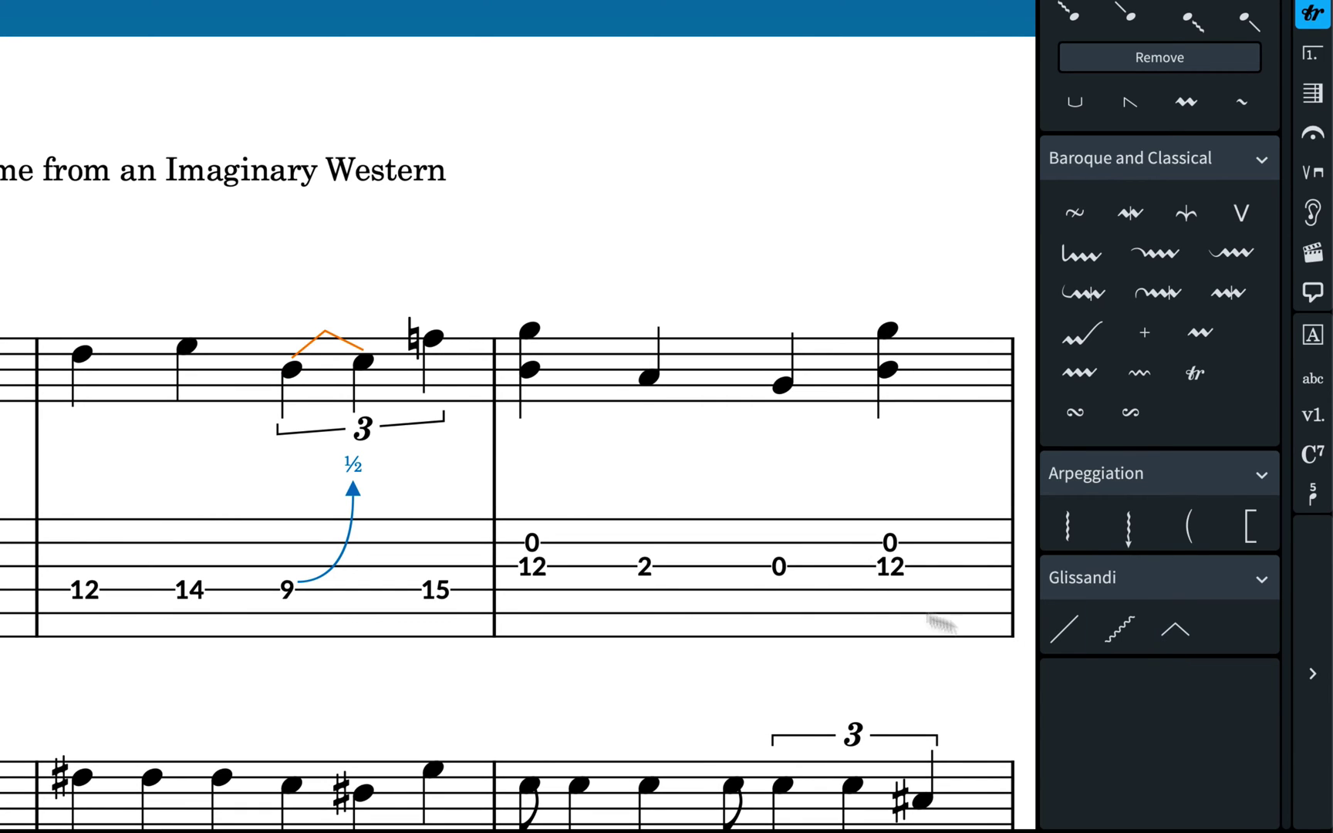
left_click(426, 344)
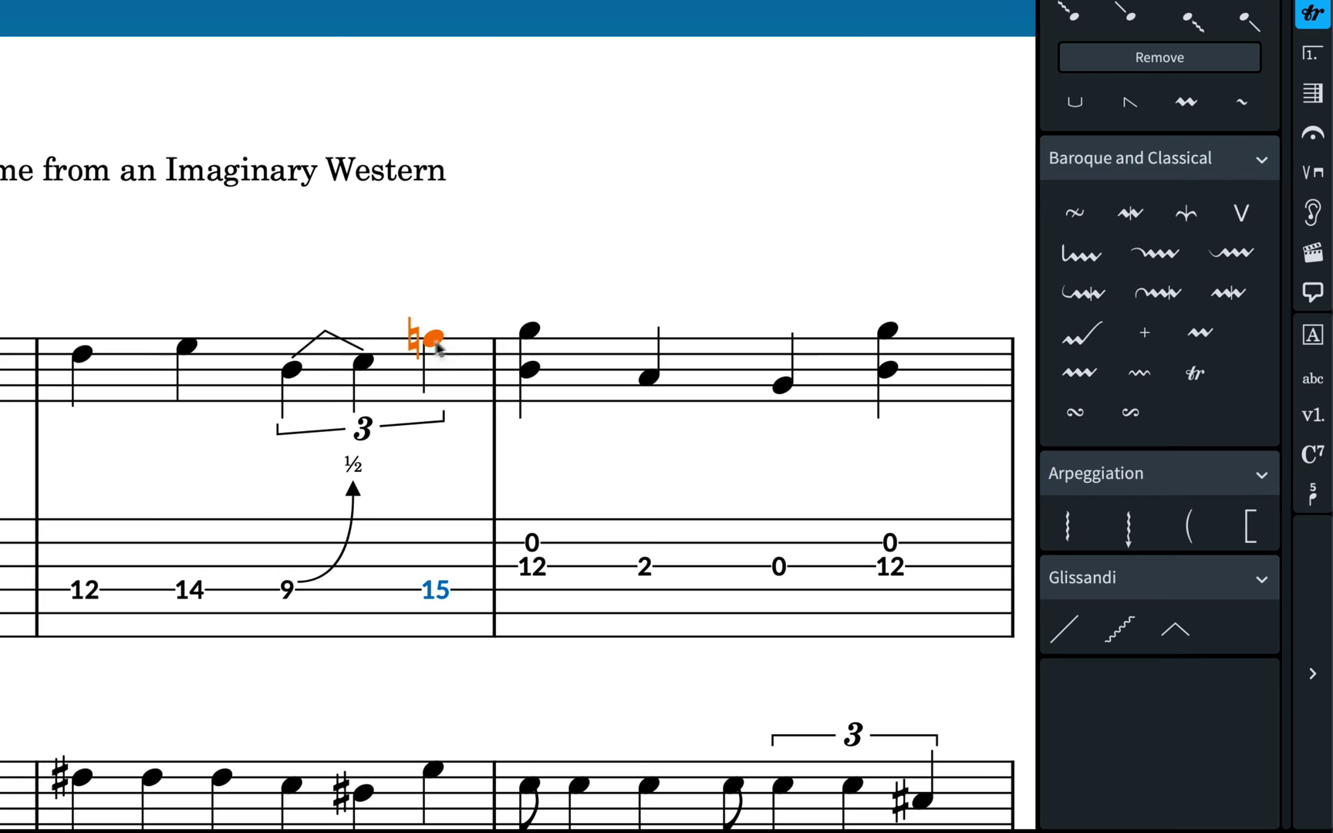
left_click(527, 330, "ctrl")
left_click(1178, 636)
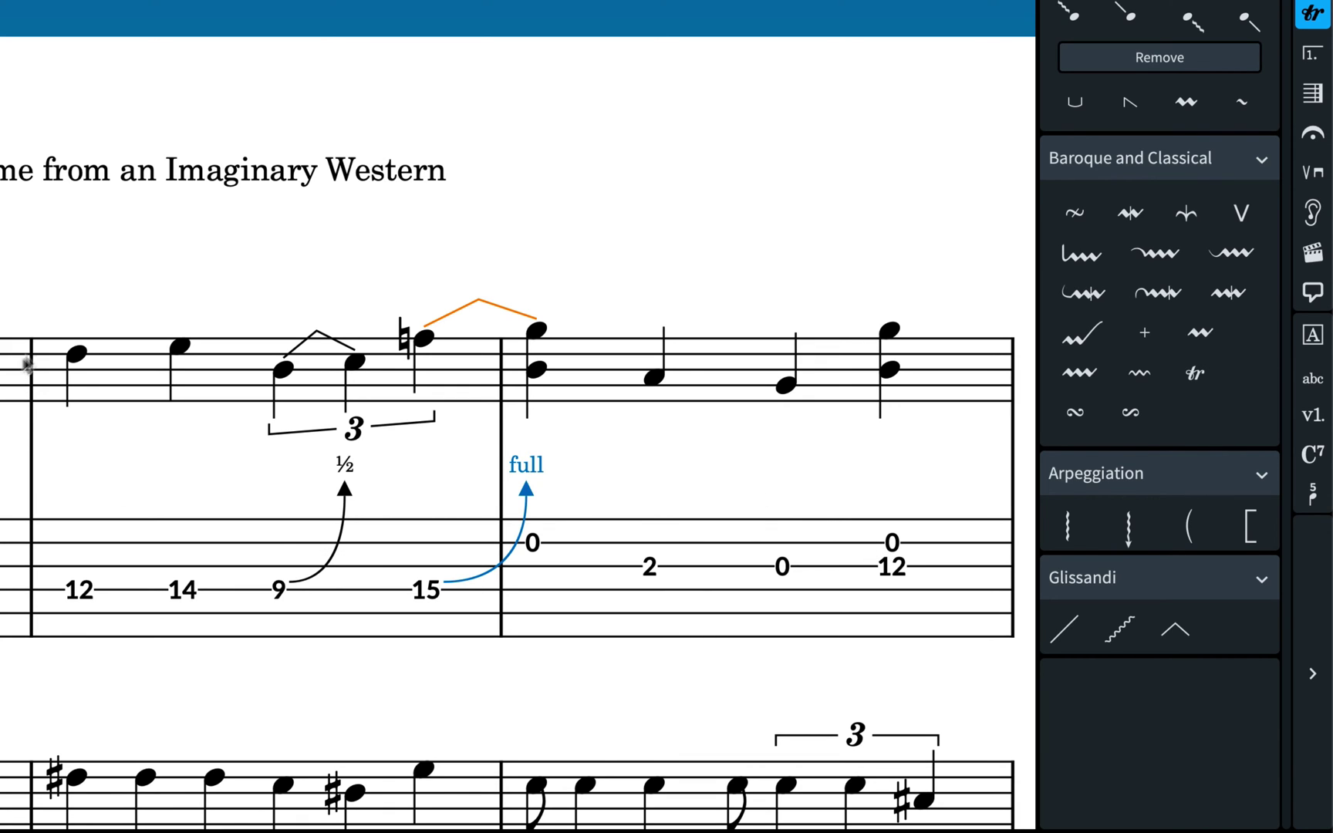
Step: Add a bend from the fret-12 note by typing 'bend' with Shift+O, and a bend from 2 to (0)
left_click(77, 354)
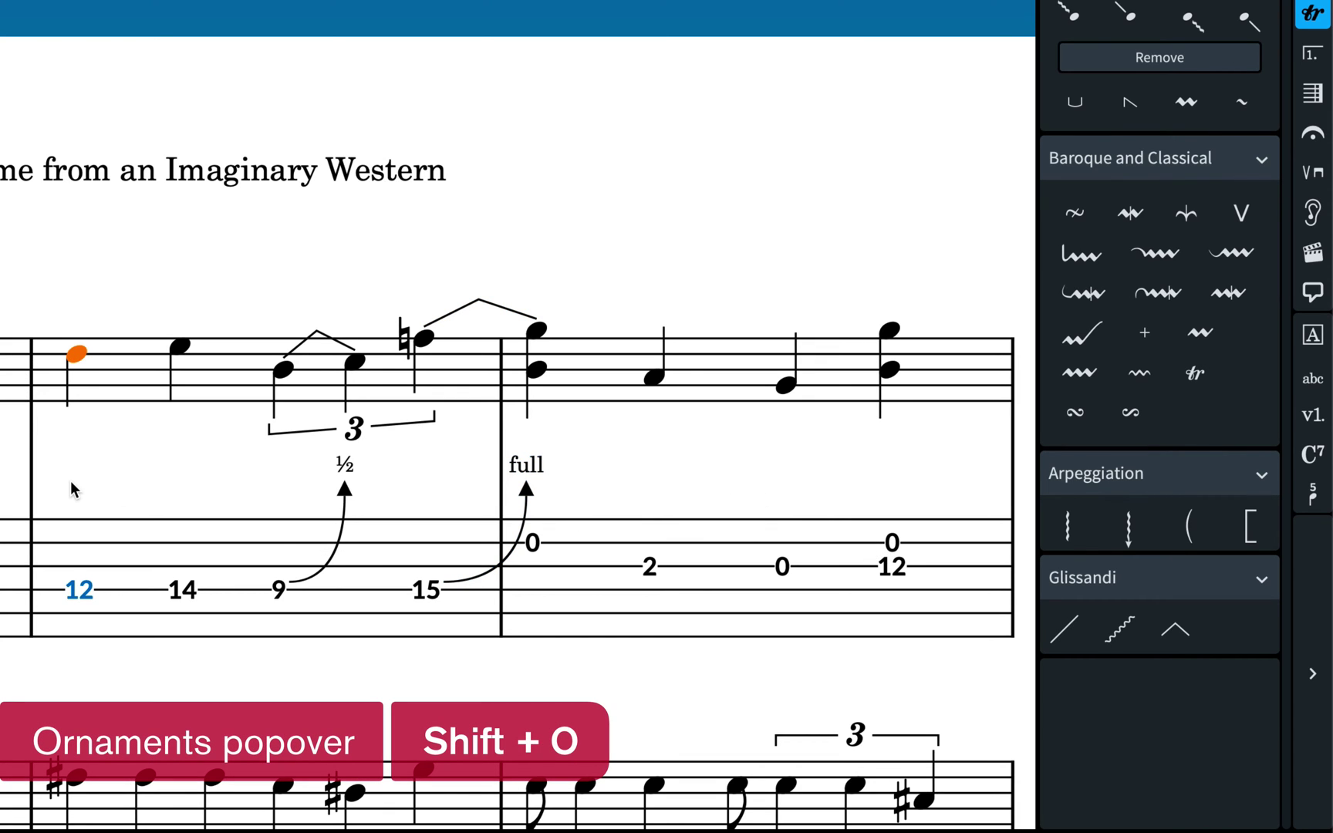
key("shift+o")
type("bend")
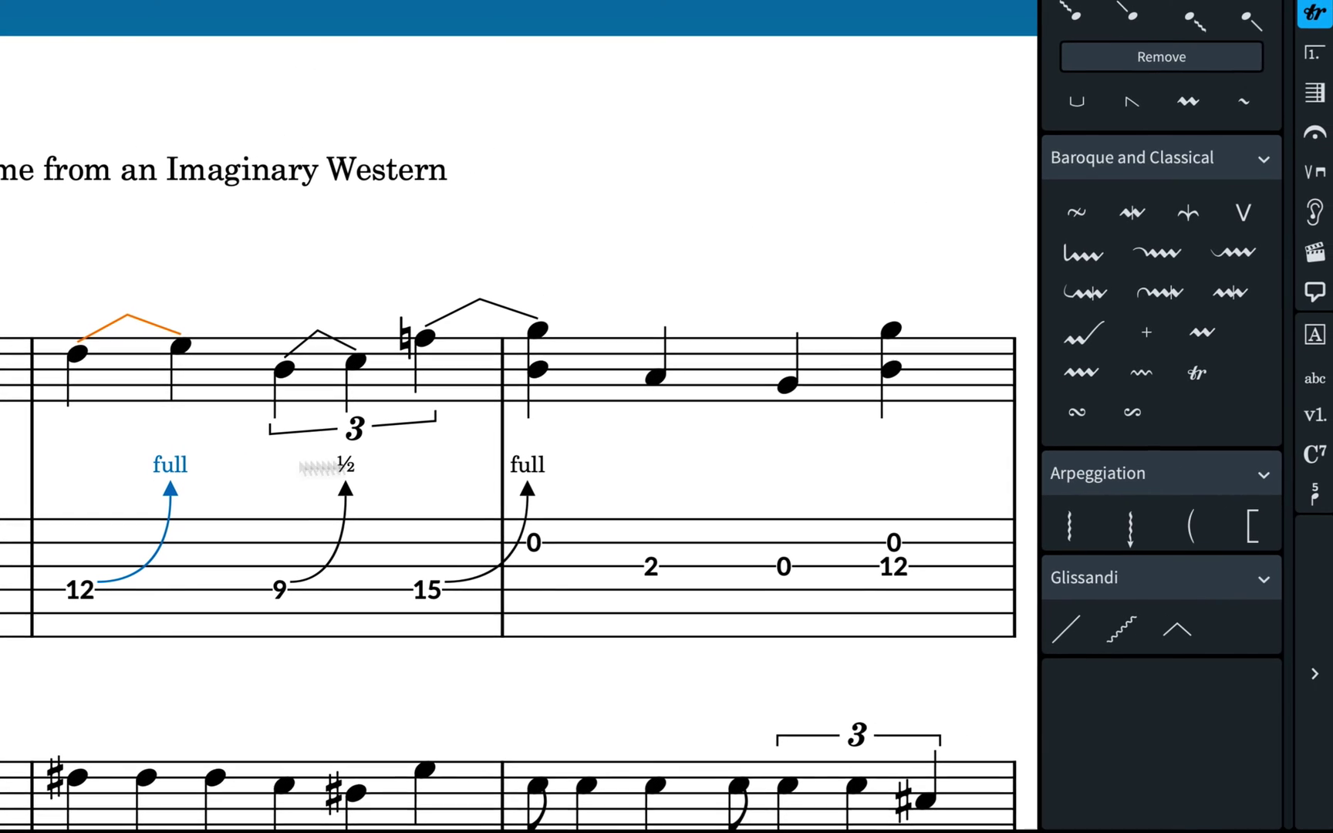
left_click(657, 379)
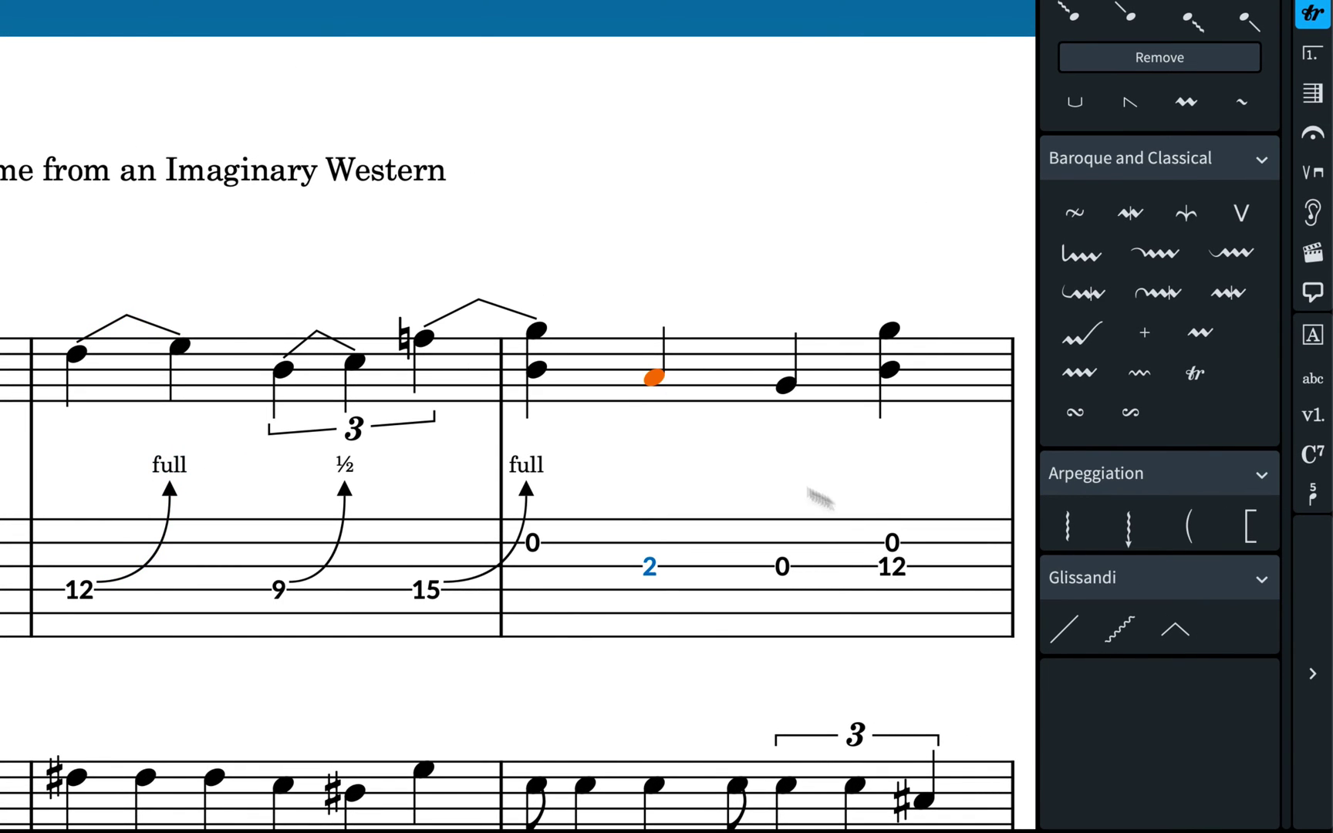
left_click(1172, 637)
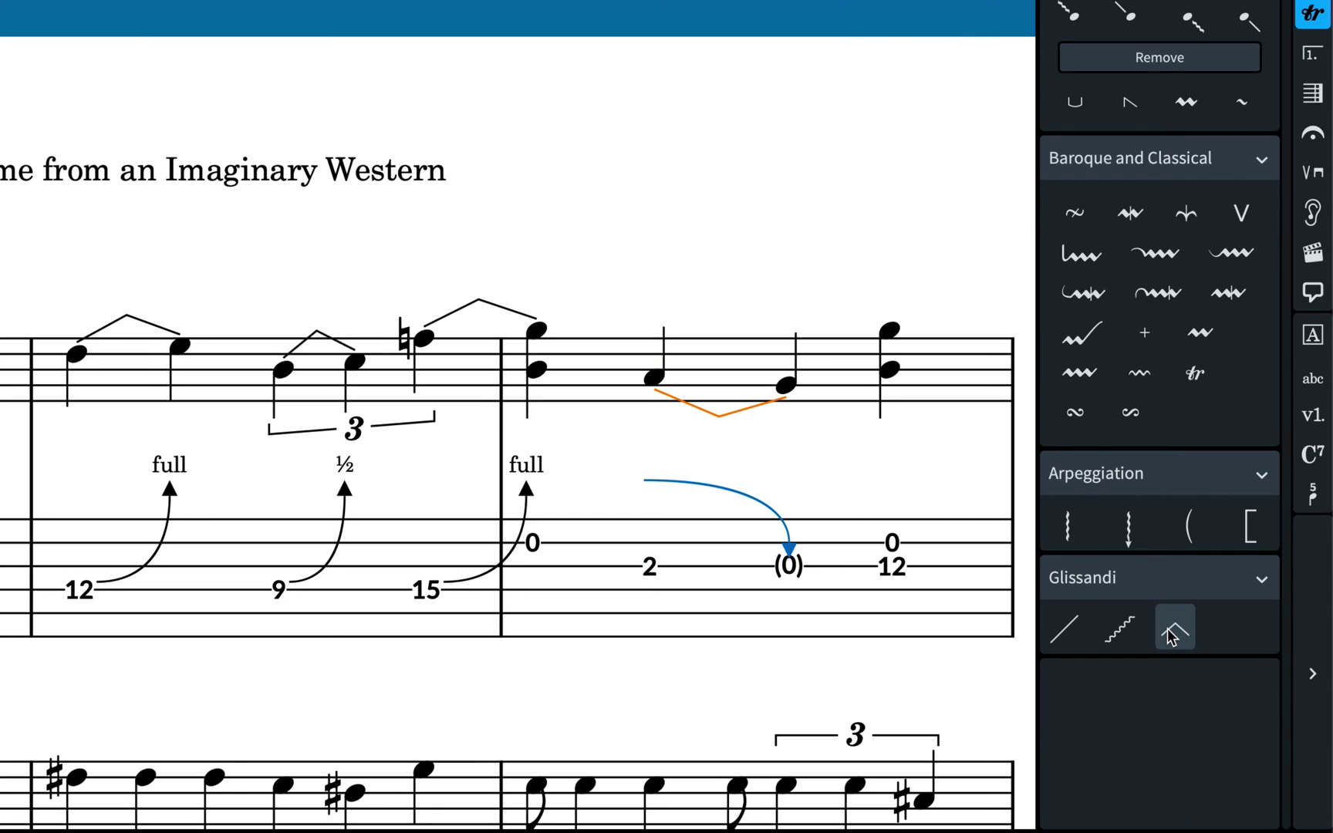
left_click(996, 691)
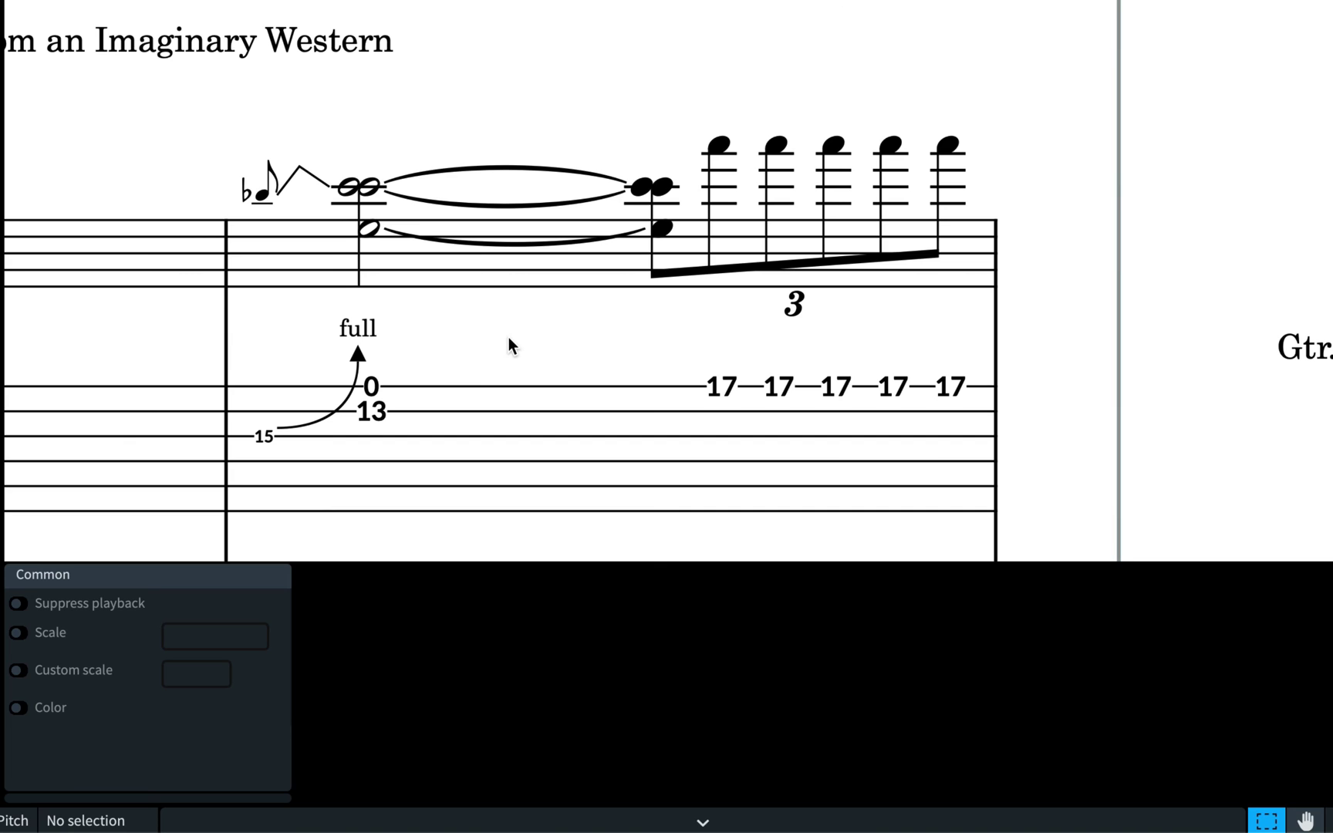
Step: Turn on the hold line for the bar 92 full bend and give the next note a minor-second pre-bend
left_click(357, 353)
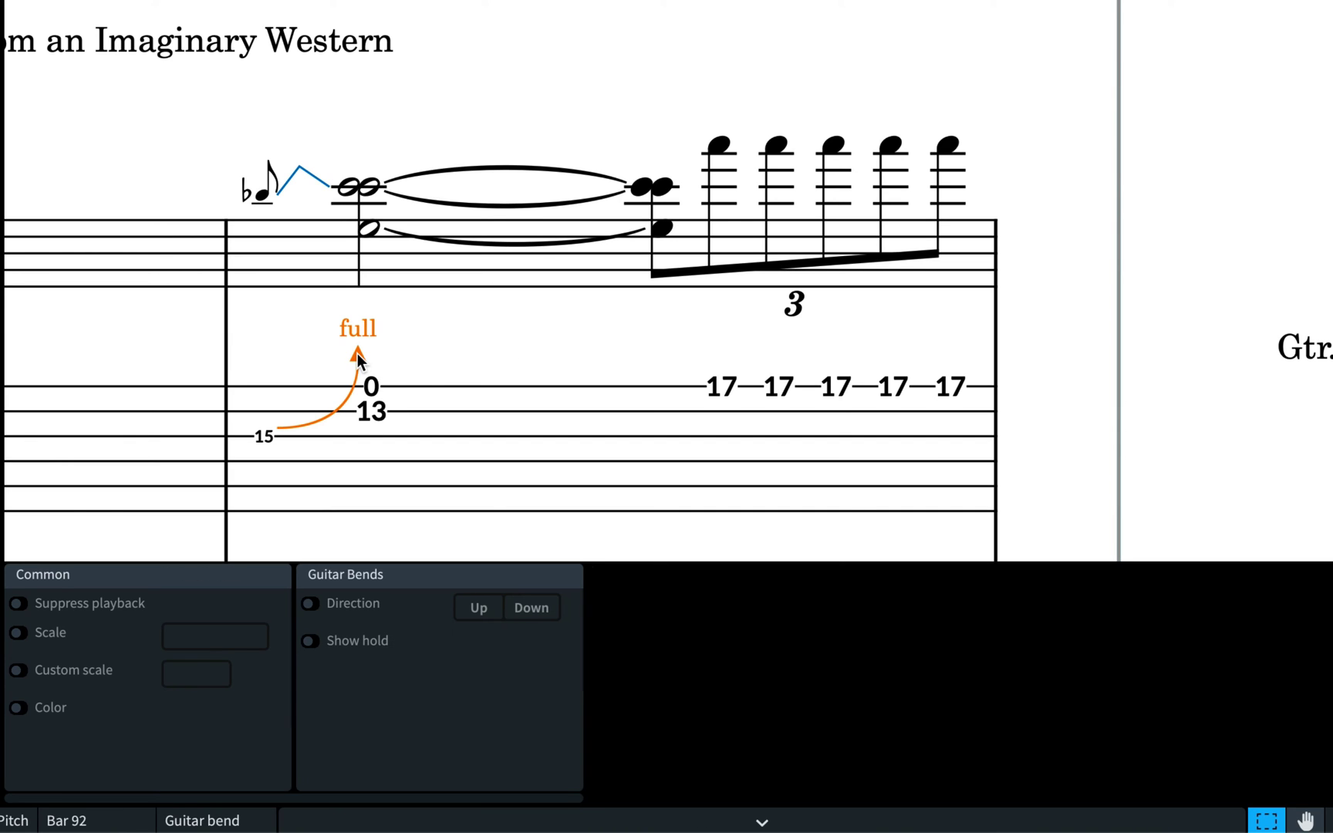
left_click(310, 642)
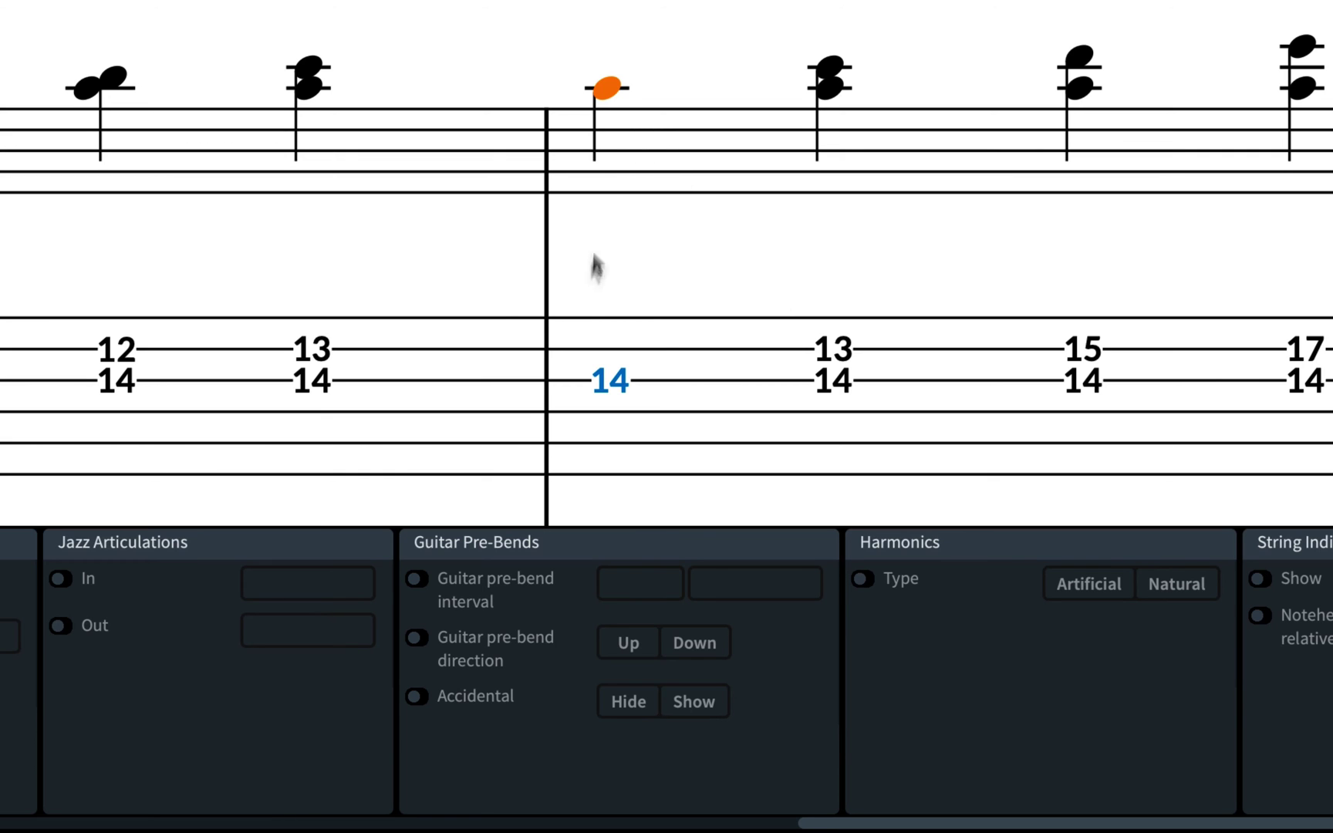
left_click(417, 580)
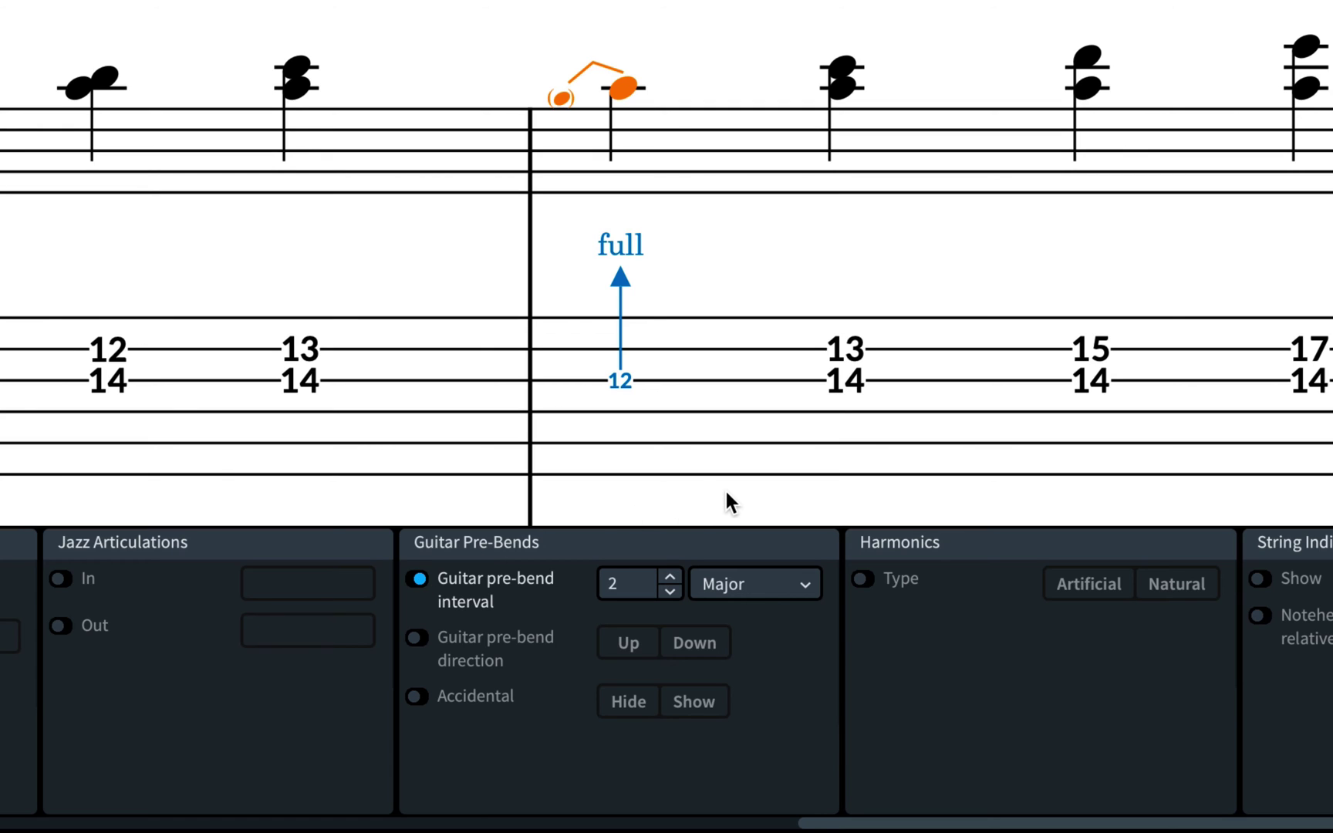
left_click(622, 283)
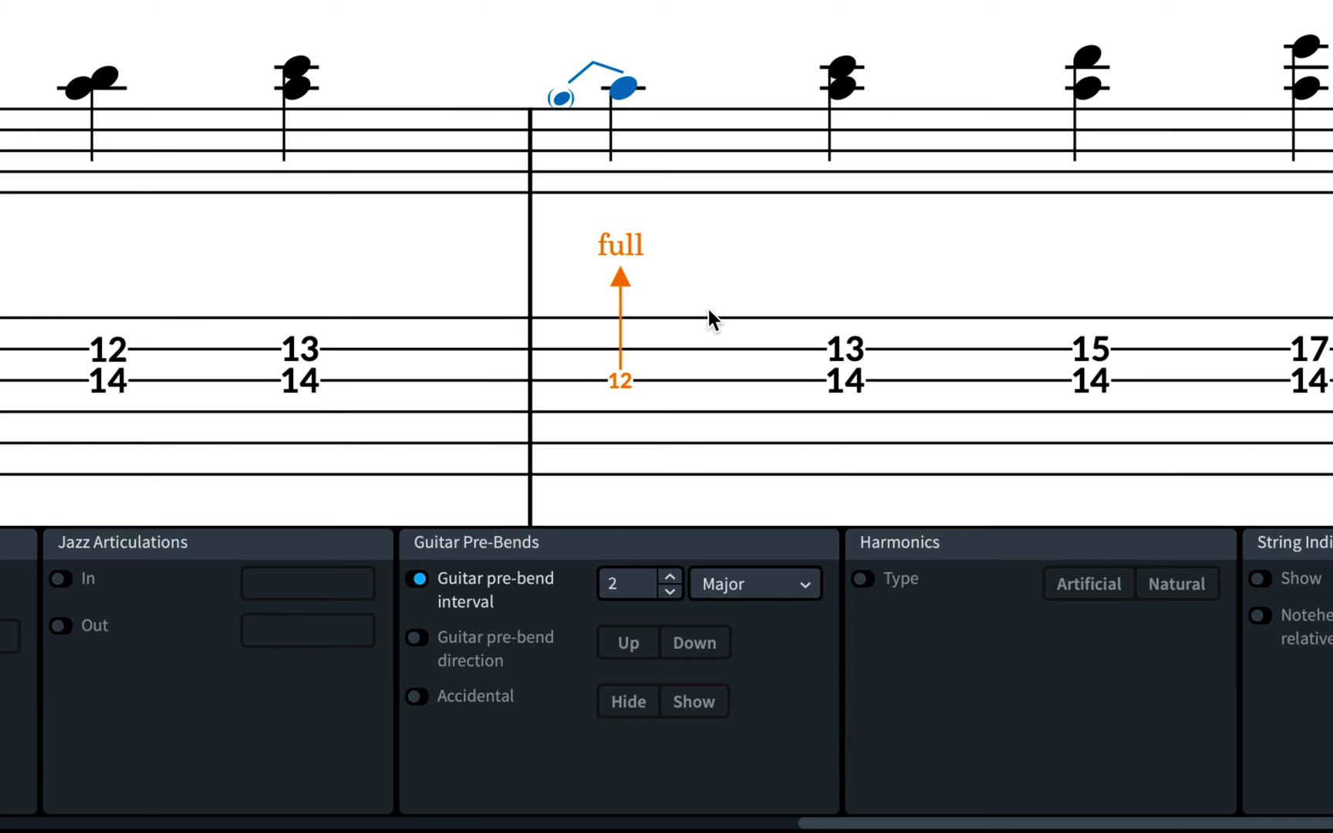
left_click(764, 585)
left_click(759, 676)
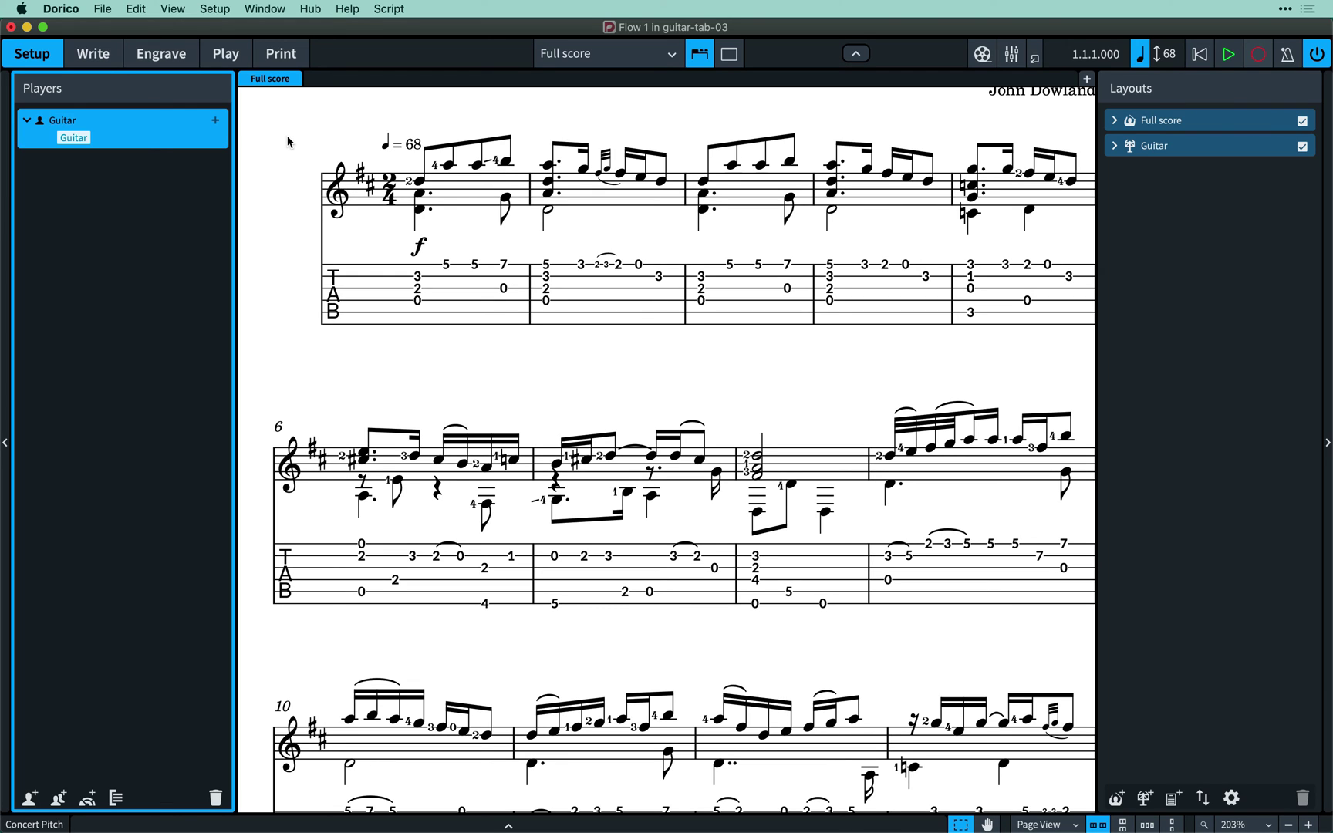
Step: Change the Guitar to Fretted Instruments > Jazz Guitar with DADGAD guitar tuning
left_click(93, 140)
left_click(139, 125)
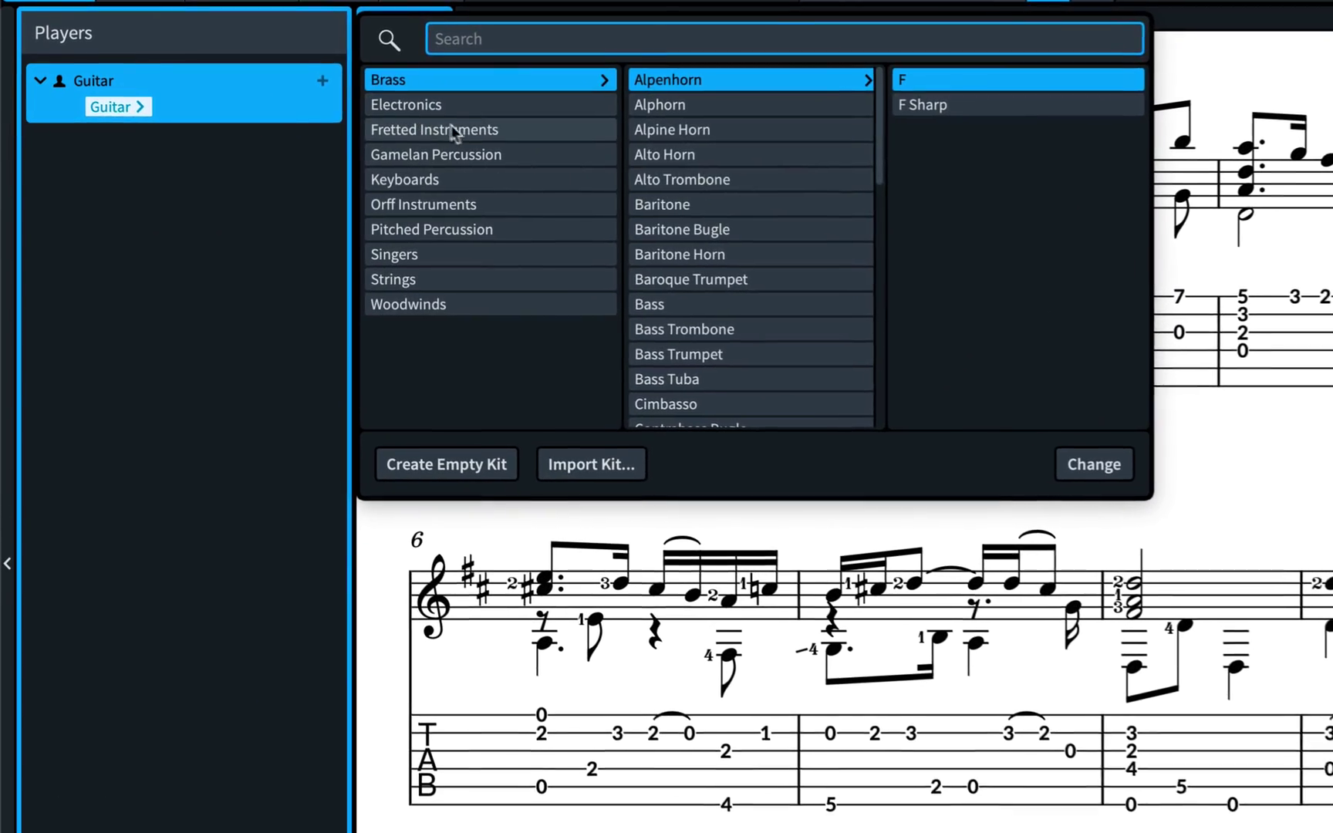
left_click(333, 149)
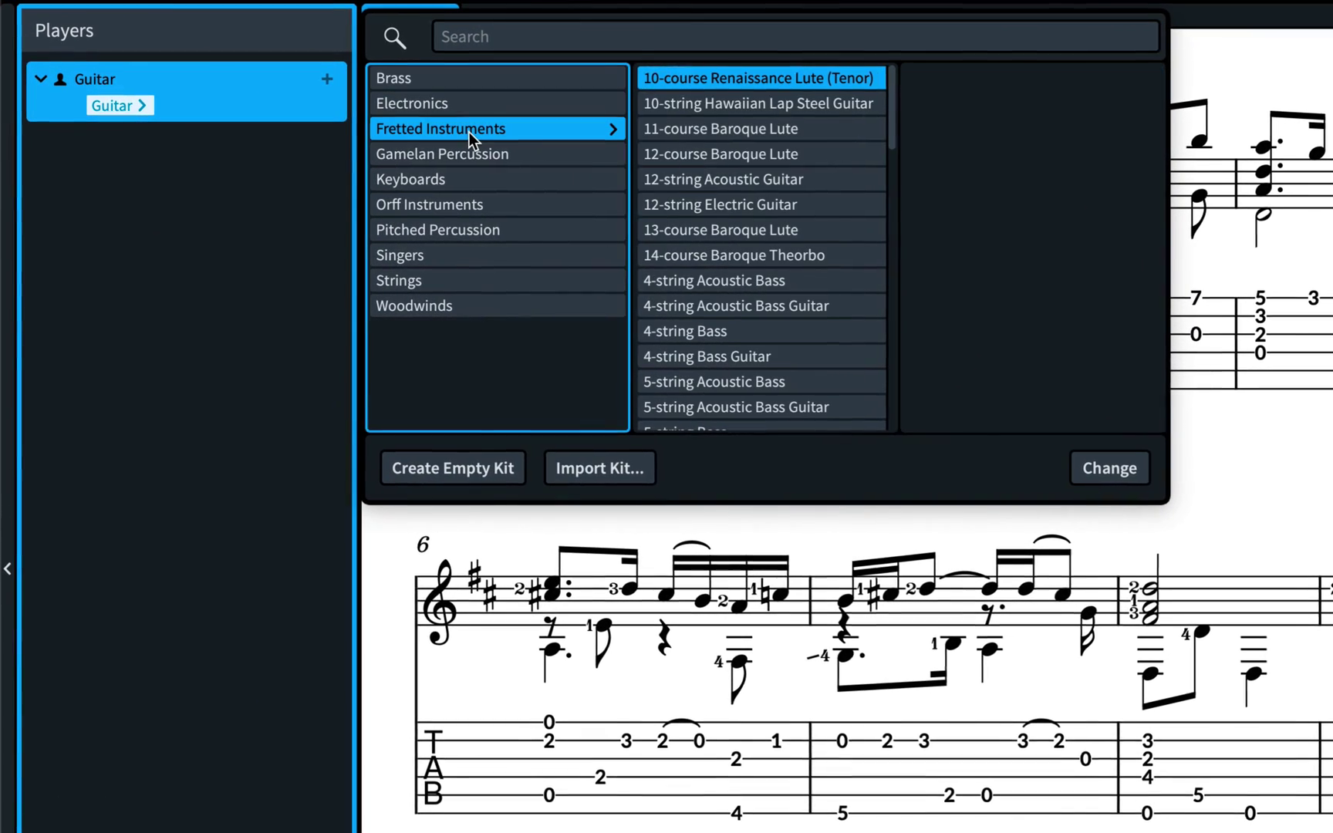
scroll(892, 114, "down", 1)
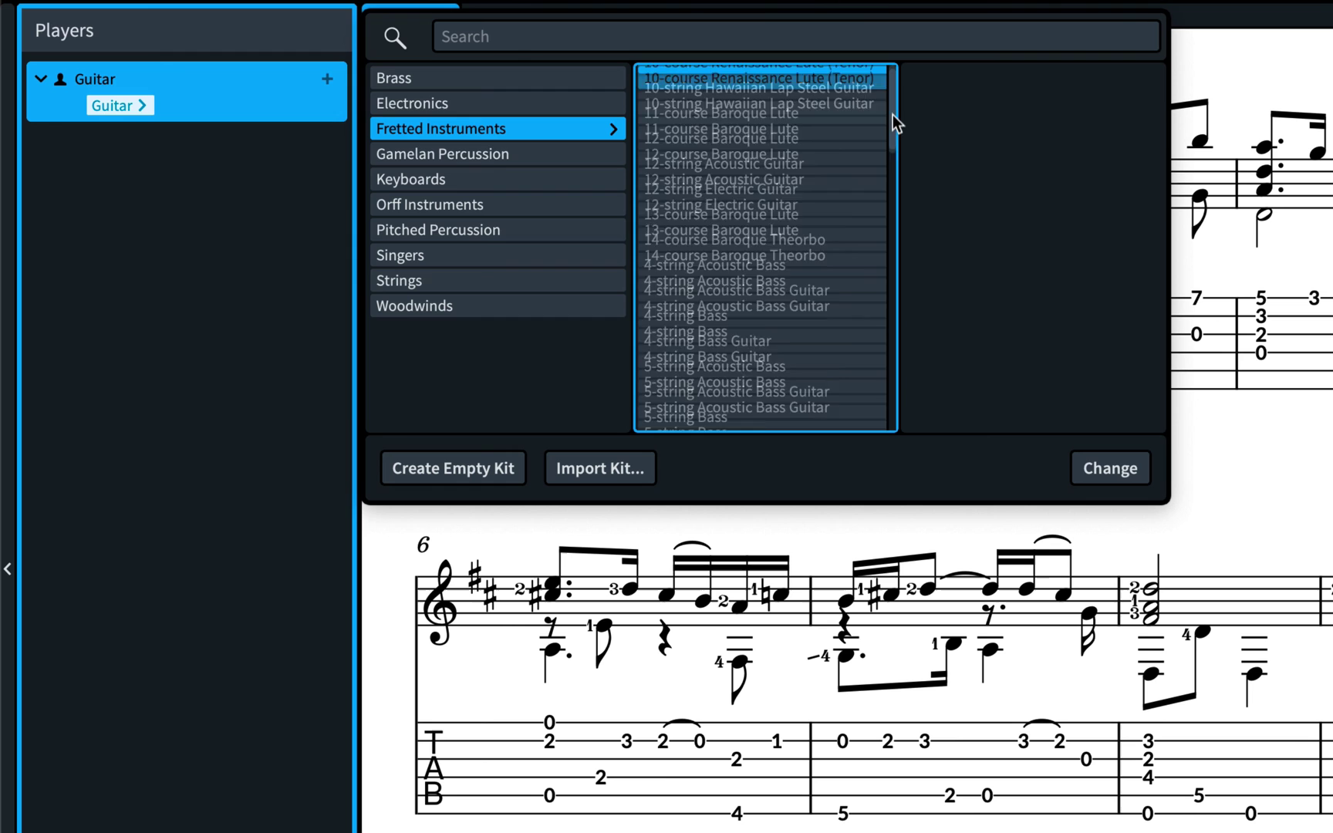
left_click_drag(892, 114, 906, 332)
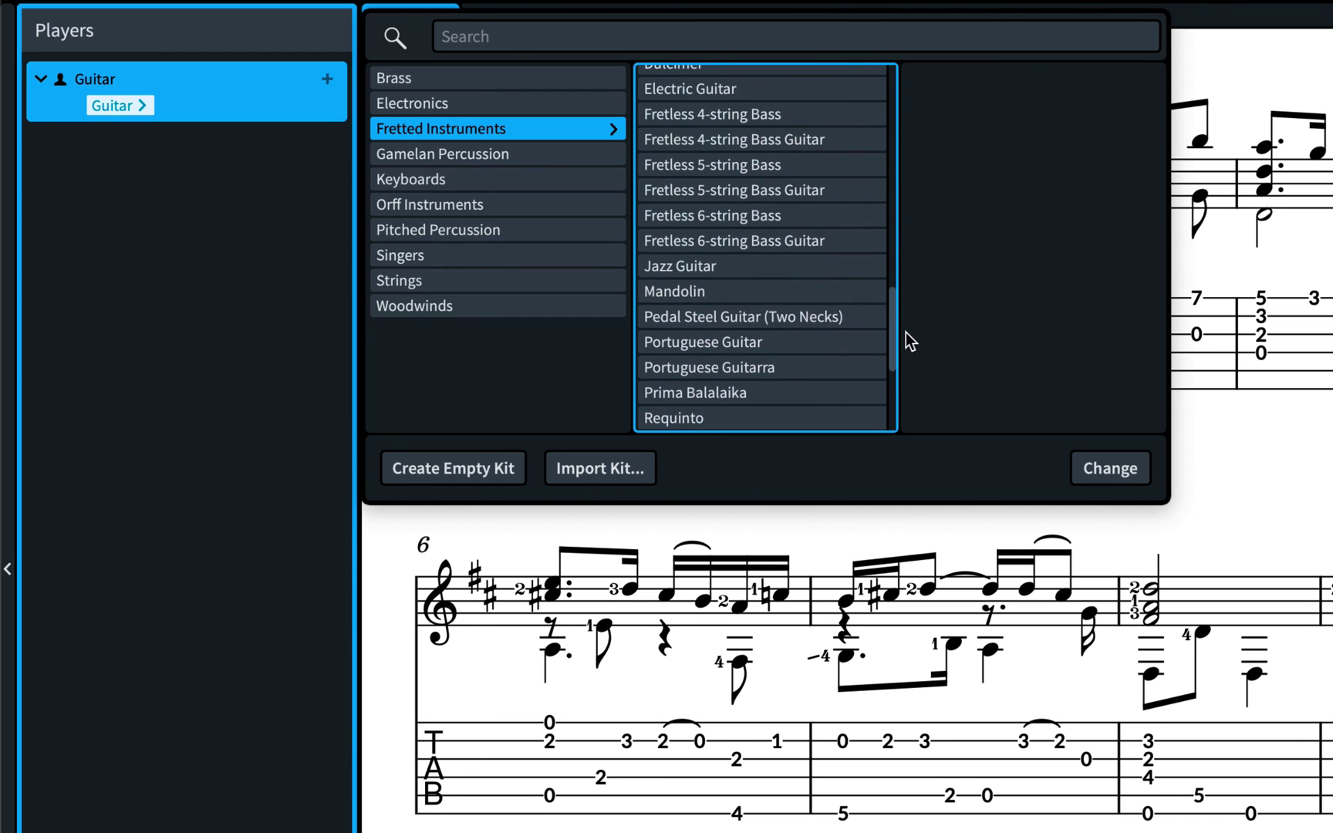
left_click(813, 266)
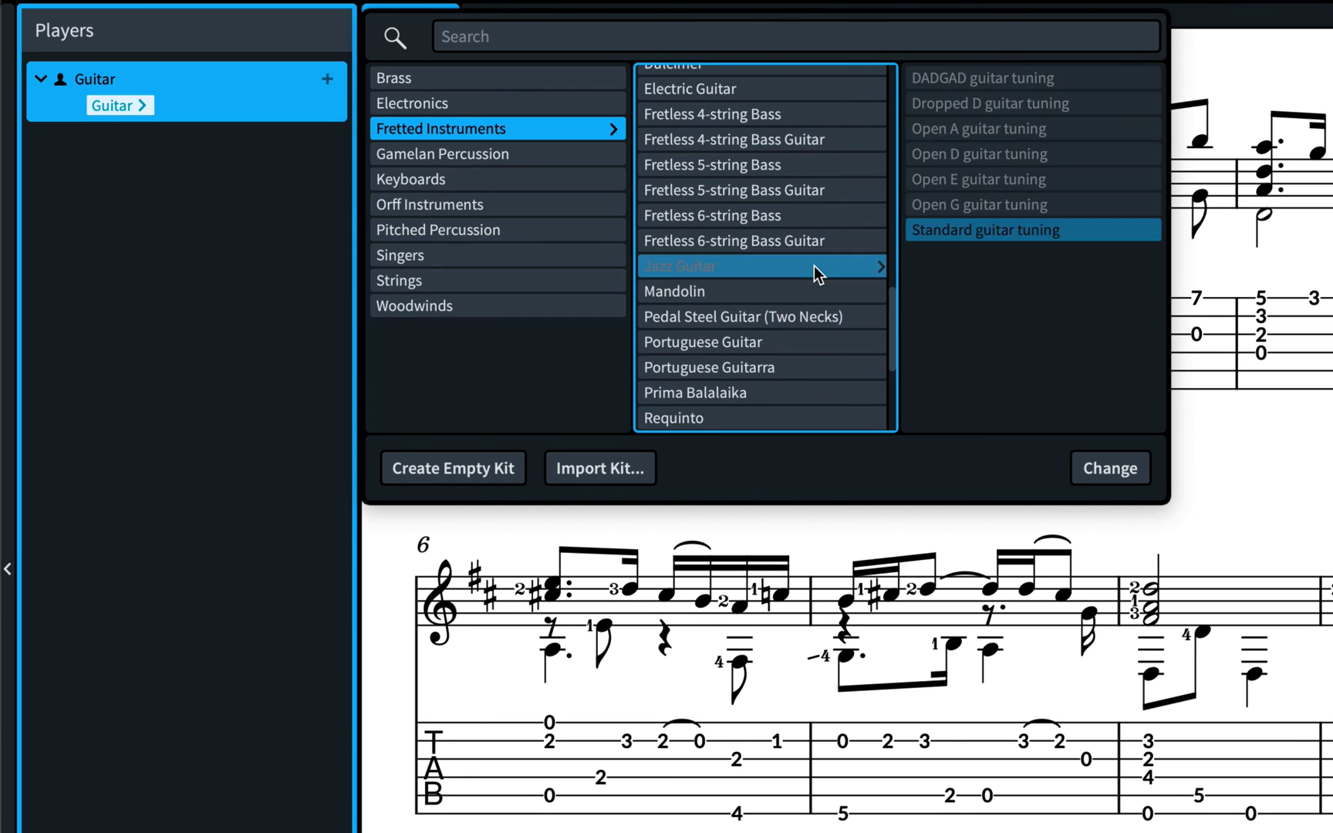
left_click(1065, 76)
left_click(1113, 462)
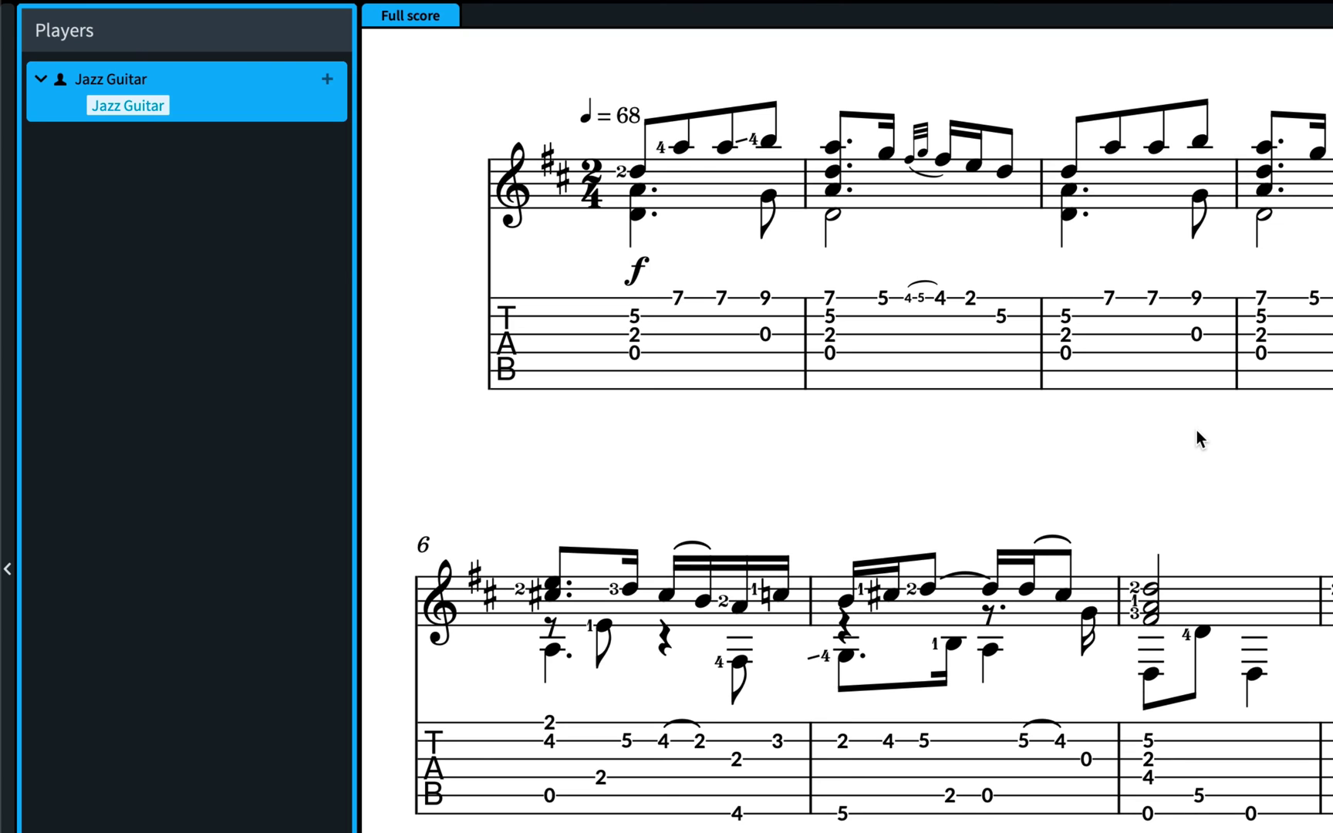
Step: Open the Jazz Guitar's Edit Strings and Tuning editor and look through its strings
left_click(175, 106)
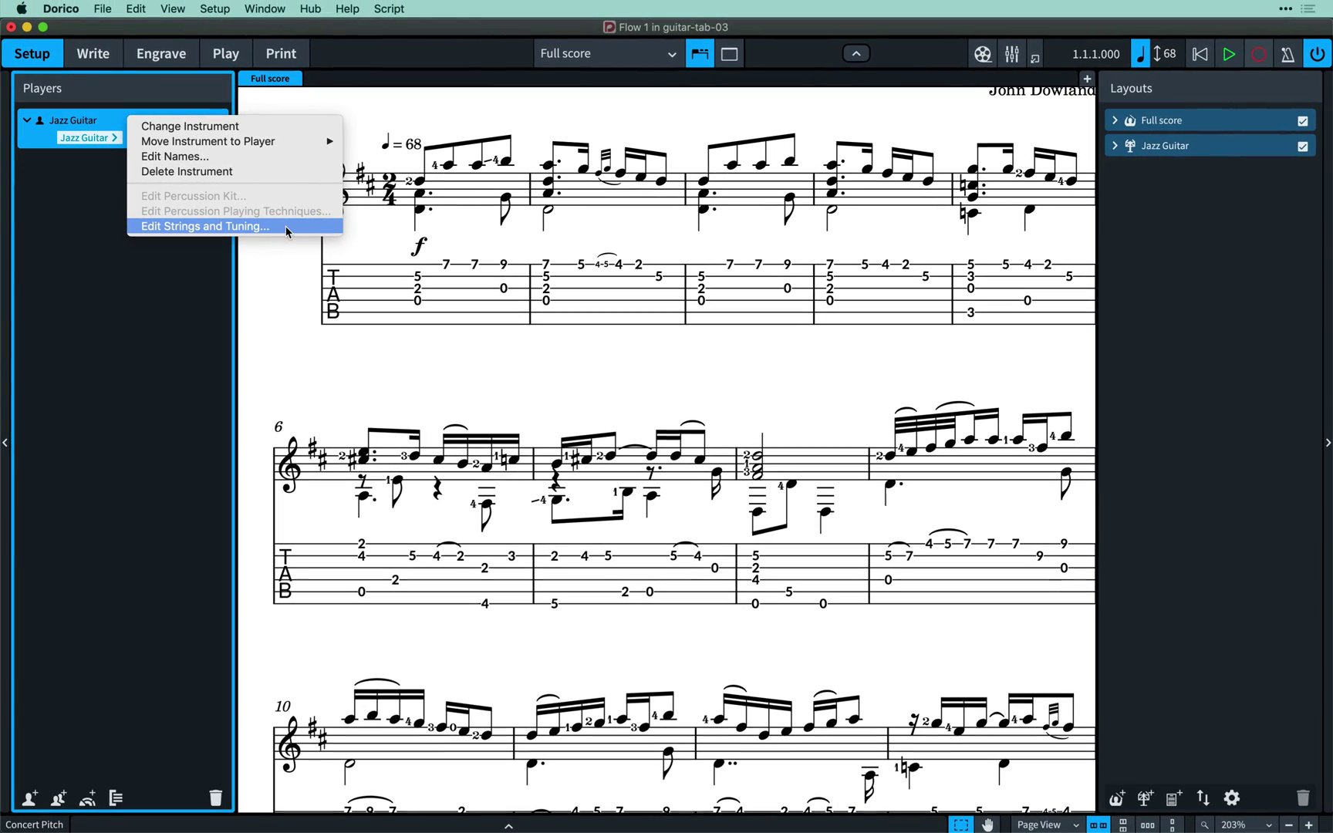
left_click(286, 229)
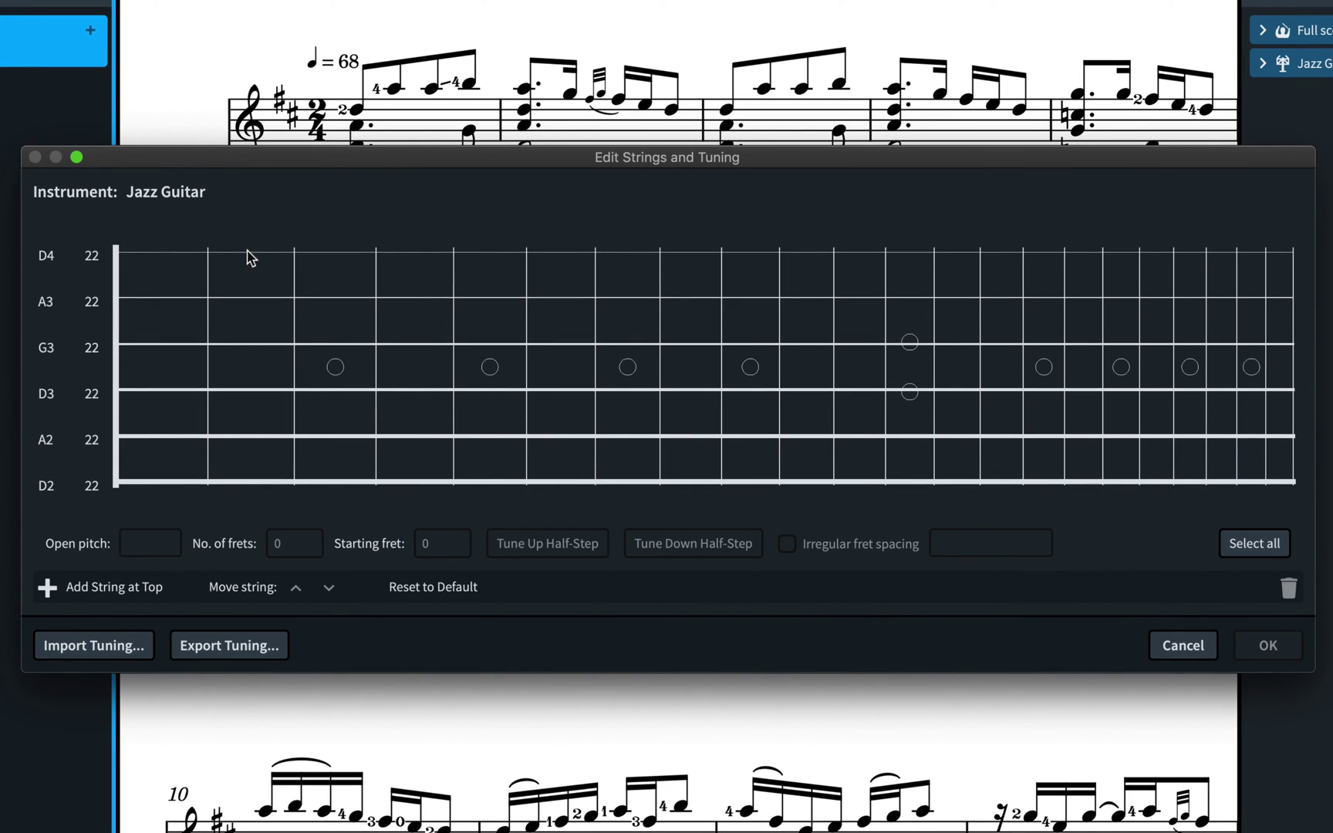
left_click(248, 254)
left_click(241, 299)
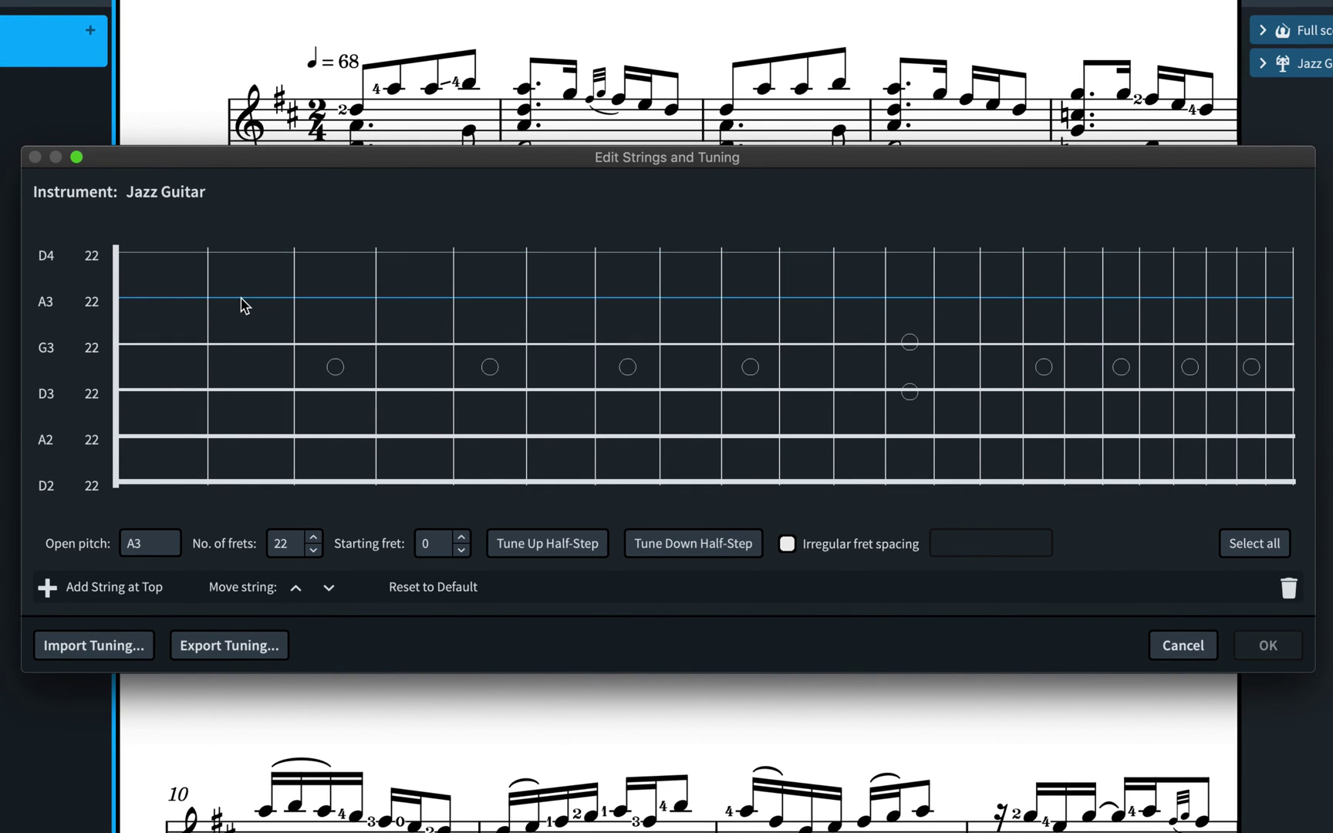
left_click(238, 347)
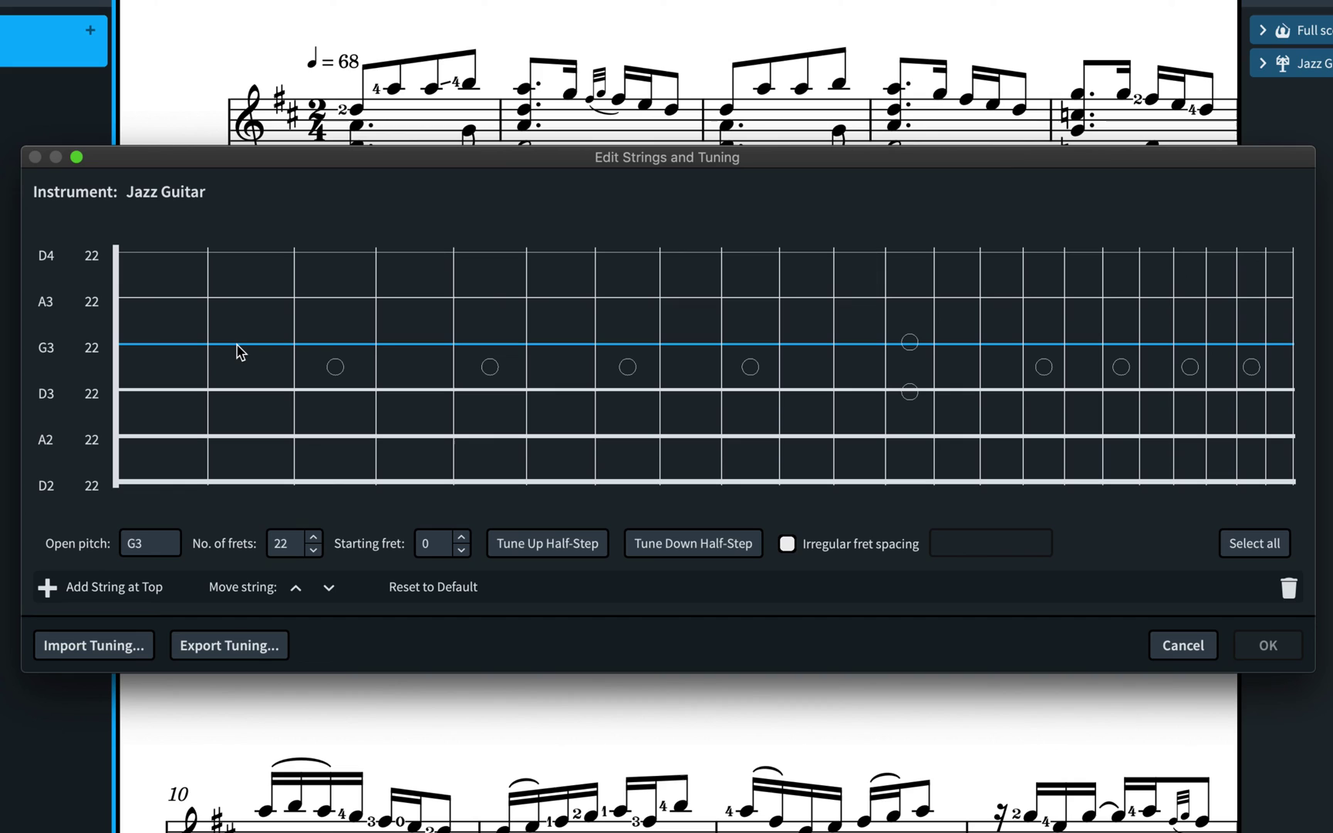
left_click(243, 392, "shift")
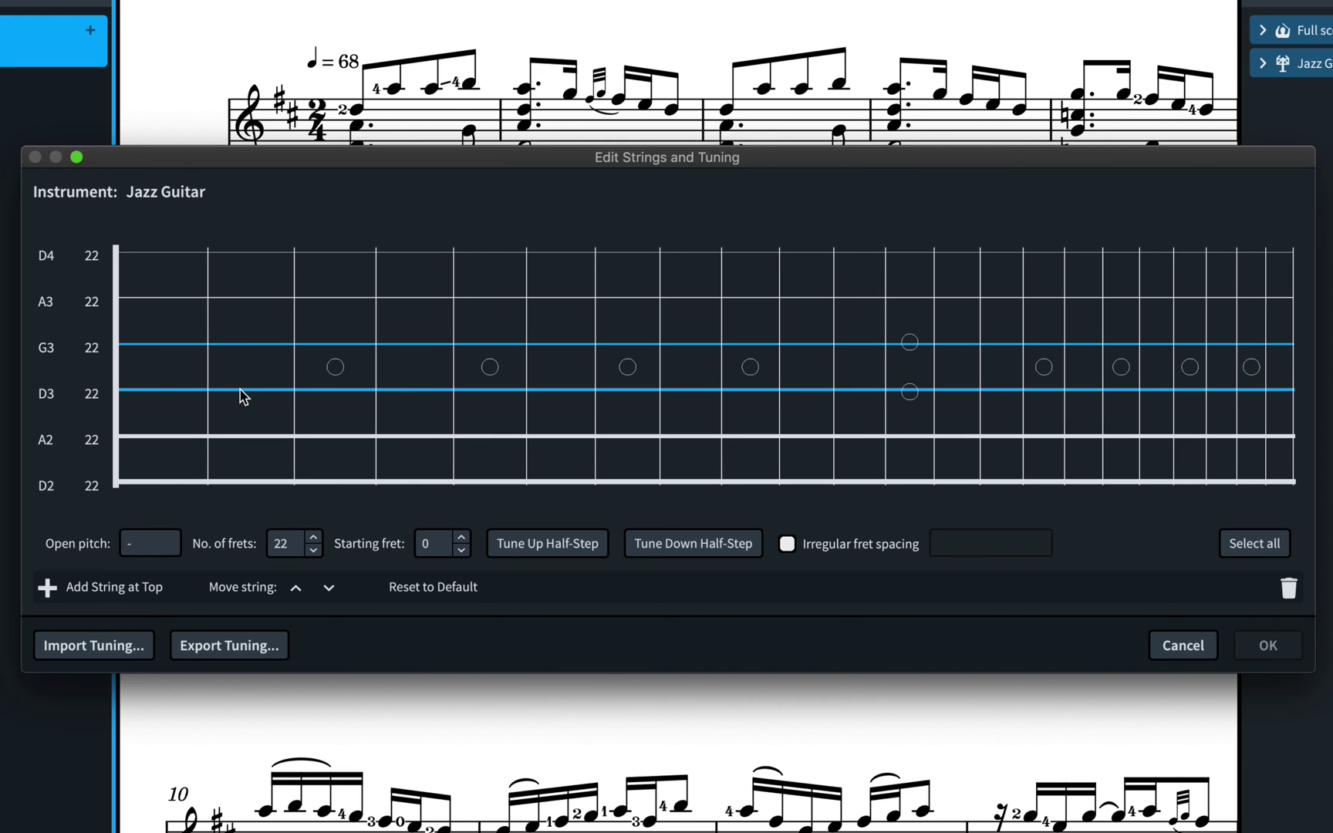
left_click(244, 438, "shift")
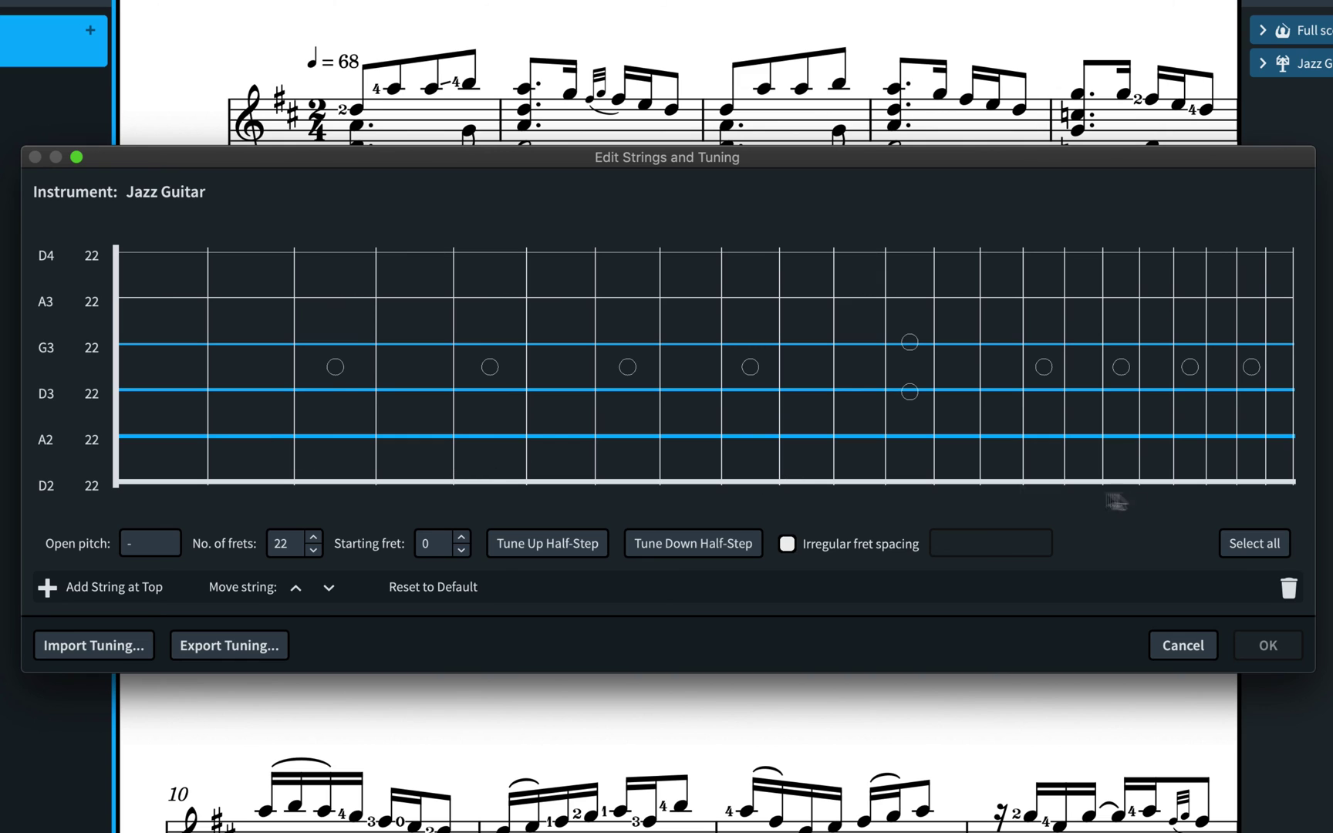
left_click(1239, 544)
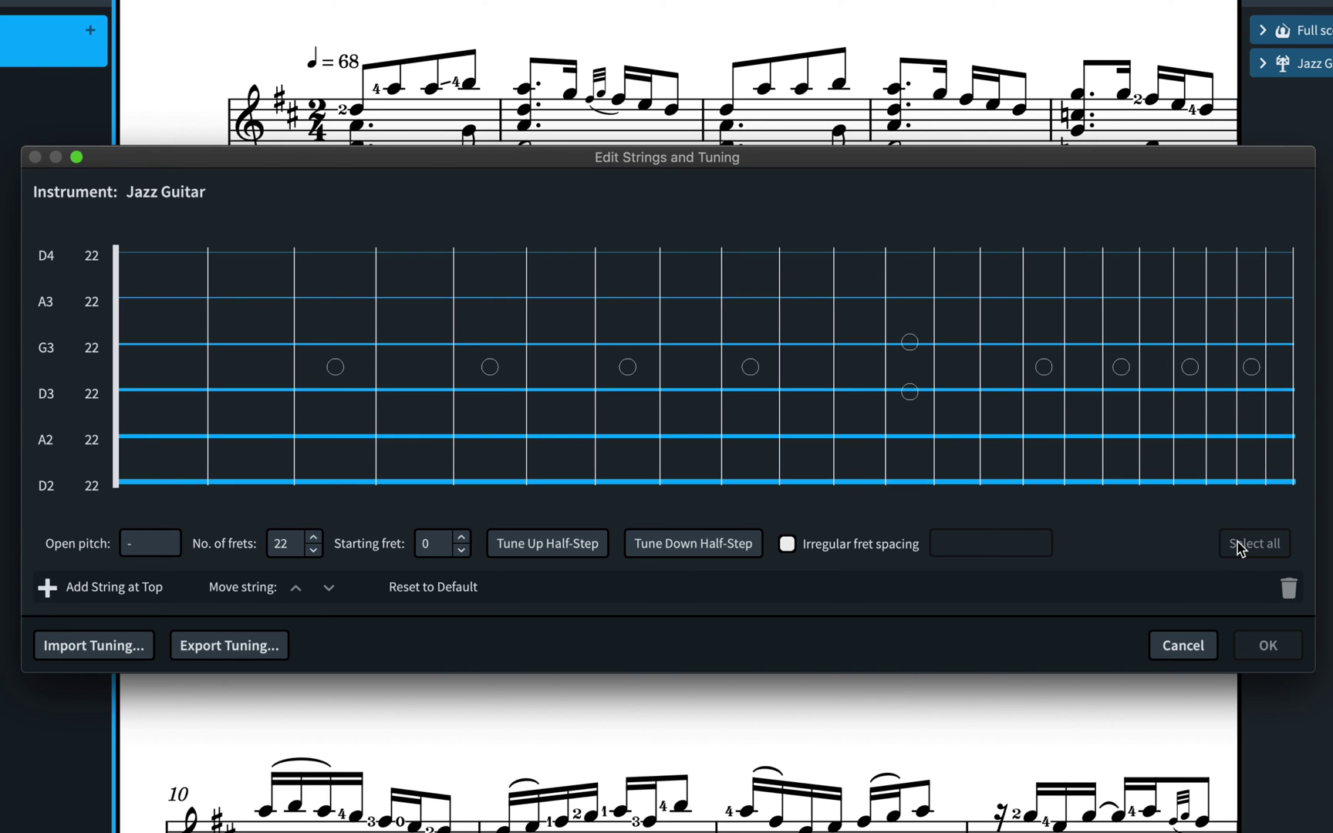
Step: Retune the lowest D2 string to E2, reduce its fret count, and start it at fret 4
left_click(193, 483)
left_click_drag(139, 545, 119, 546)
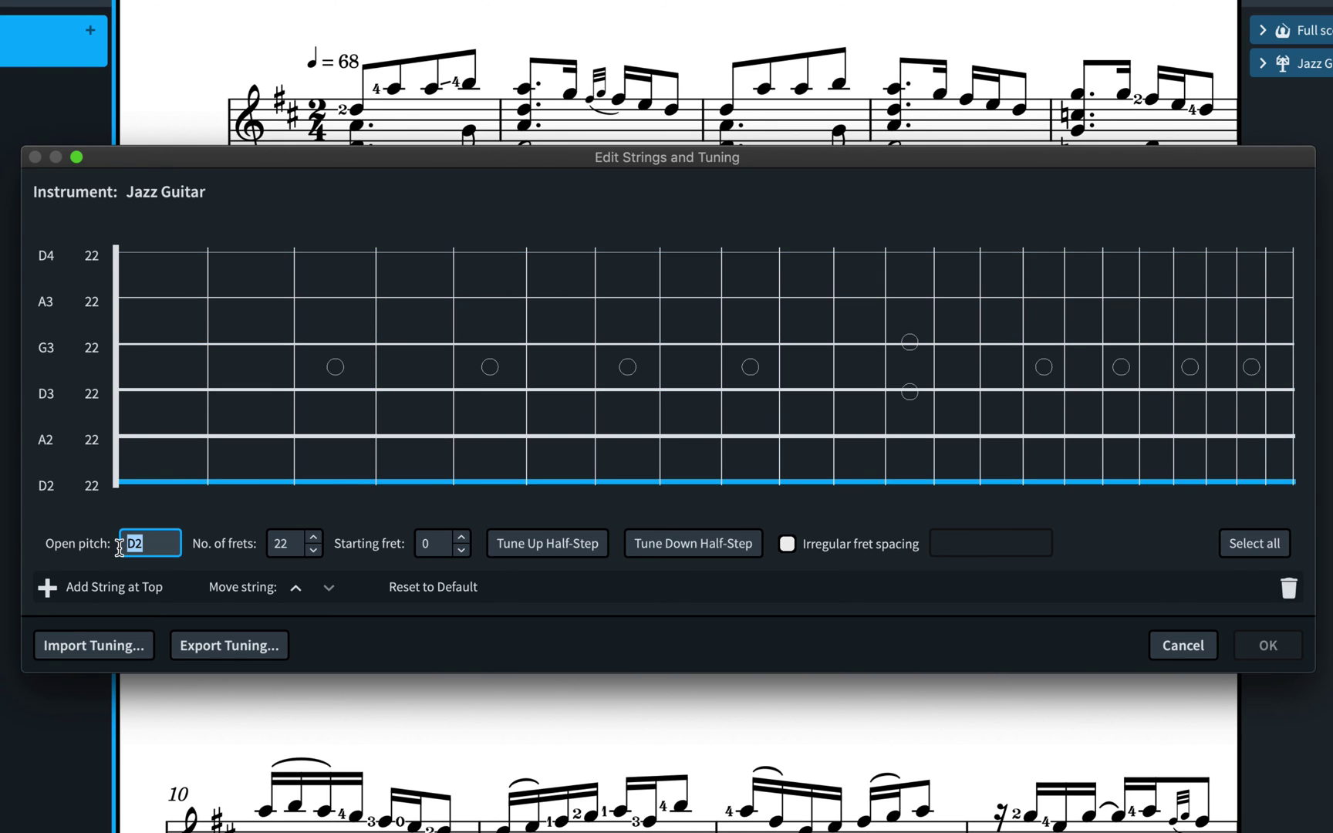
type("E2")
key("Tab")
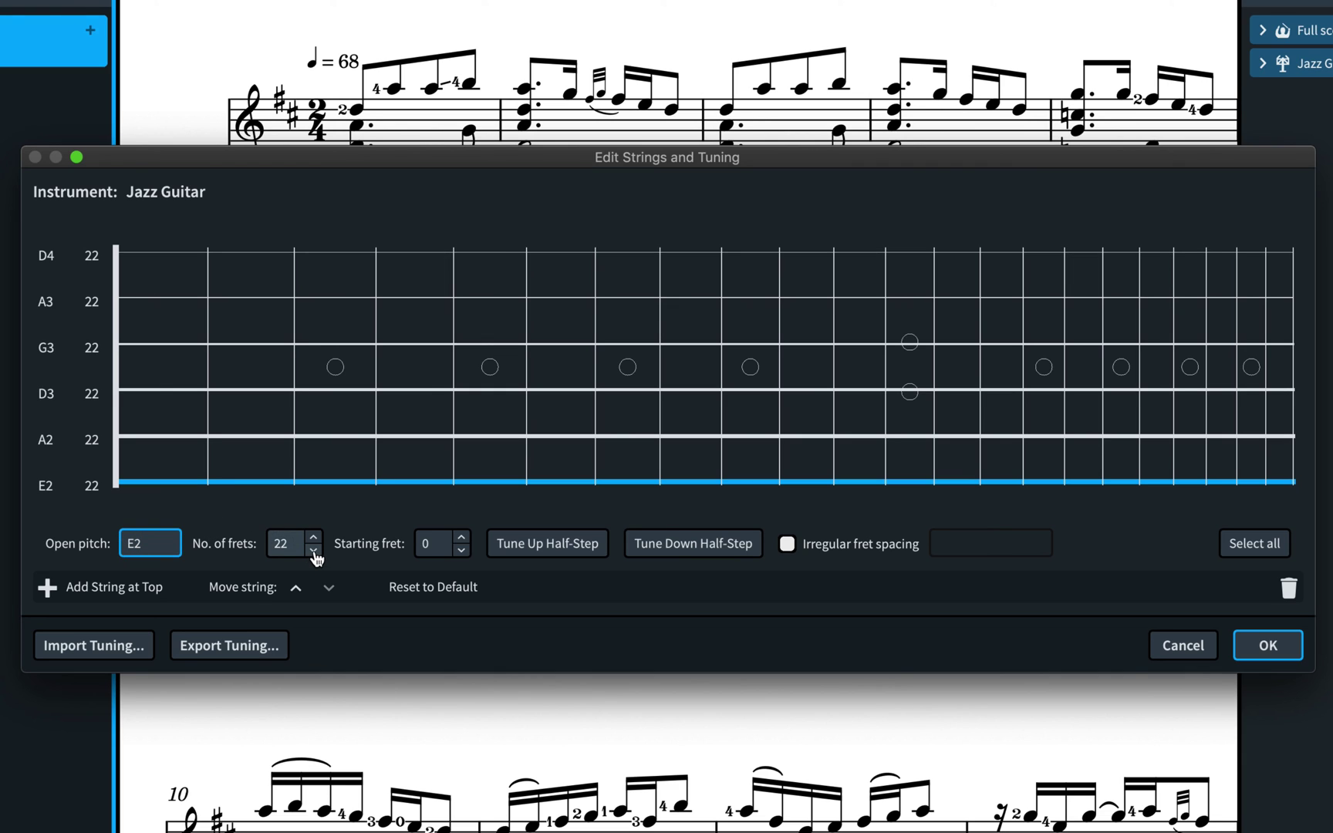
left_click(314, 551)
left_click(314, 551)
left_click(314, 551)
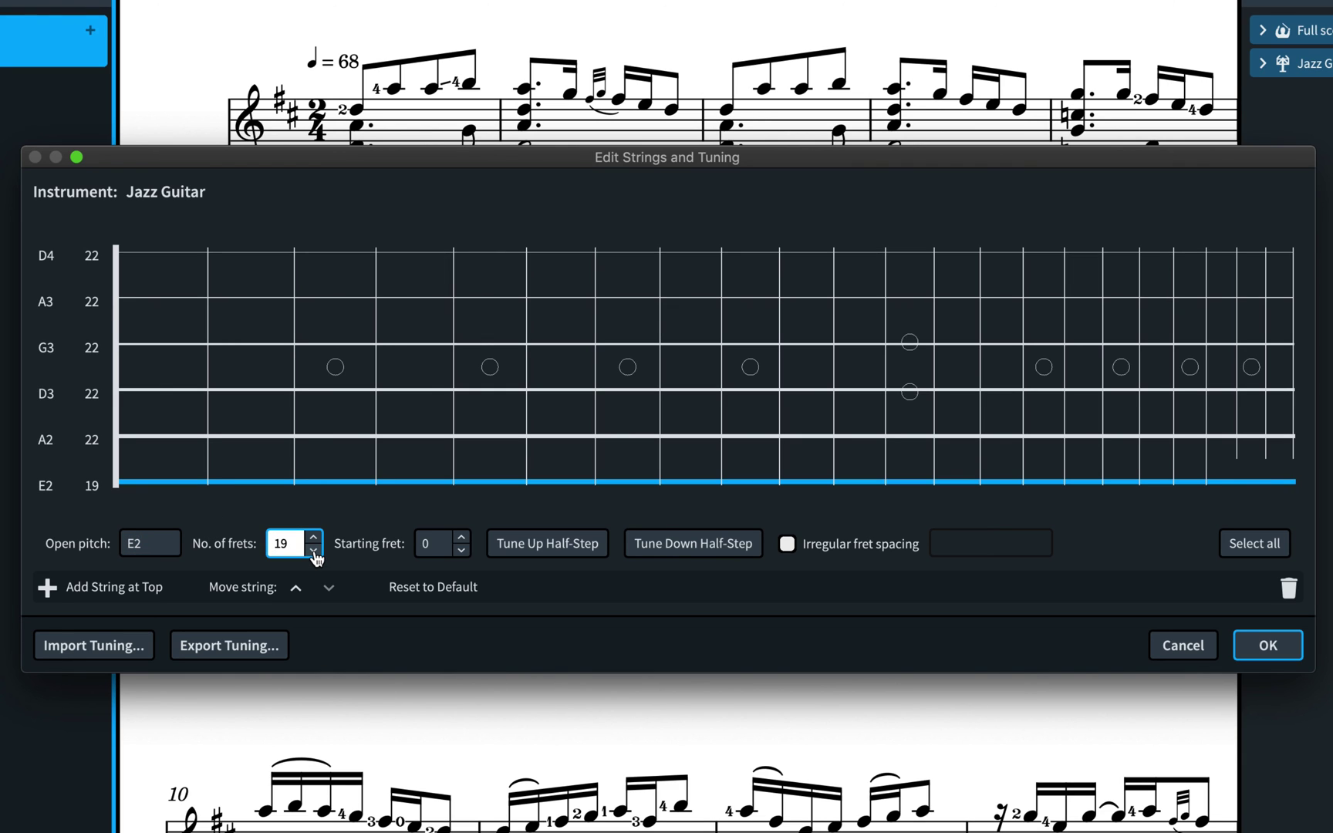
left_click(318, 437)
left_click(323, 483)
left_click(462, 537)
left_click(462, 538)
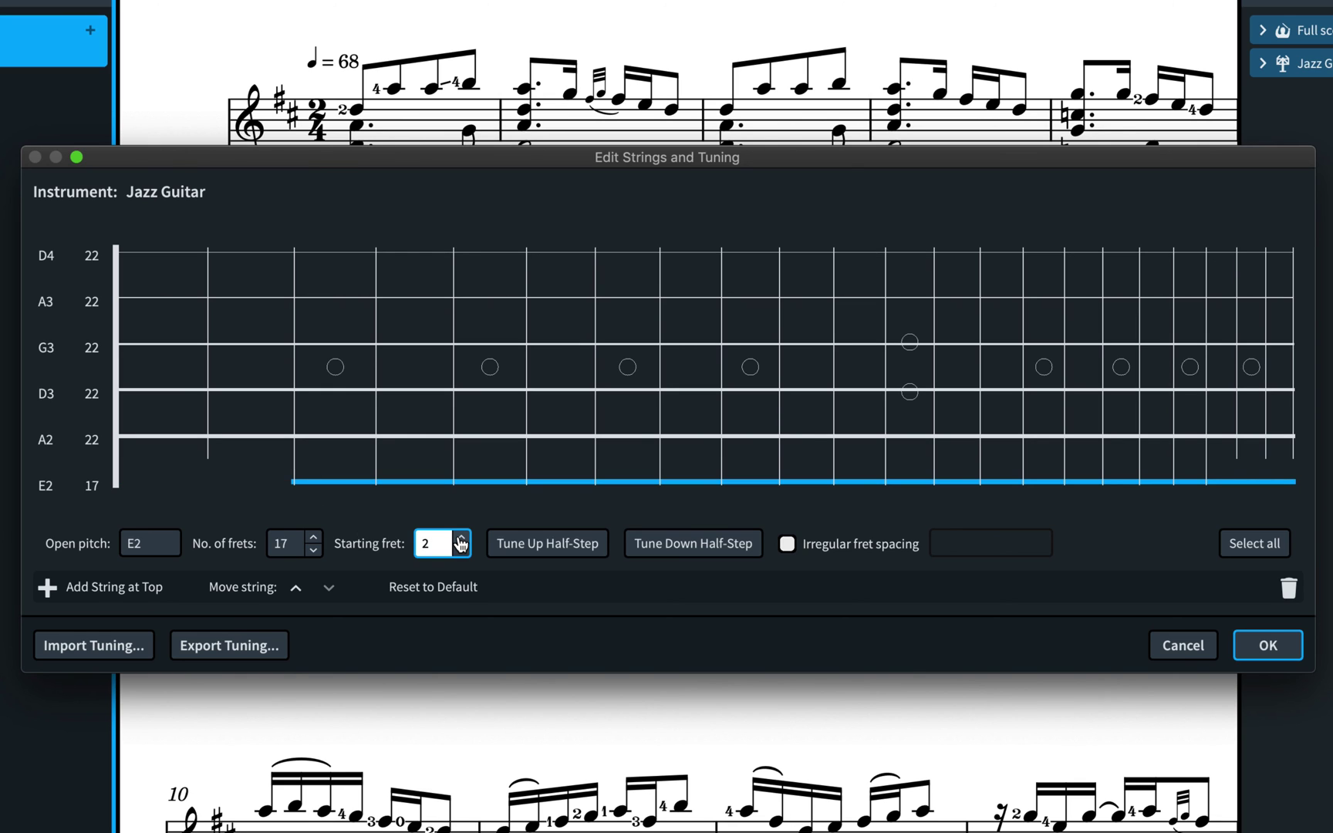
left_click(461, 538)
left_click(462, 538)
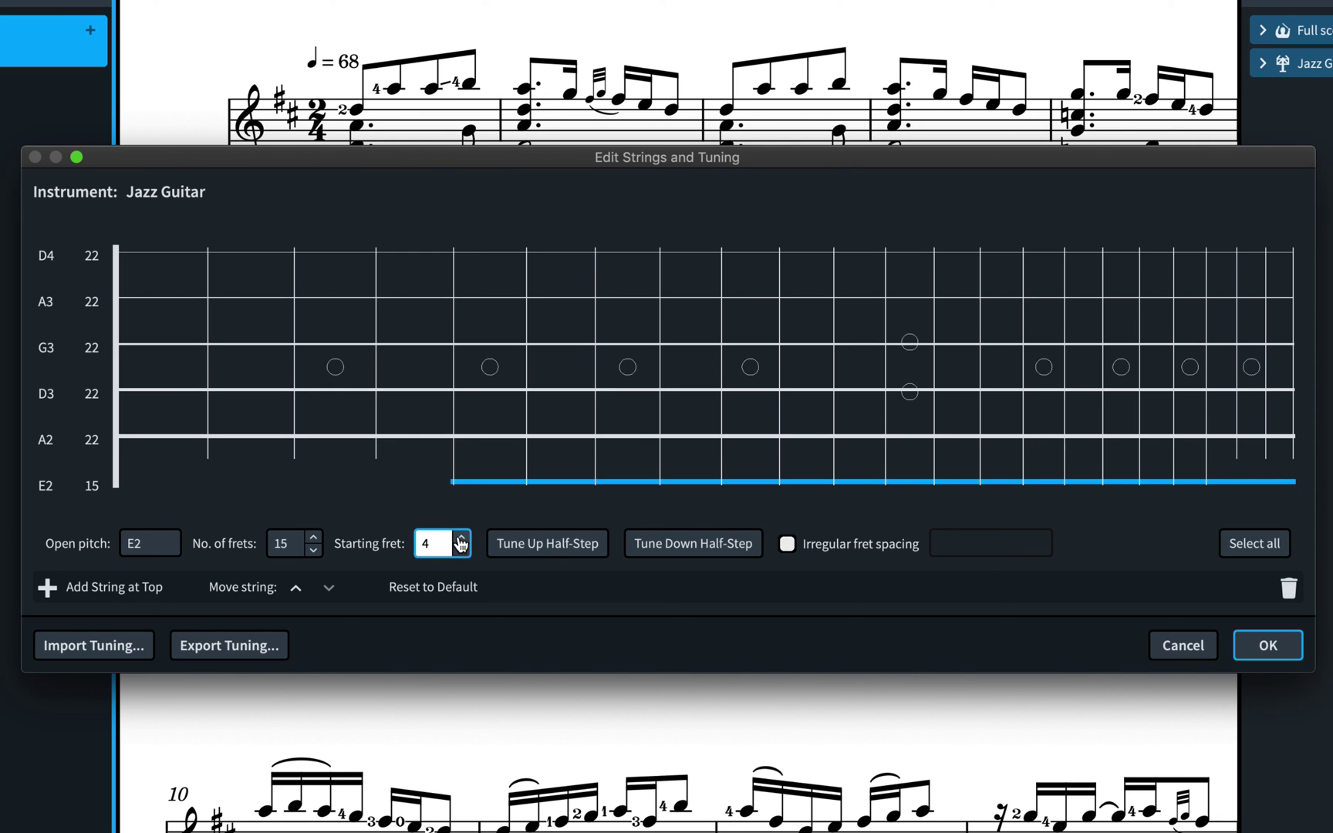
left_click(545, 519)
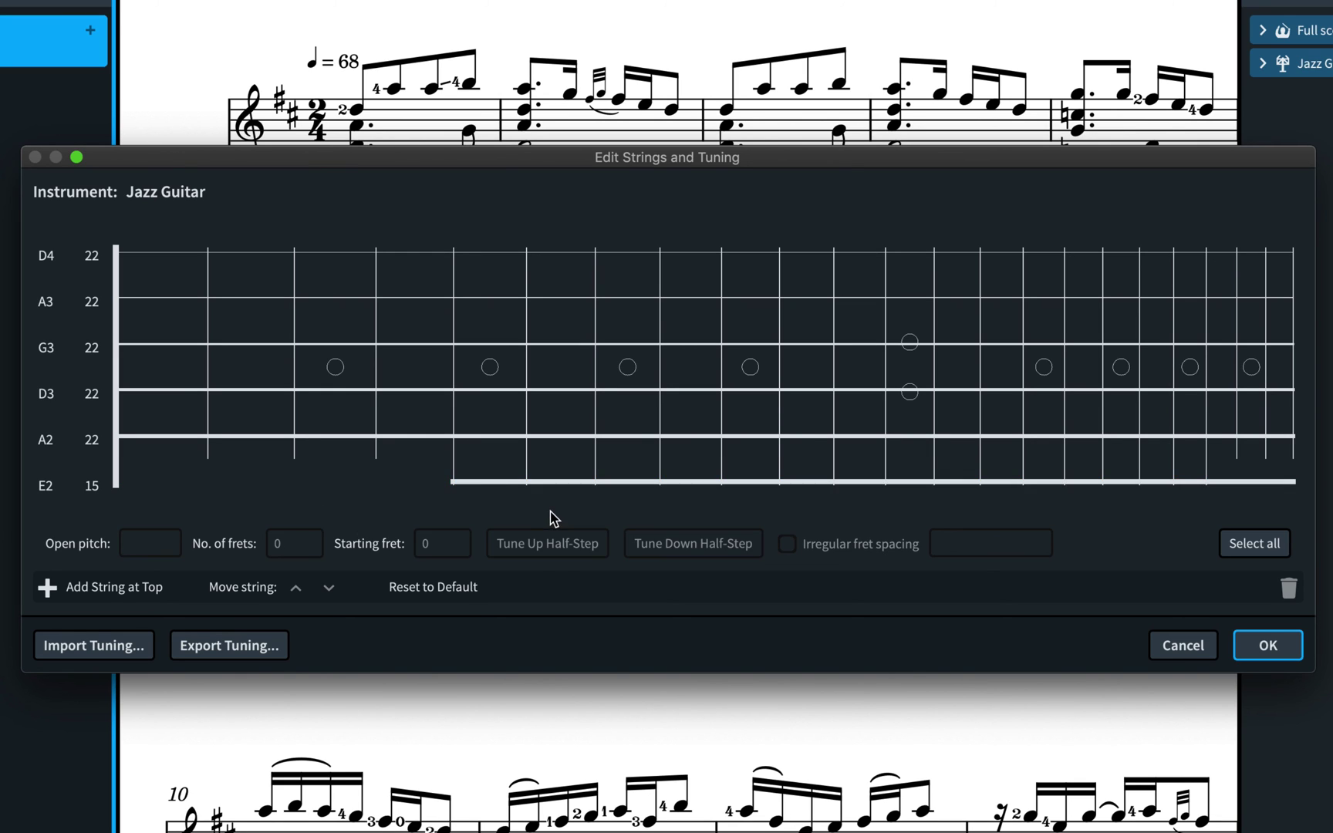
Step: Add a D4 string at the top and give A2 and D3 irregular fret spacing 2,2,2
left_click(116, 587)
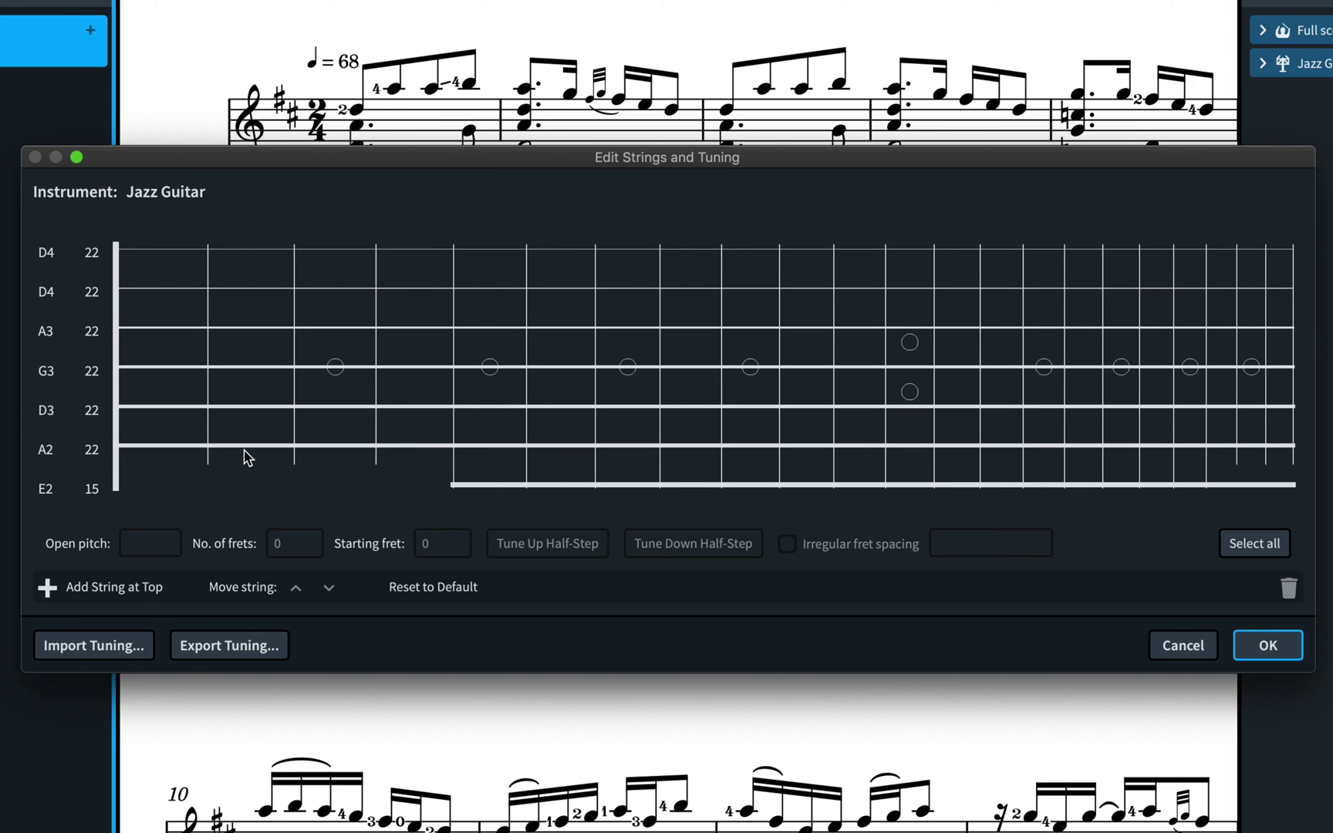
left_click(1169, 446)
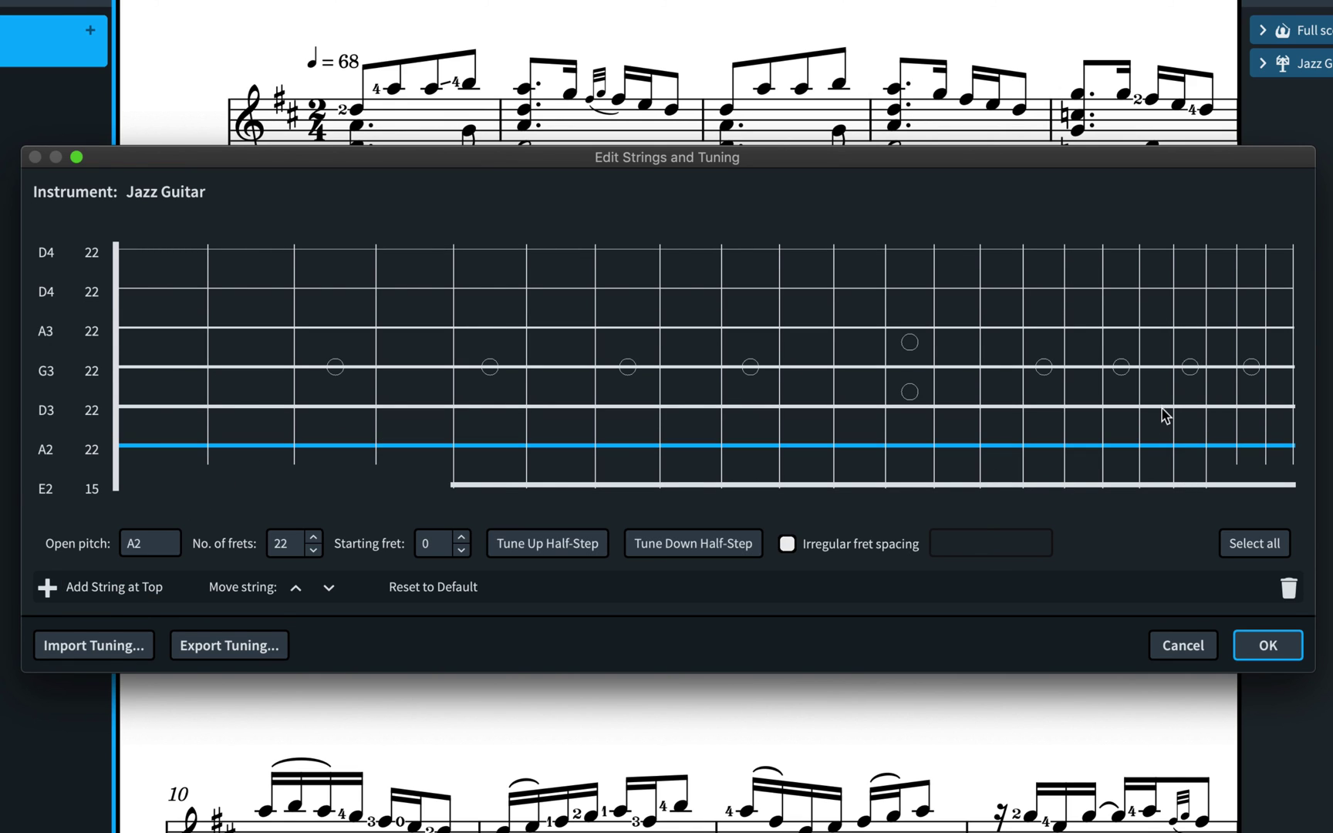
left_click(1166, 406, "shift")
left_click(787, 544)
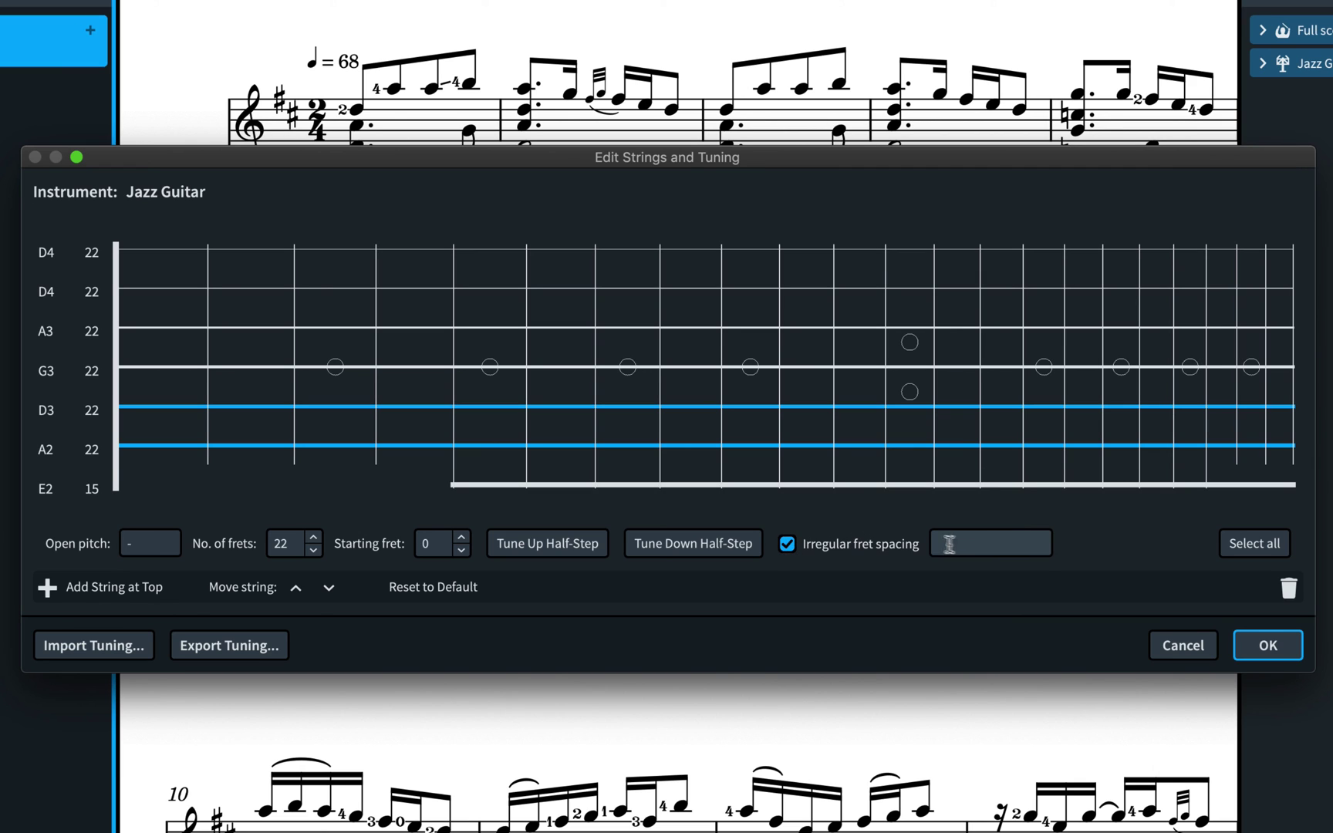
left_click(962, 544)
type("2,2,")
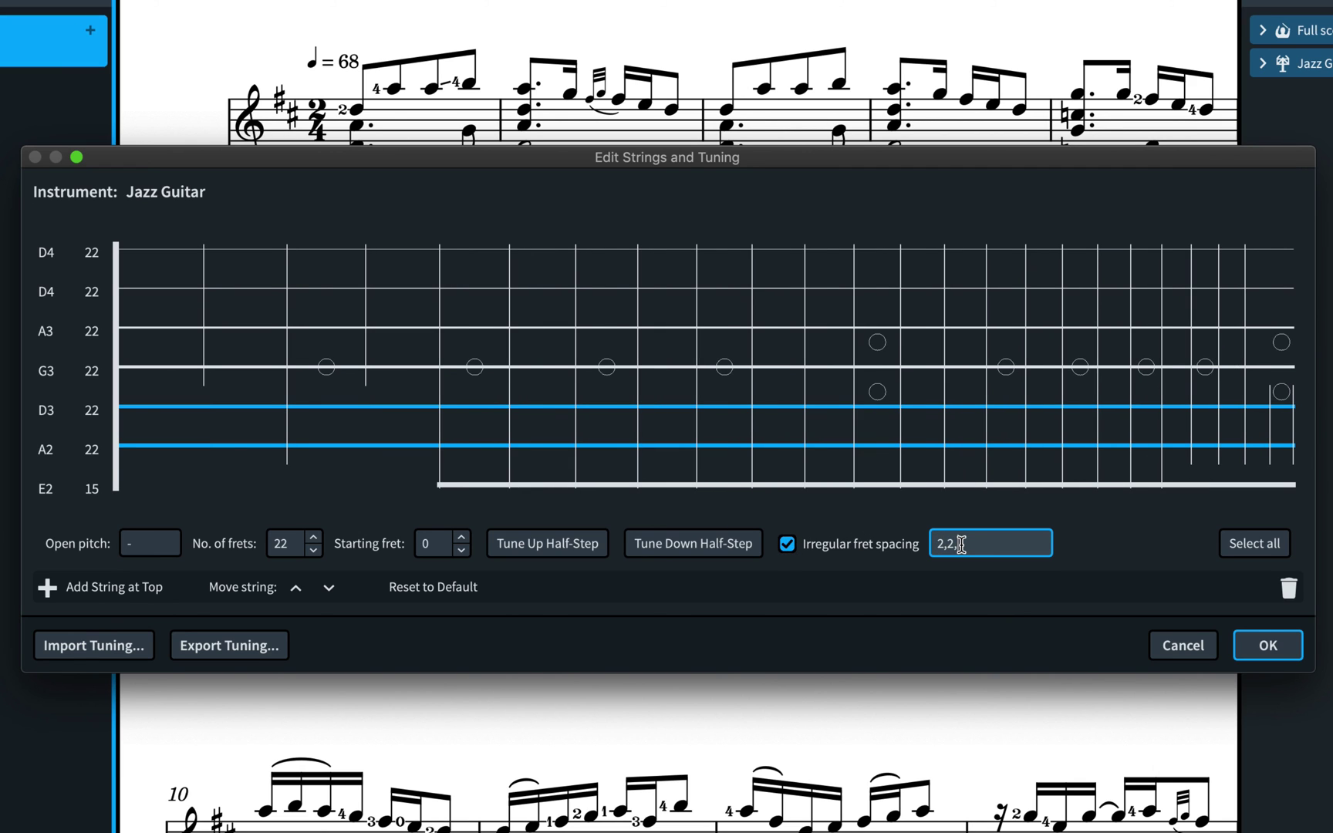
type("2")
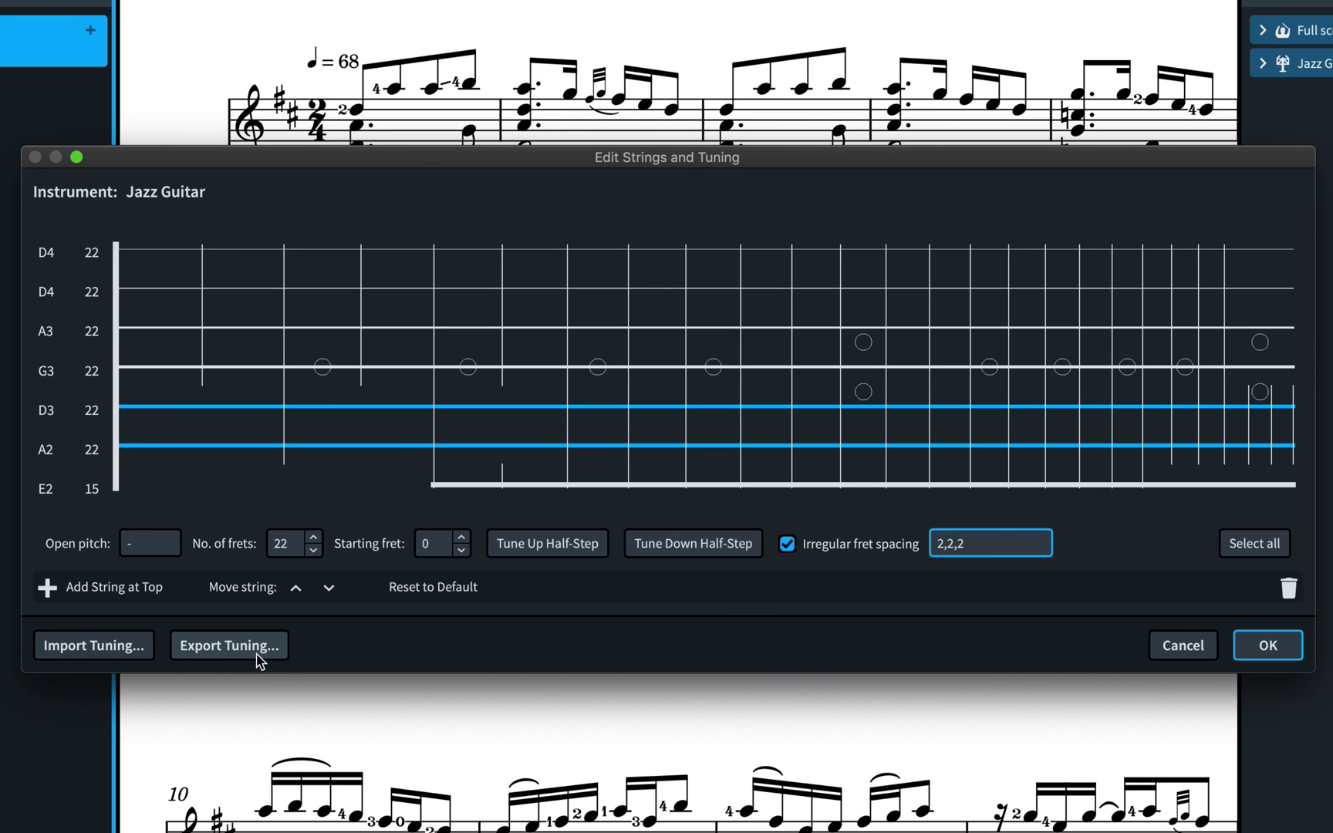
Step: Confirm the Edit Strings and Tuning dialog with OK to redraw the Jazz Guitar tablature
left_click(1269, 652)
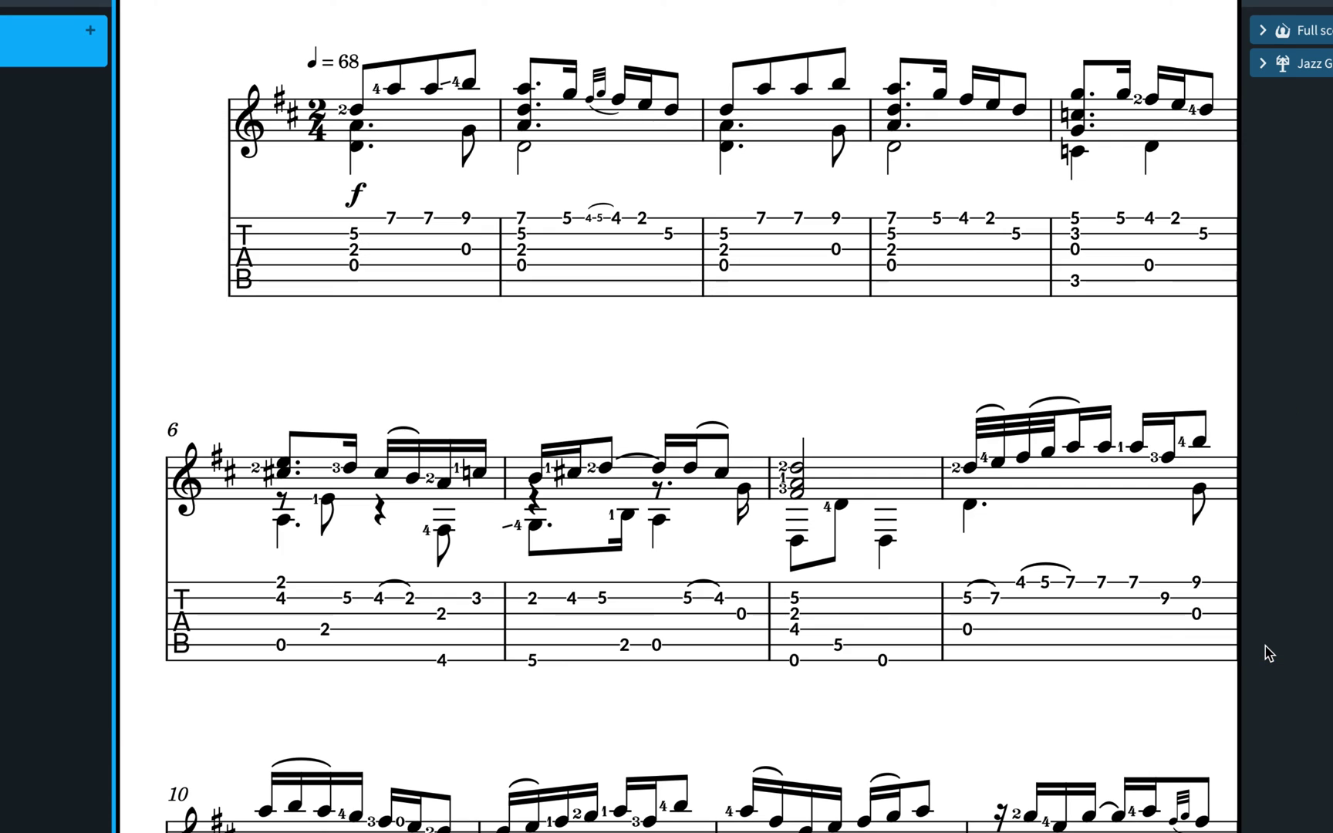